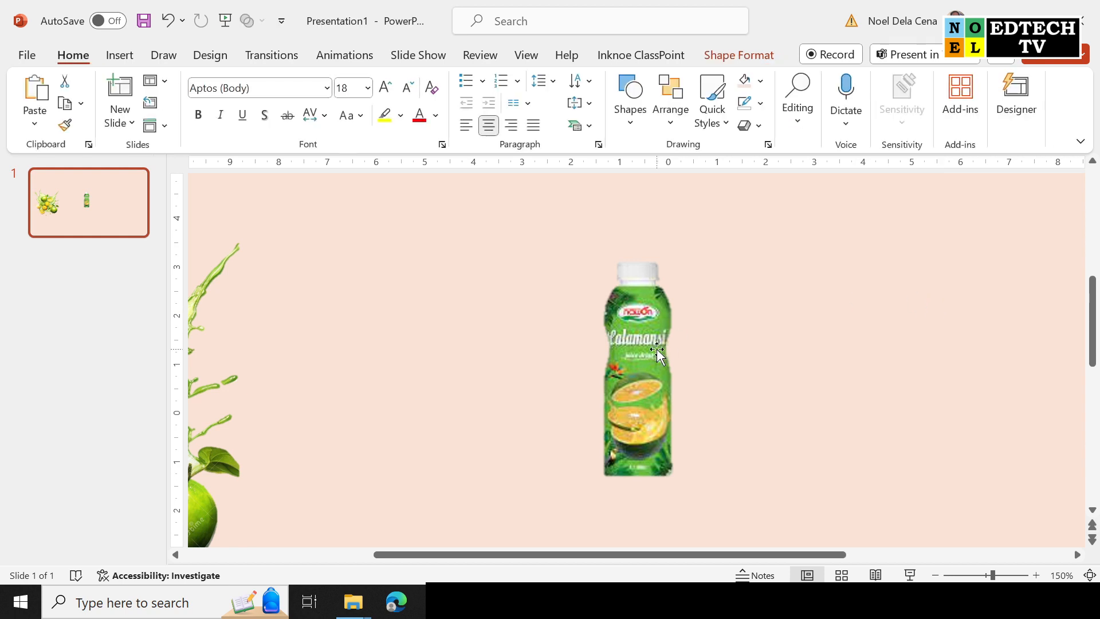
Move the Calamansi bottle onto the lime splash and enlarge it there.
left_click_drag(618, 289, 249, 281)
scroll(369, 363, "down", 3)
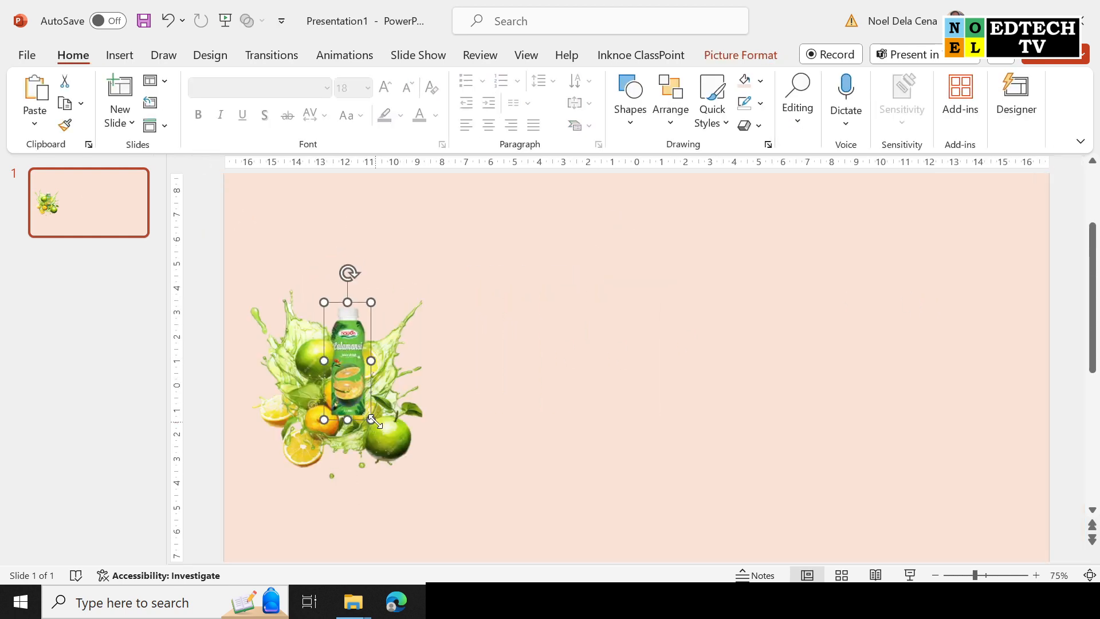
left_click_drag(374, 421, 429, 482)
left_click_drag(385, 367, 347, 310)
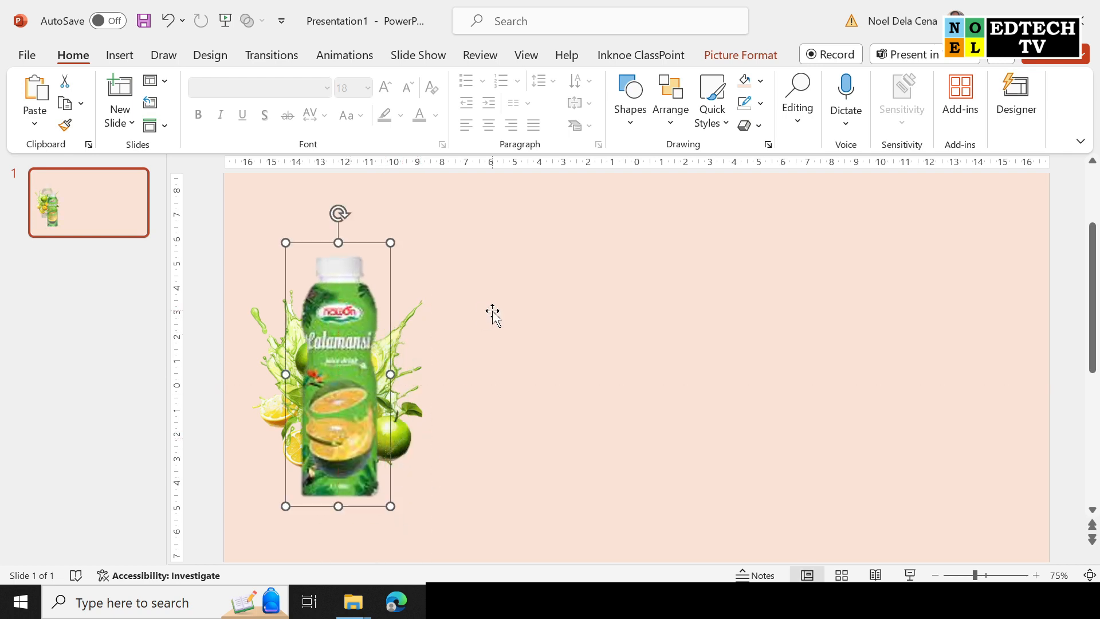
Group the bottle with the lime splash, then shrink the group slightly.
left_click(409, 331, "shift")
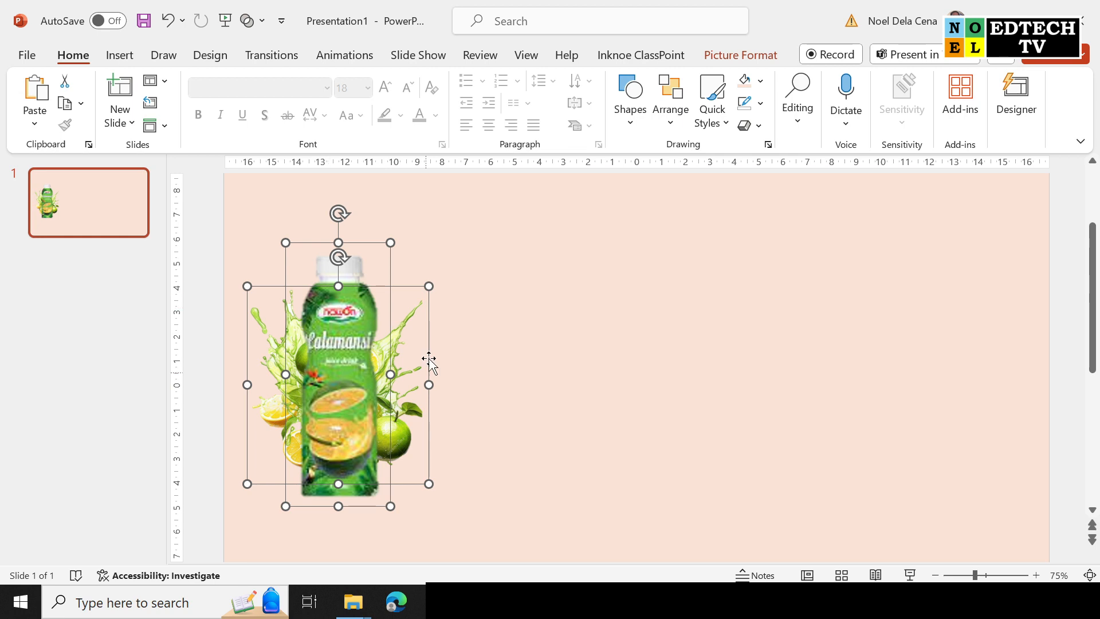
right_click(384, 331)
mouse_move(435, 337)
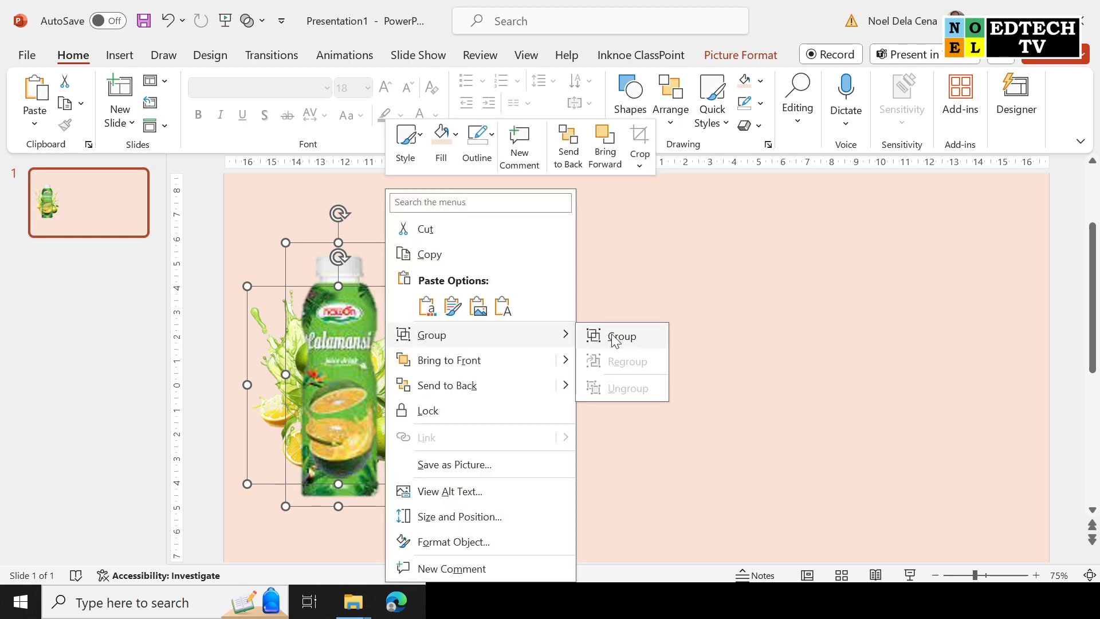
left_click(615, 338)
left_click_drag(434, 239, 416, 265)
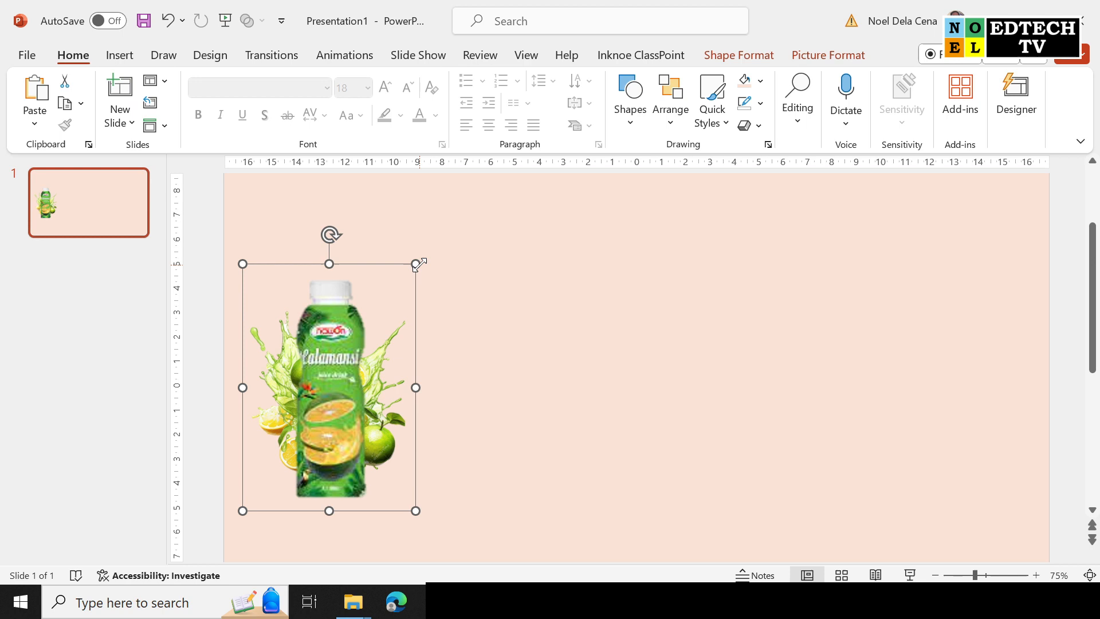
Insert PAPAYA 1.jpg and PAPAYA.jpg from this device onto the slide.
left_click(128, 62)
left_click(142, 103)
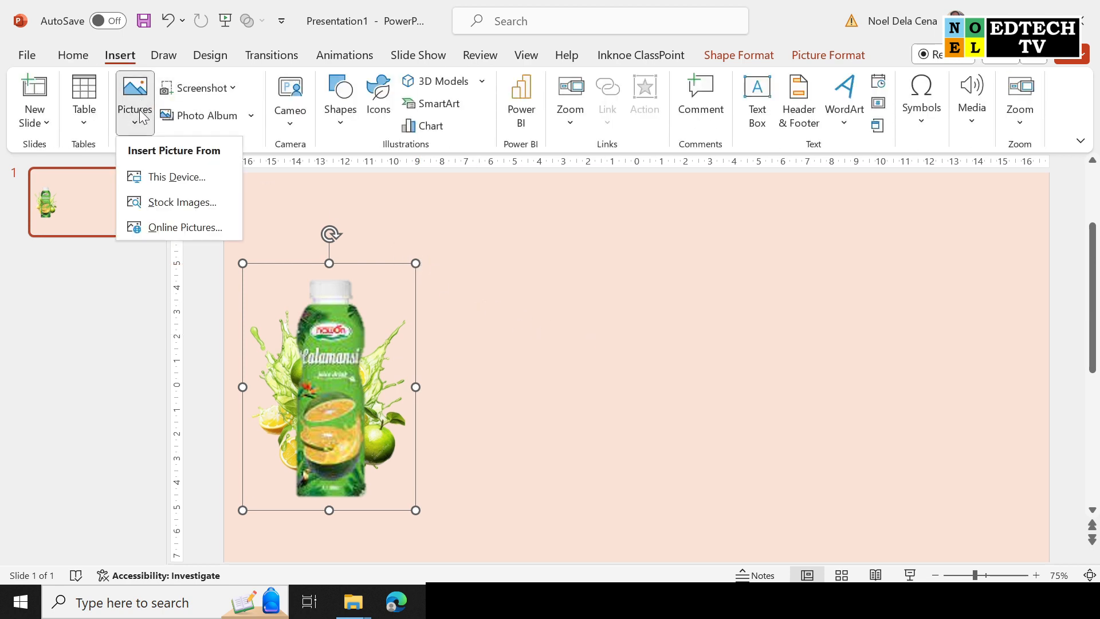
left_click(156, 175)
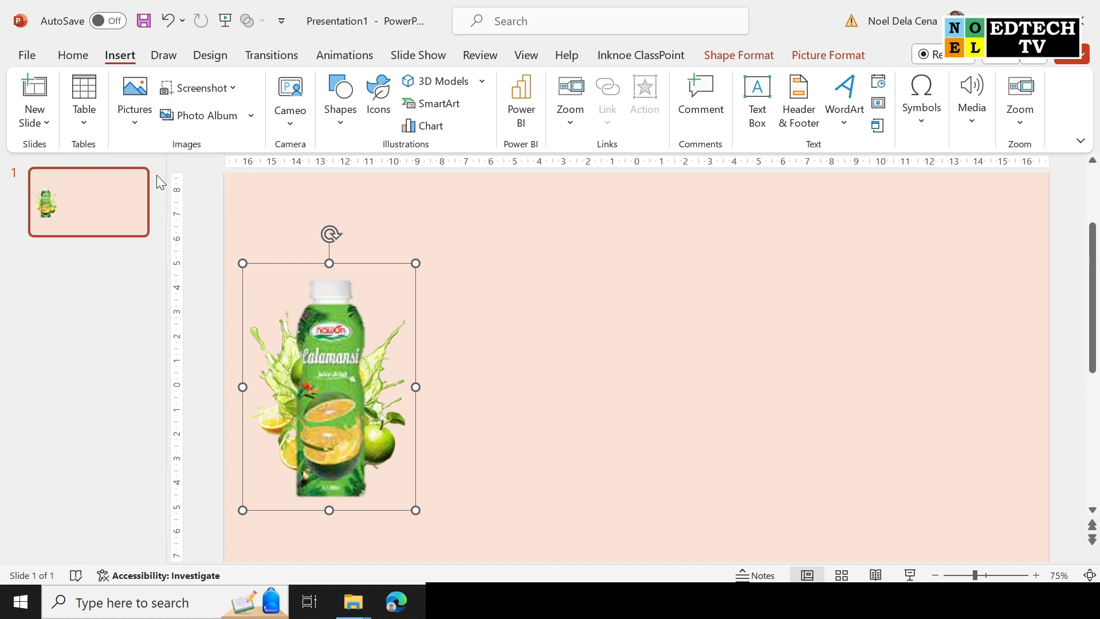
left_click(376, 154)
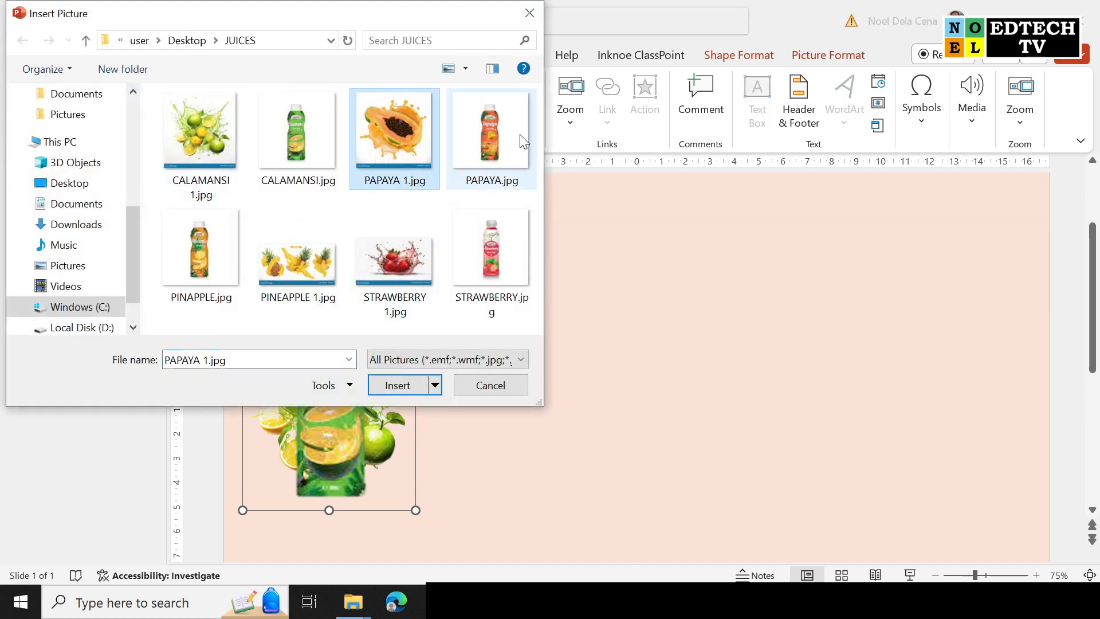
left_click(514, 146, "ctrl")
left_click(390, 381)
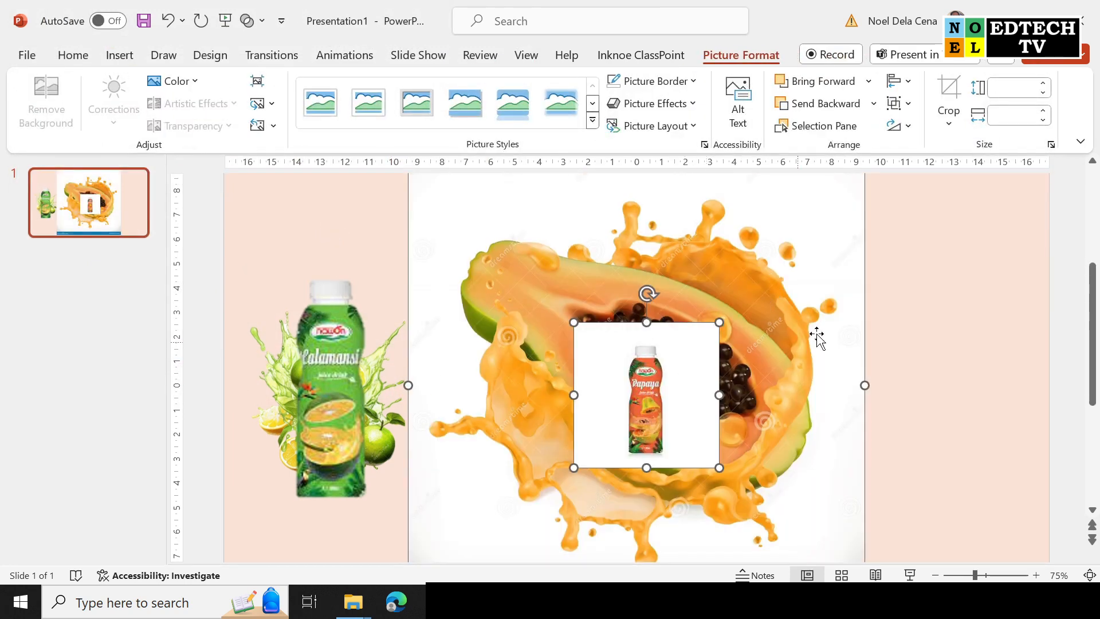
Move the Papaya bottle to the right, then remove the papaya splash's white background.
left_click(676, 376)
left_click_drag(676, 376, 989, 306)
left_click(785, 315)
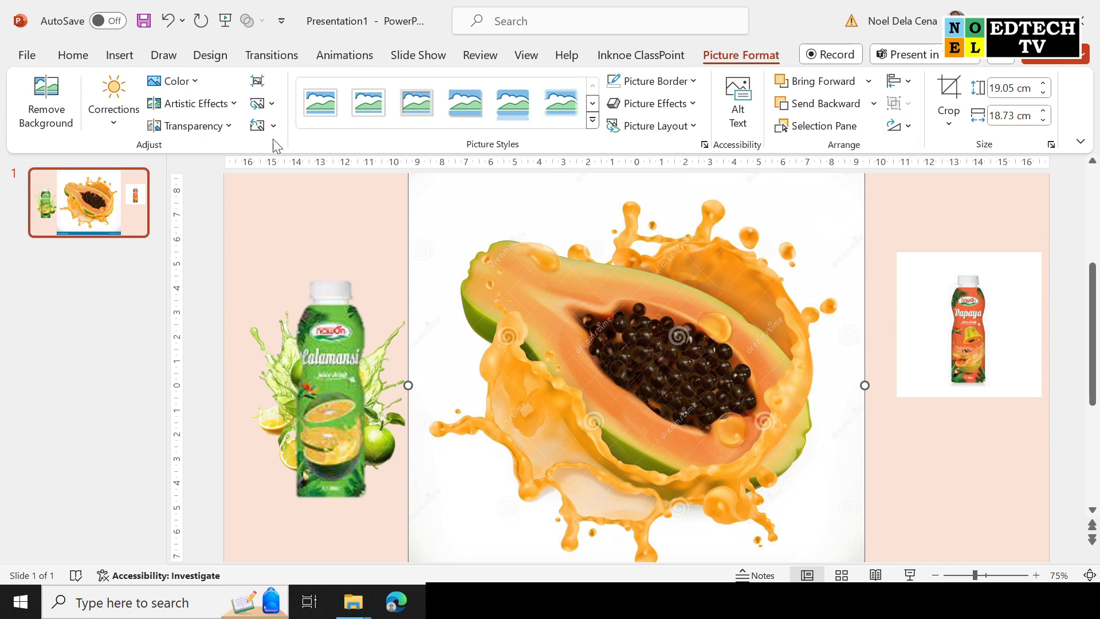
left_click(46, 102)
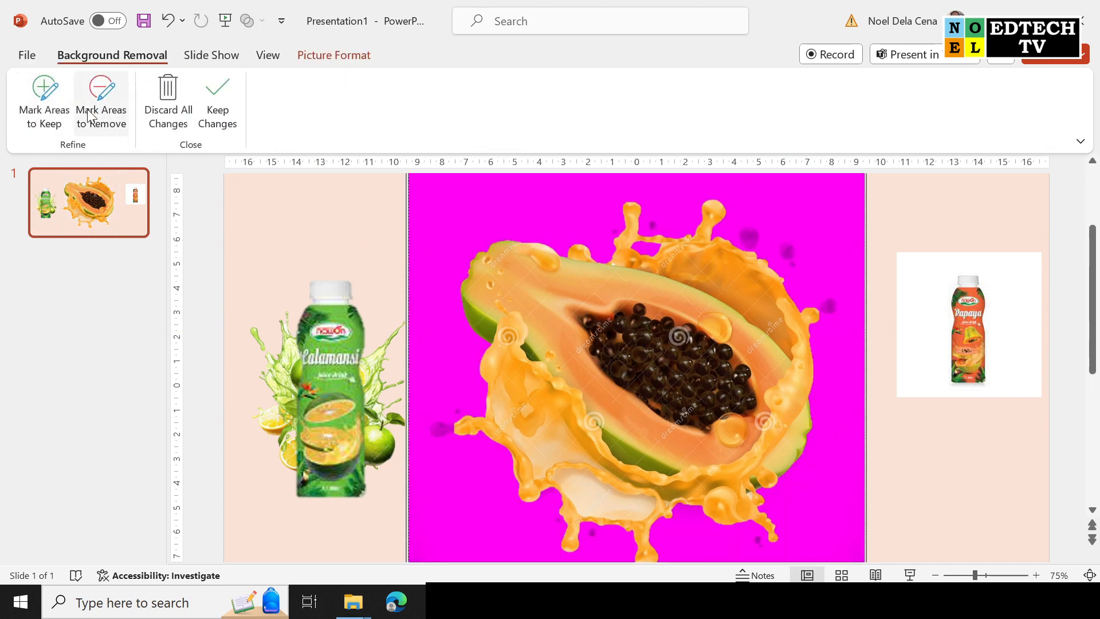
left_click(44, 102)
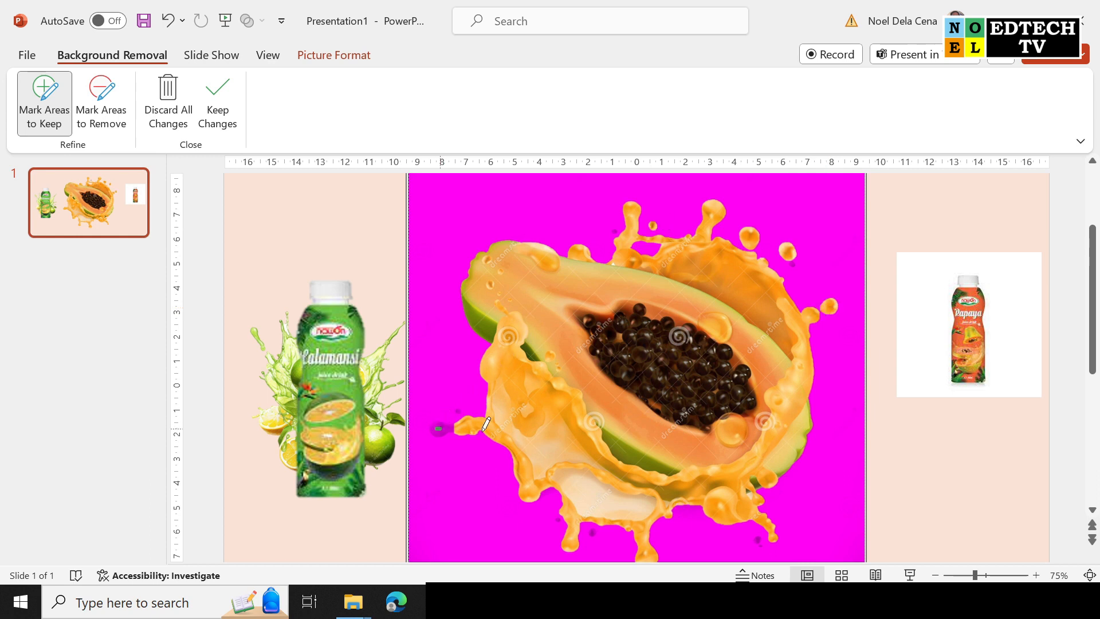
scroll(741, 449, "down", 1)
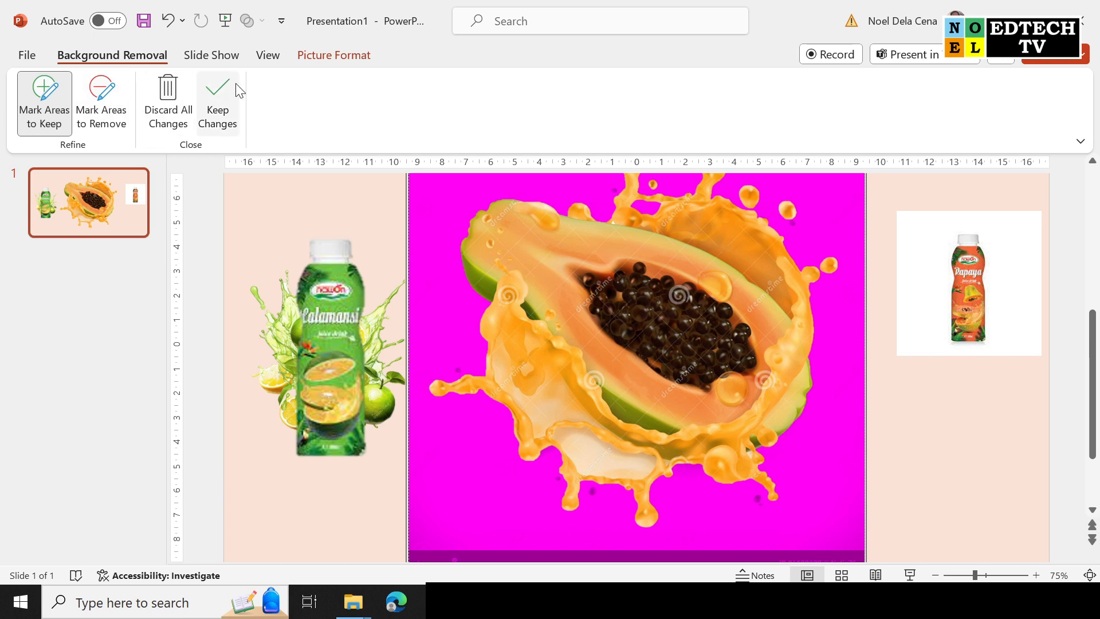
left_click(218, 92)
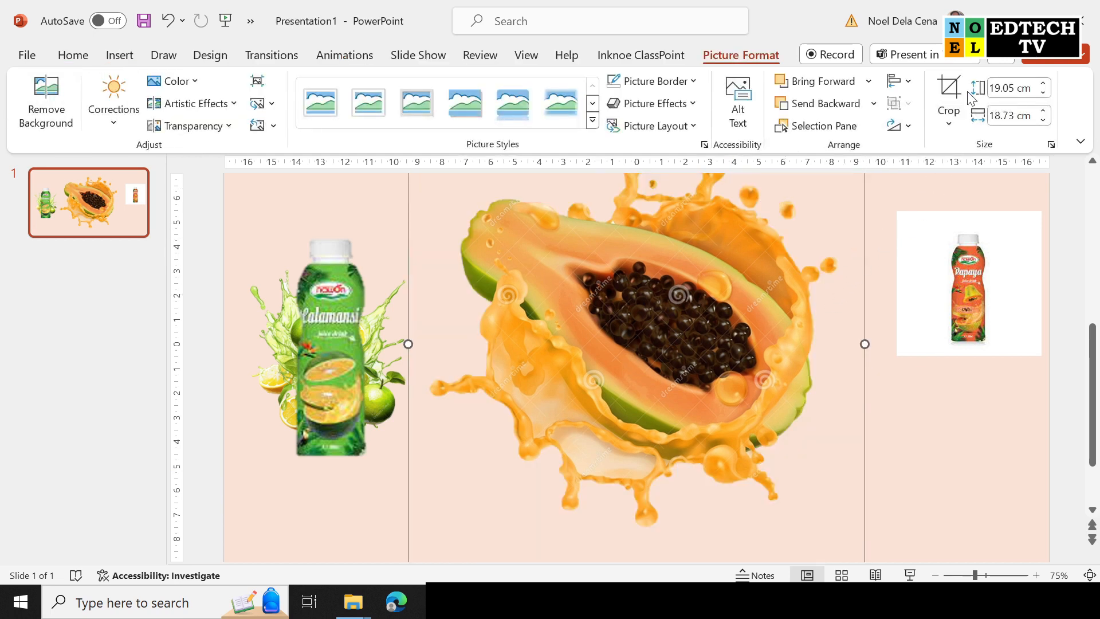
Crop the papaya splash picture inward on its left, right, top and bottom edges.
left_click(949, 99)
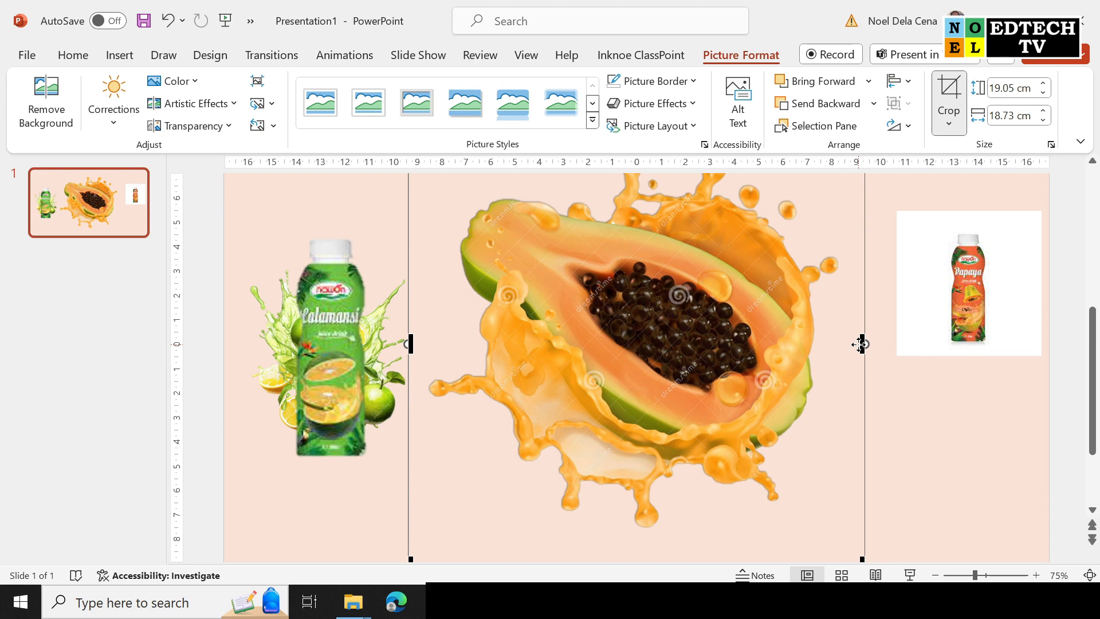
left_click_drag(863, 344, 841, 344)
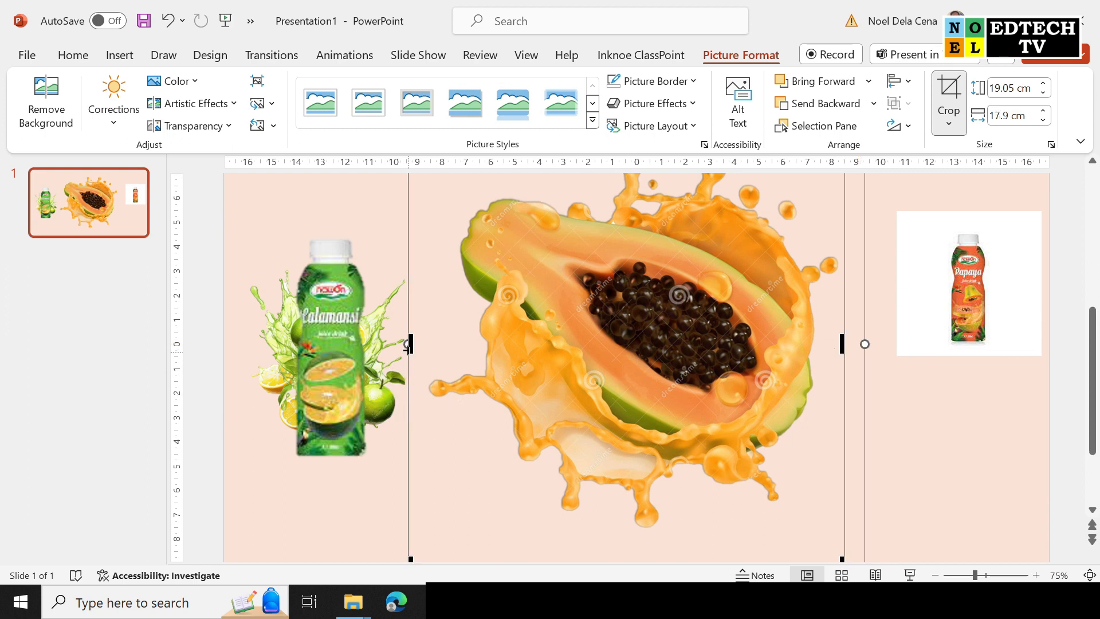
left_click_drag(410, 344, 426, 343)
scroll(717, 452, "down", 1)
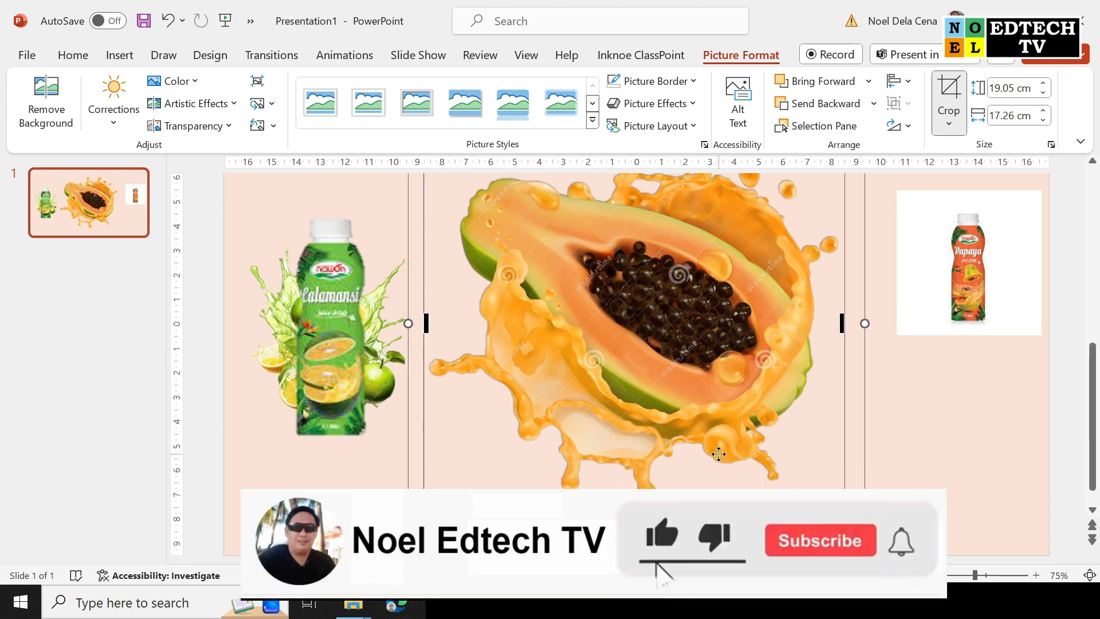
left_click_drag(639, 549, 644, 514)
scroll(682, 366, "up", 3)
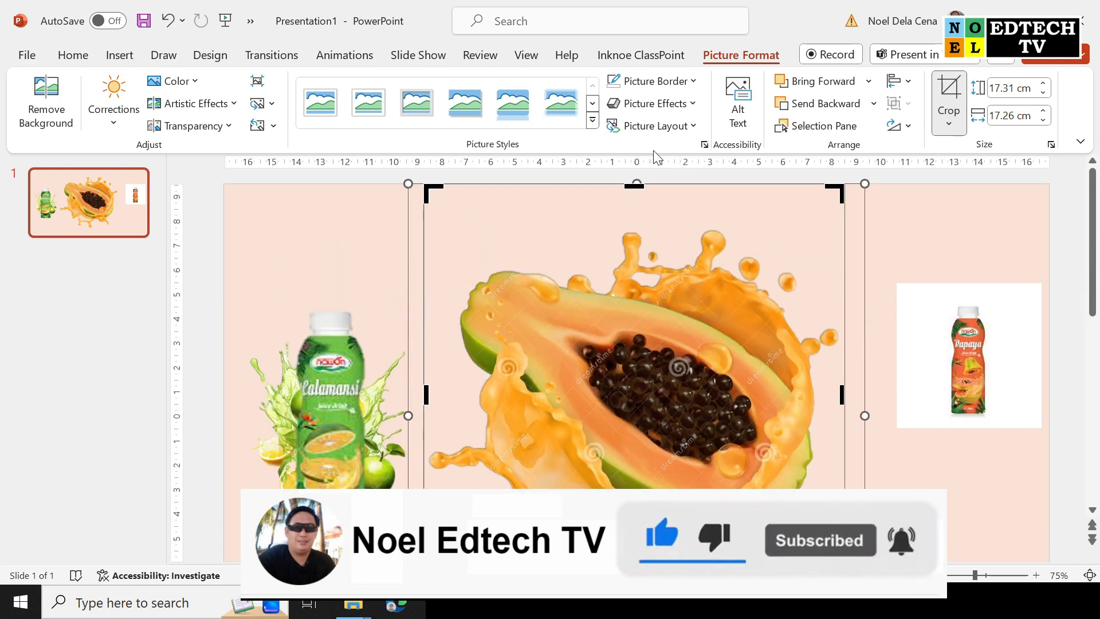
left_click_drag(637, 184, 637, 211)
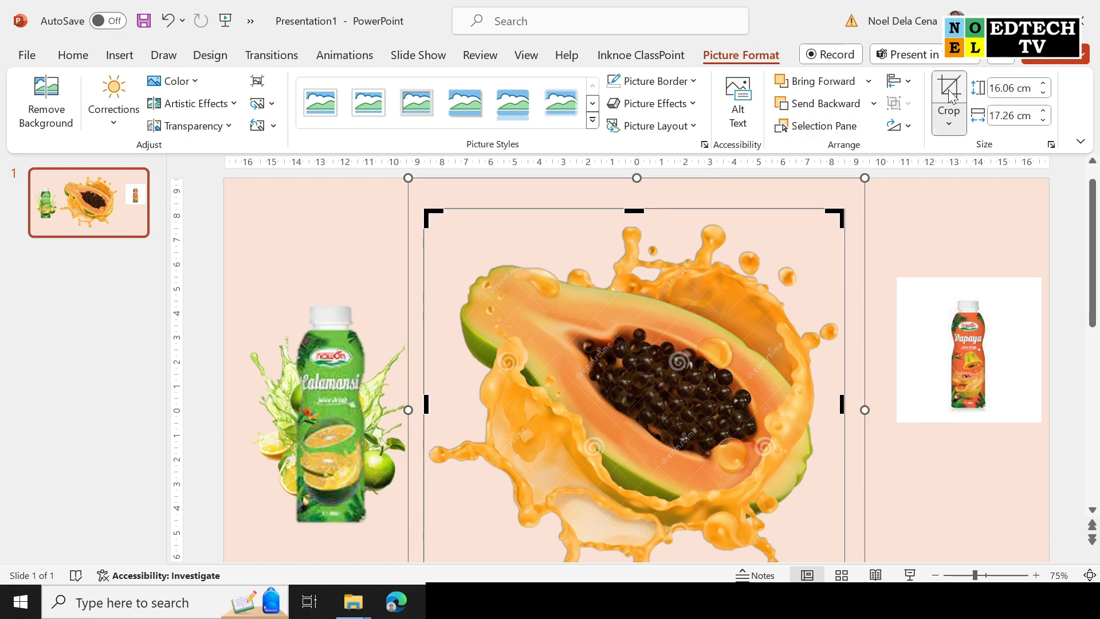
left_click(949, 94)
Shrink the papaya splash to about 6.6 cm beside the Calamansi bottle; move the Papaya bottle toward center.
left_click_drag(846, 208, 596, 441)
left_click_drag(560, 491, 559, 405)
left_click_drag(956, 356, 703, 398)
Remove the Papaya bottle's white background, marking the cap as an area to keep.
left_click(46, 109)
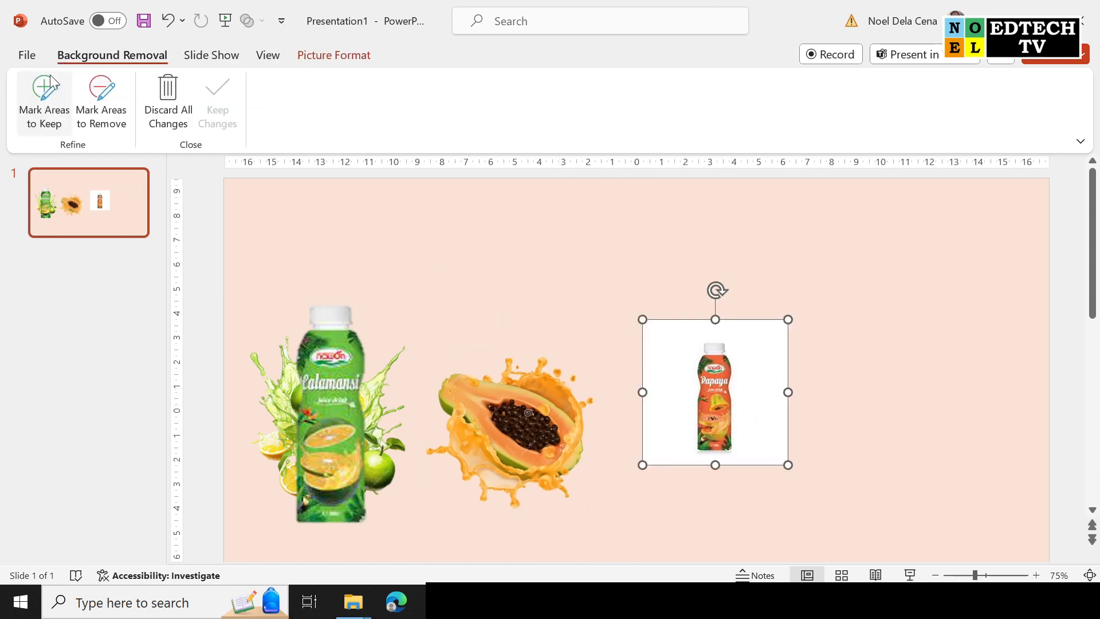
scroll(723, 404, "up", 5)
scroll(728, 384, "up", 5)
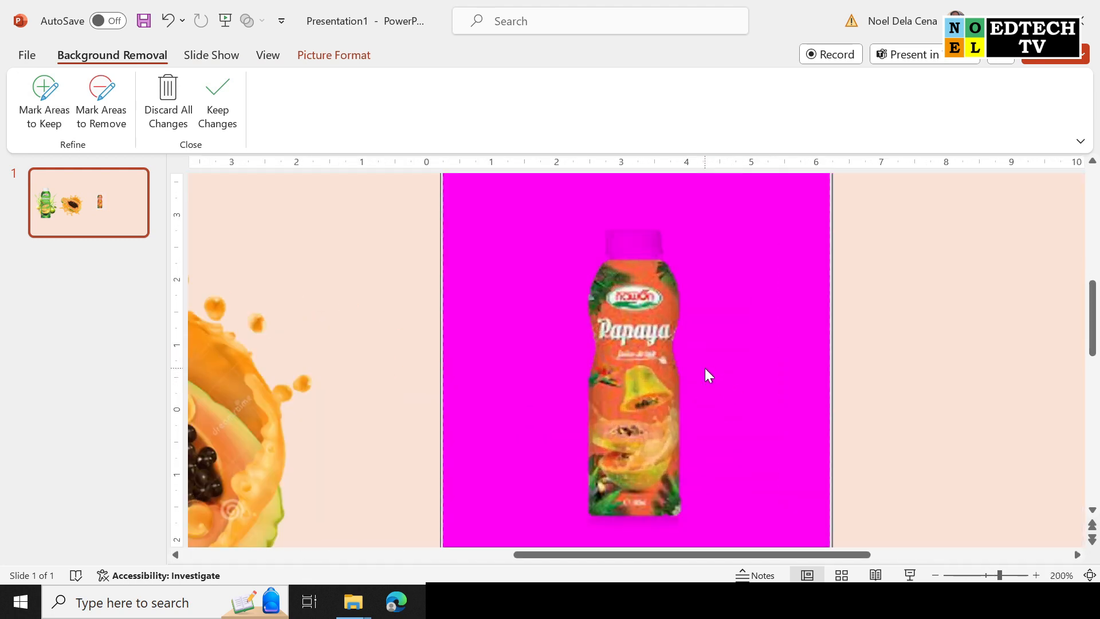
left_click(44, 103)
left_click_drag(641, 184, 633, 207)
scroll(793, 233, "up", 1)
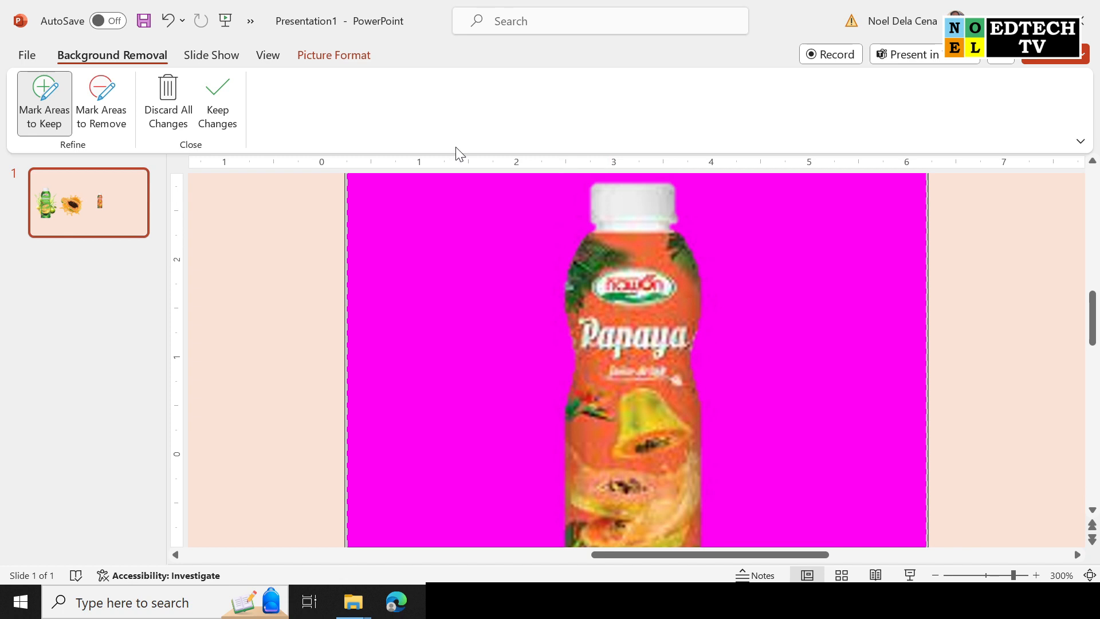
left_click(217, 103)
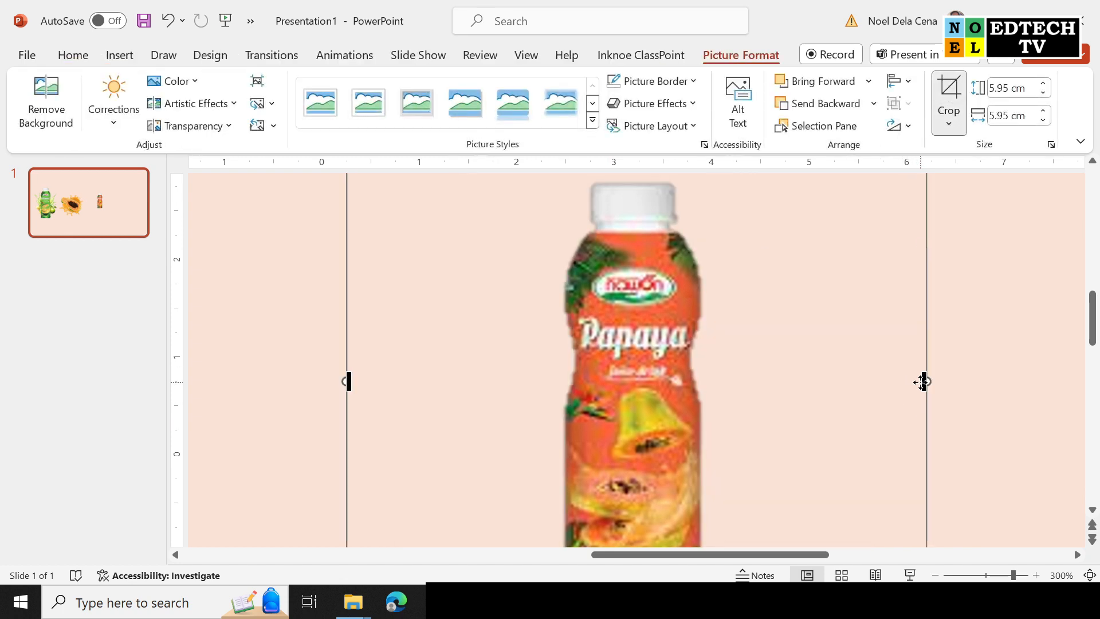
Crop the Papaya bottle picture tightly on its right, left, top and bottom edges.
left_click_drag(927, 381, 720, 384)
left_click_drag(349, 381, 550, 367)
scroll(803, 378, "up", 2)
scroll(802, 377, "up", 4)
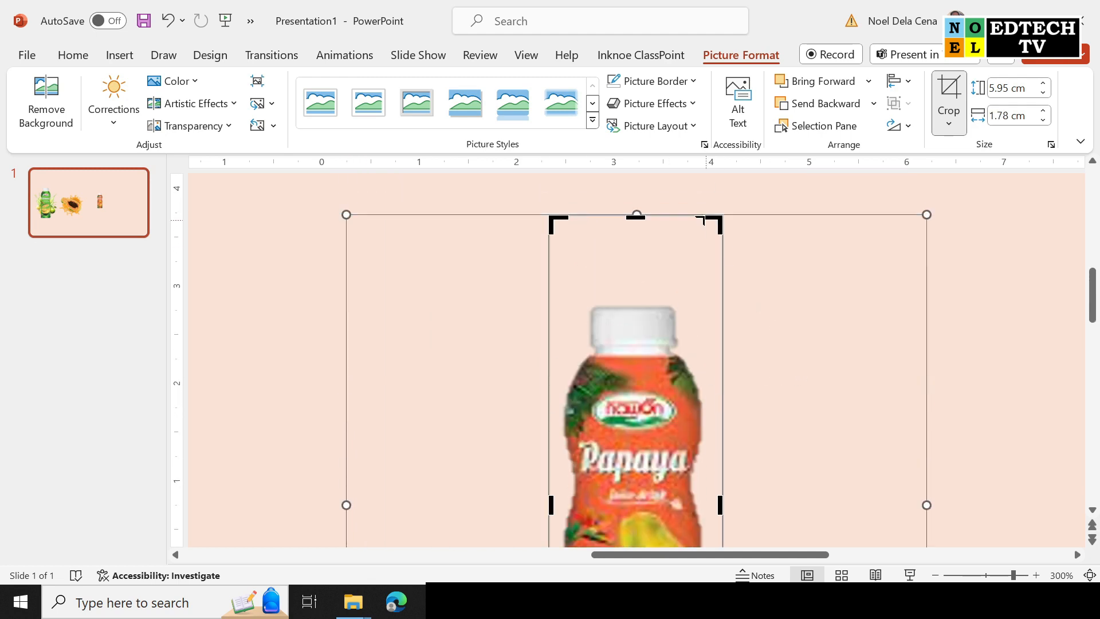
left_click_drag(636, 215, 637, 293)
scroll(750, 436, "down", 6)
scroll(750, 435, "down", 10)
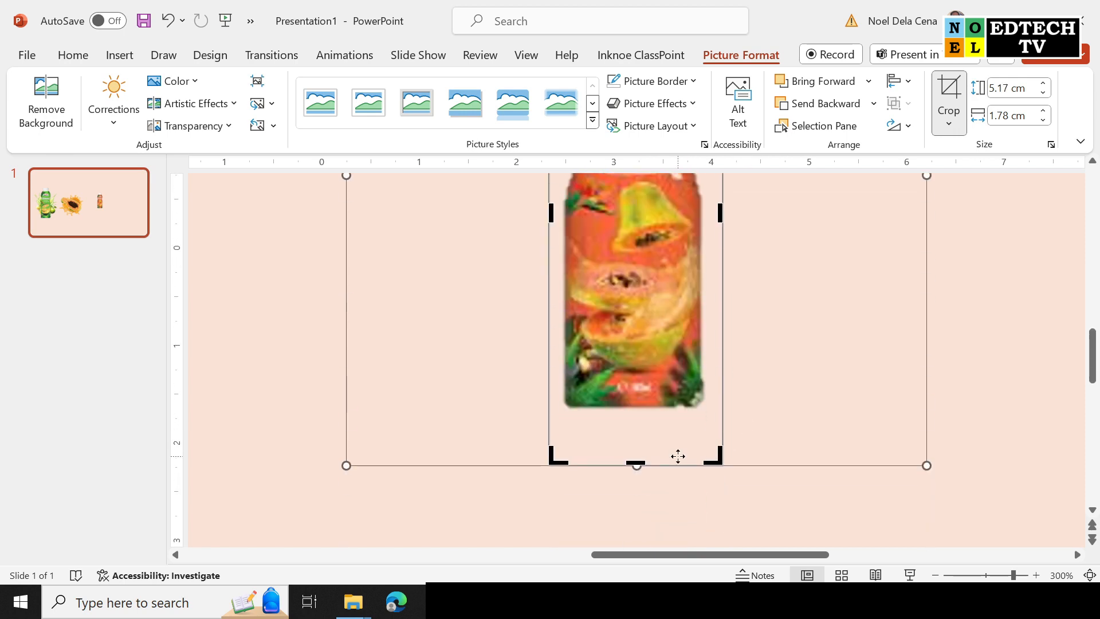
left_click_drag(636, 465, 656, 417)
left_click(956, 90)
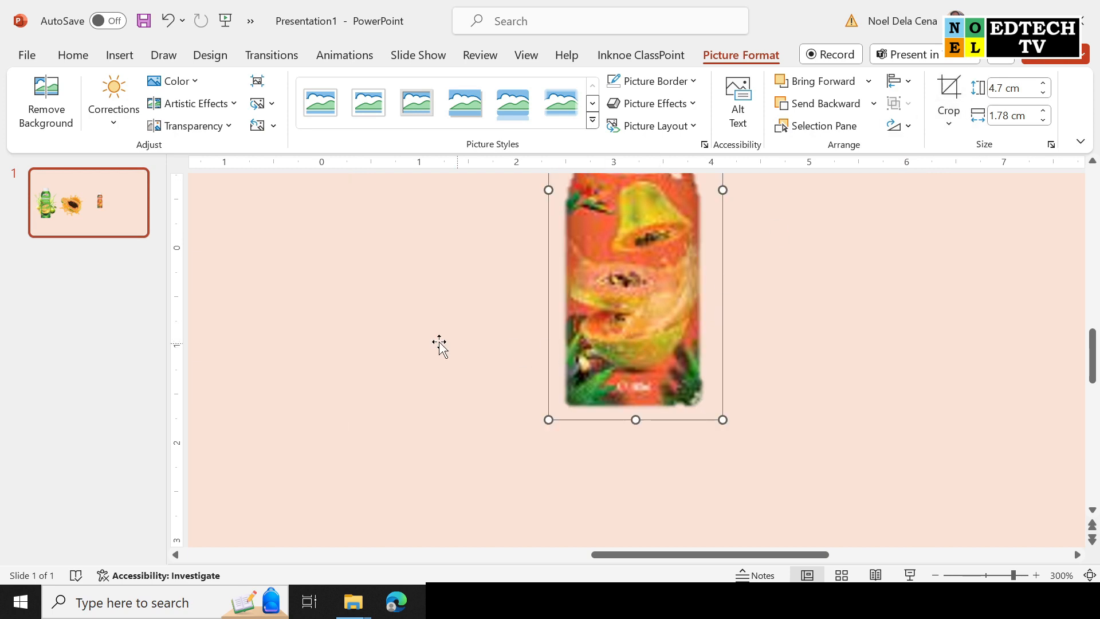
Move the cropped Papaya bottle beside the papaya splash.
scroll(362, 337, "down", 5)
left_click_drag(642, 341, 467, 396)
scroll(467, 395, "down", 5)
Center the Papaya bottle over the papaya splash, sized and level with the Calamansi bottle.
left_click_drag(642, 310, 570, 288)
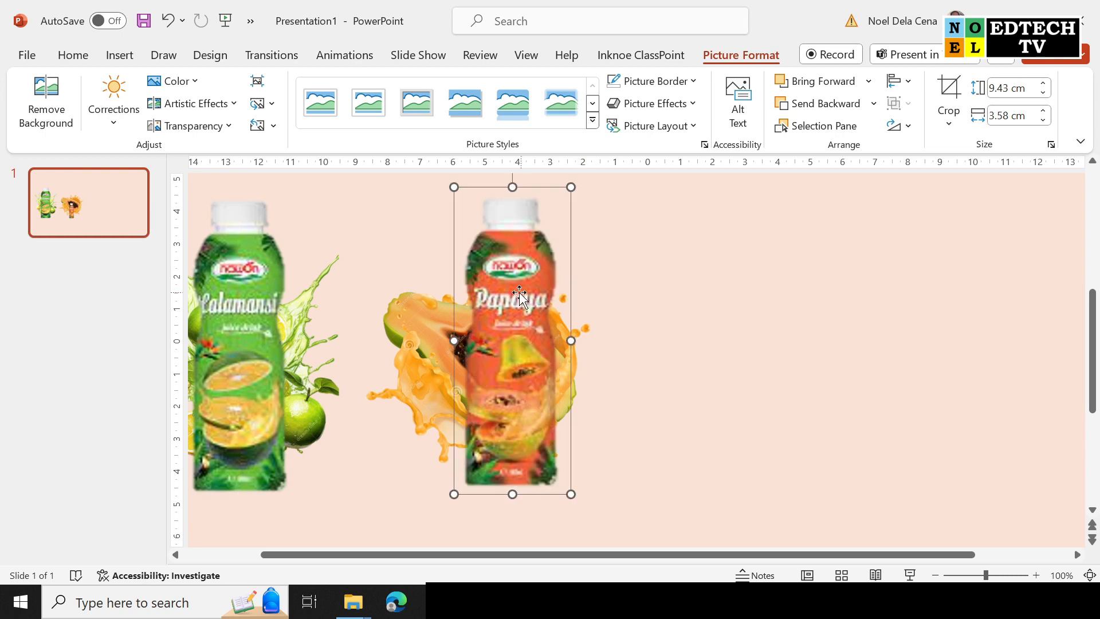
mouse_move(501, 297)
left_mouse_down()
mouse_move(288, 296)
mouse_move(496, 298)
left_mouse_up()
left_click(777, 364)
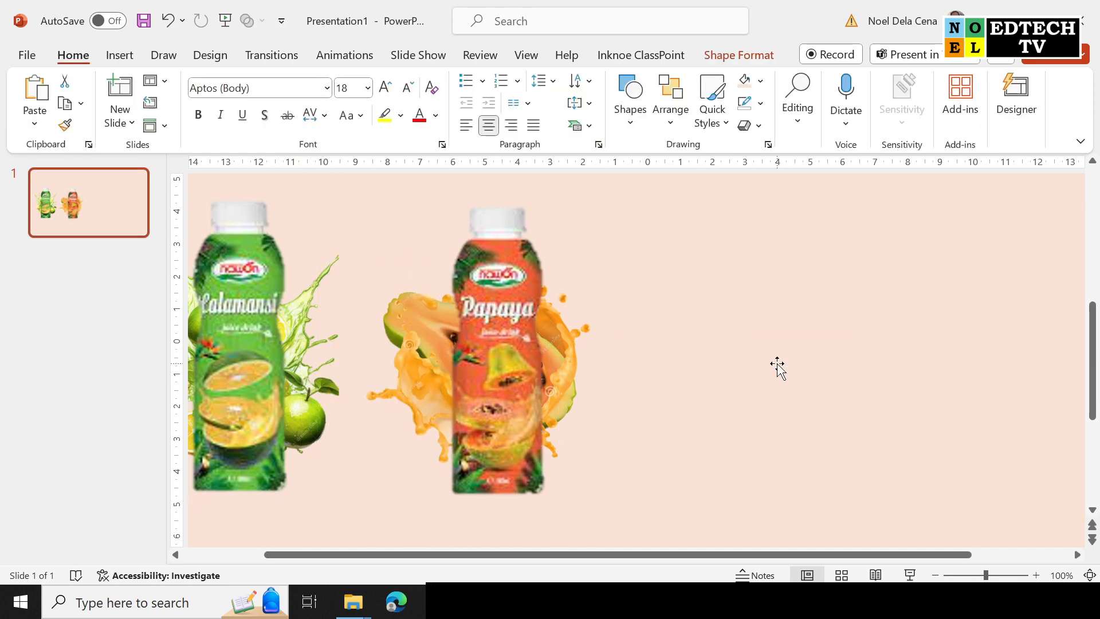
scroll(709, 323, "down", 2)
left_click_drag(507, 286, 519, 279)
left_click(833, 352)
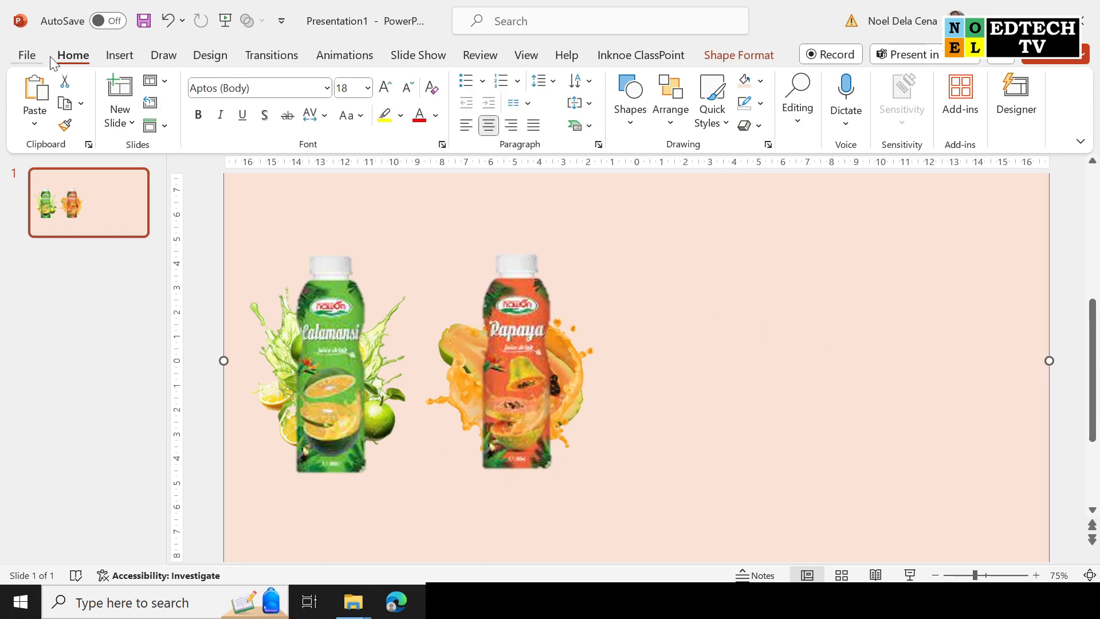
Insert PINAPPLE.jpg and PINEAPPLE 1.jpg from this device onto the slide.
left_click(119, 55)
left_click(134, 101)
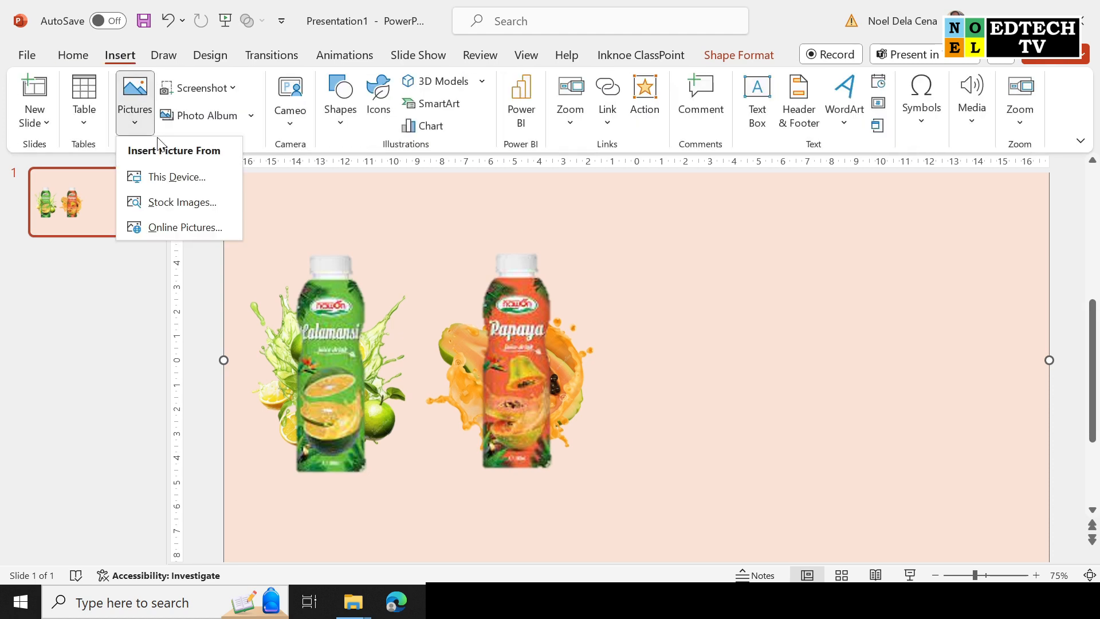
left_click(195, 177)
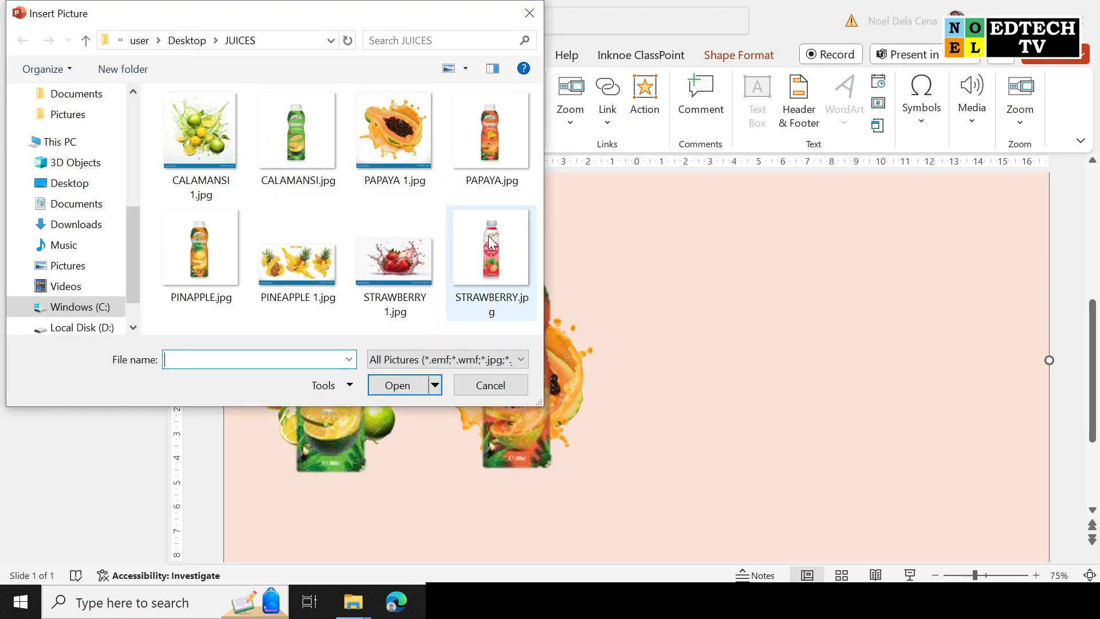
left_click(201, 242)
left_click(309, 253, "ctrl")
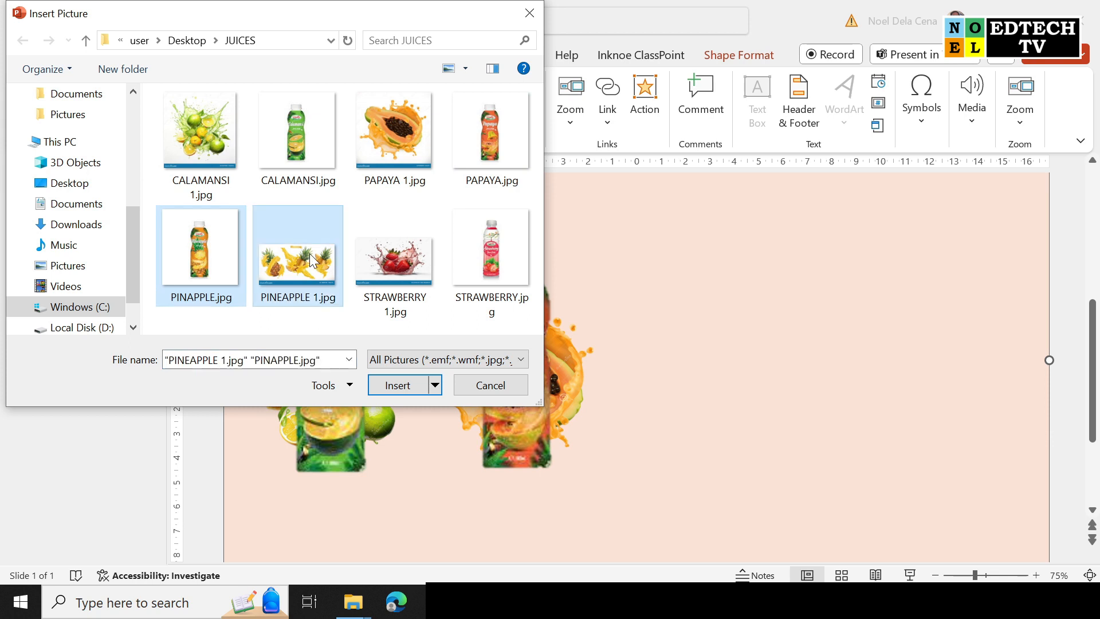
left_click(398, 387)
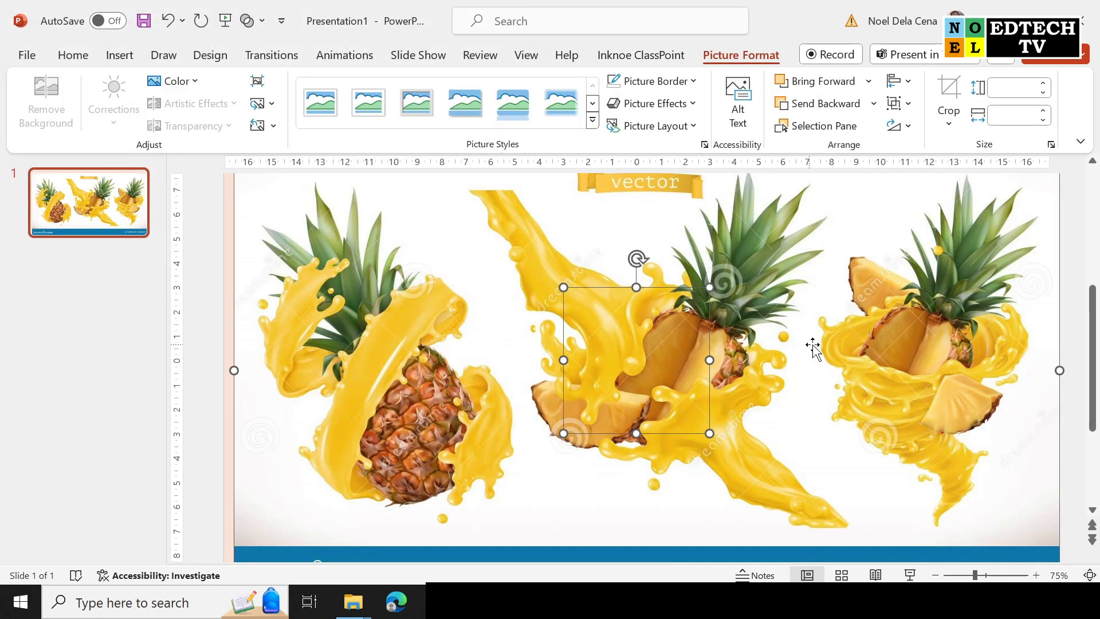
Crop the pineapple splash to the left pineapple and move it right of the bottles.
left_click(1077, 280)
left_click(947, 305)
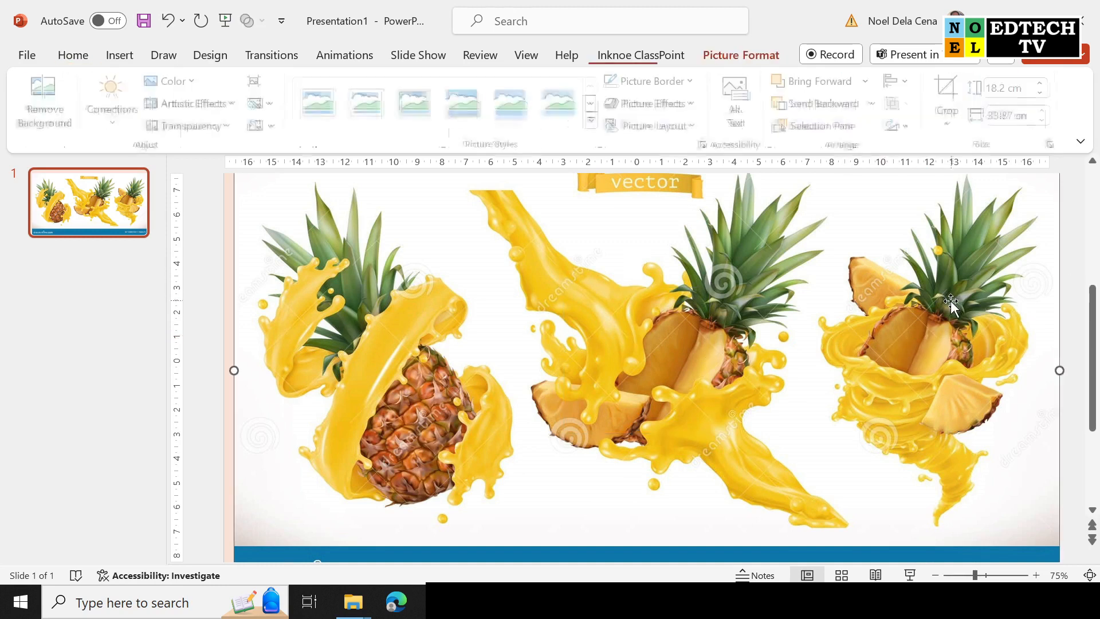
left_click(949, 101)
left_click_drag(1057, 370, 518, 356)
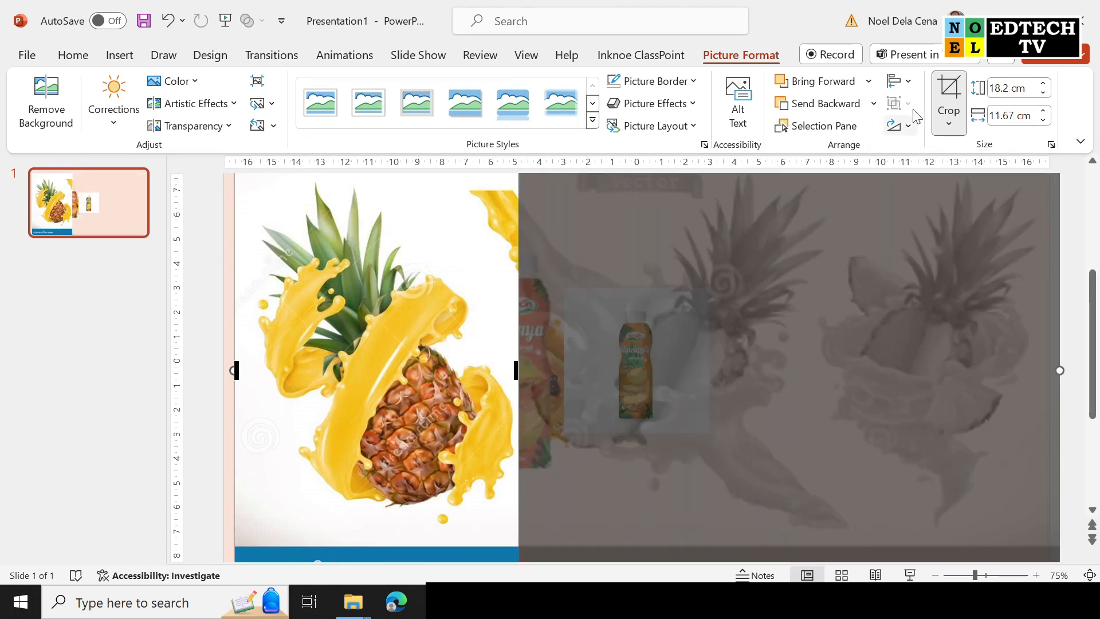
left_click(949, 100)
left_click_drag(484, 226, 939, 263)
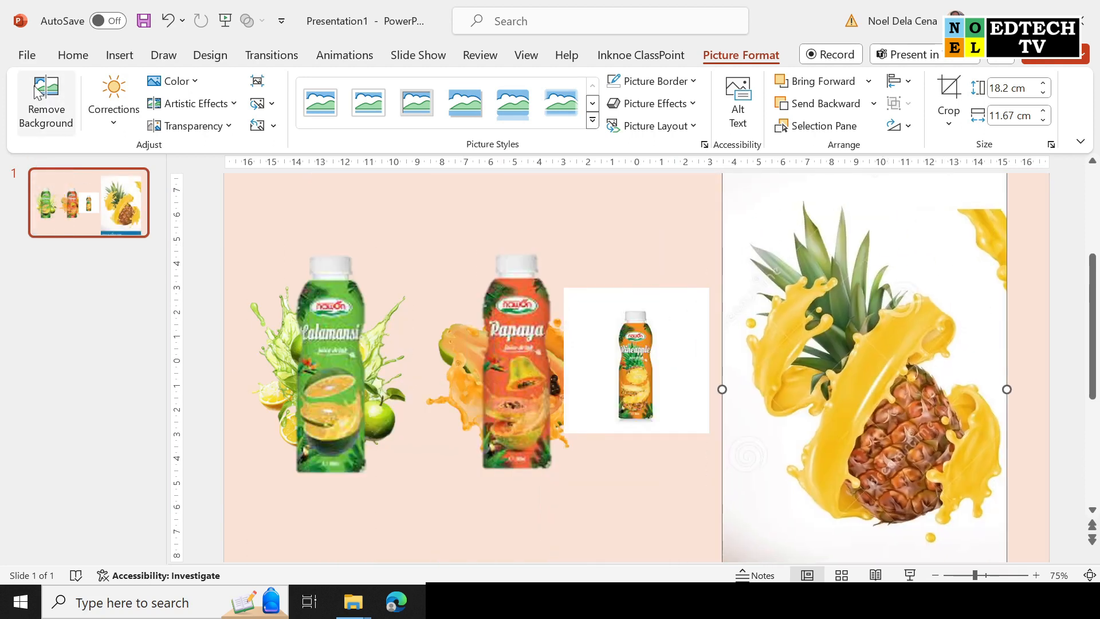
Strip the white background from the cropped pineapple splash and keep the changes.
left_click(46, 101)
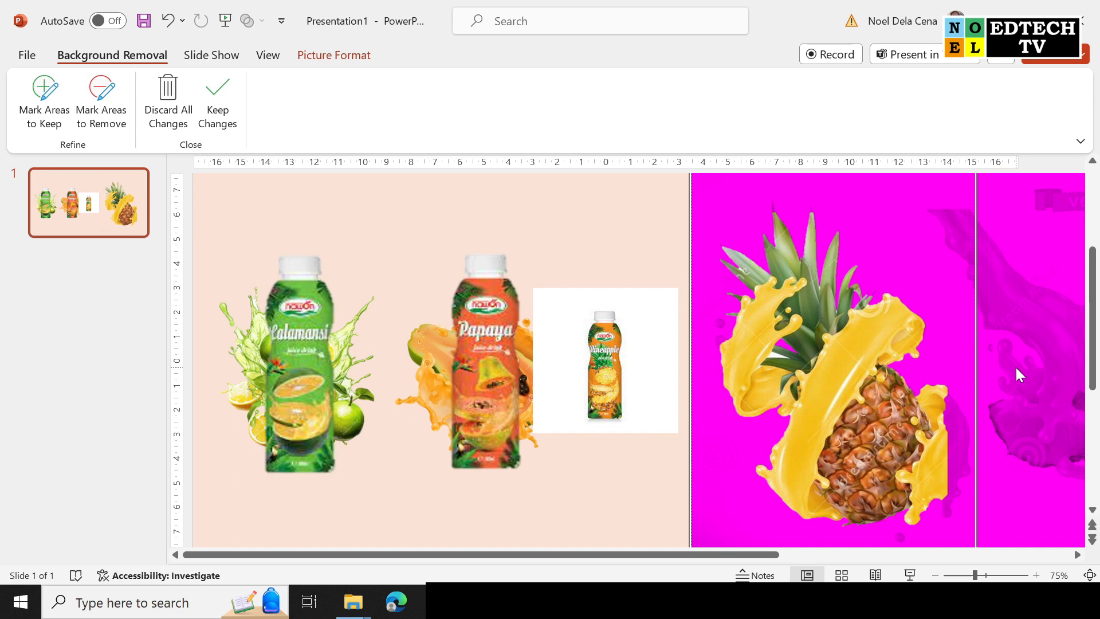
left_click(44, 102)
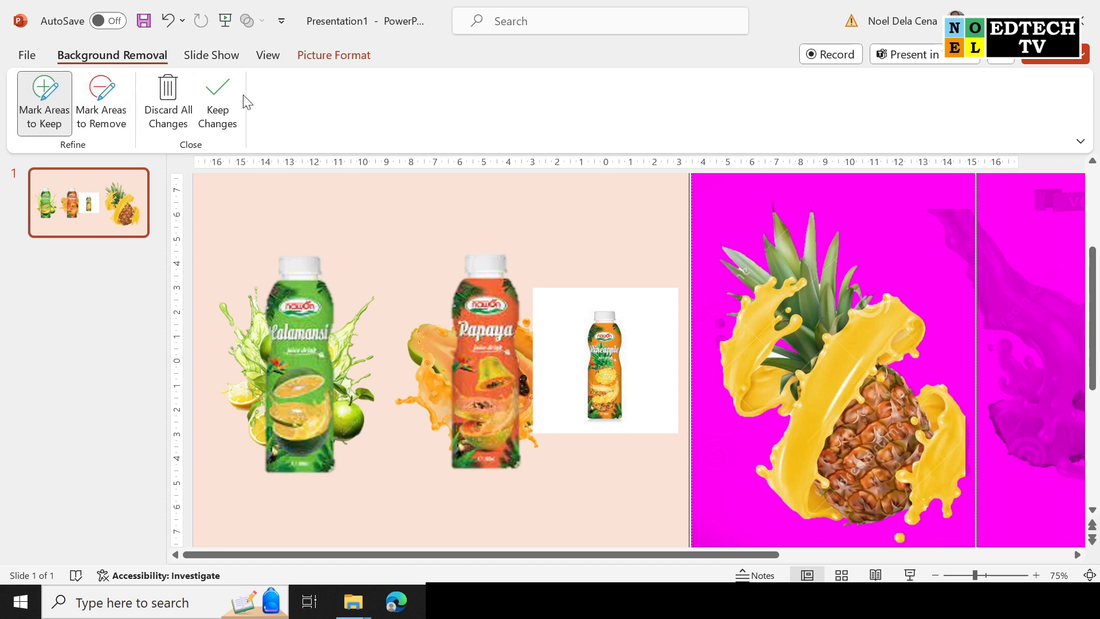
left_click(218, 103)
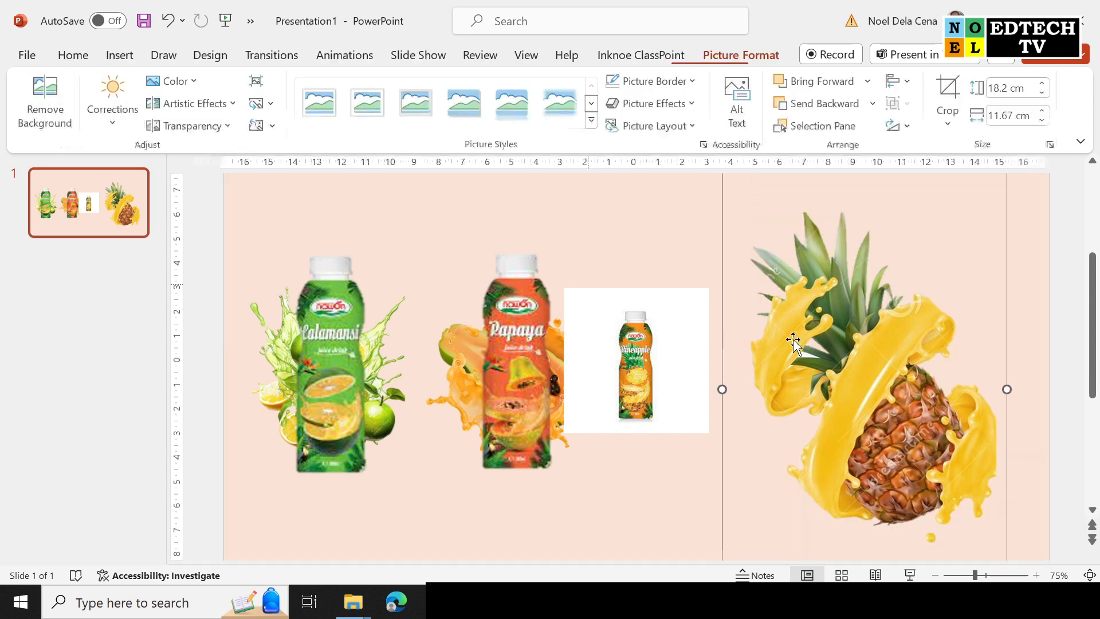
Crop empty space off the pineapple splash's top and bottom.
left_click(947, 91)
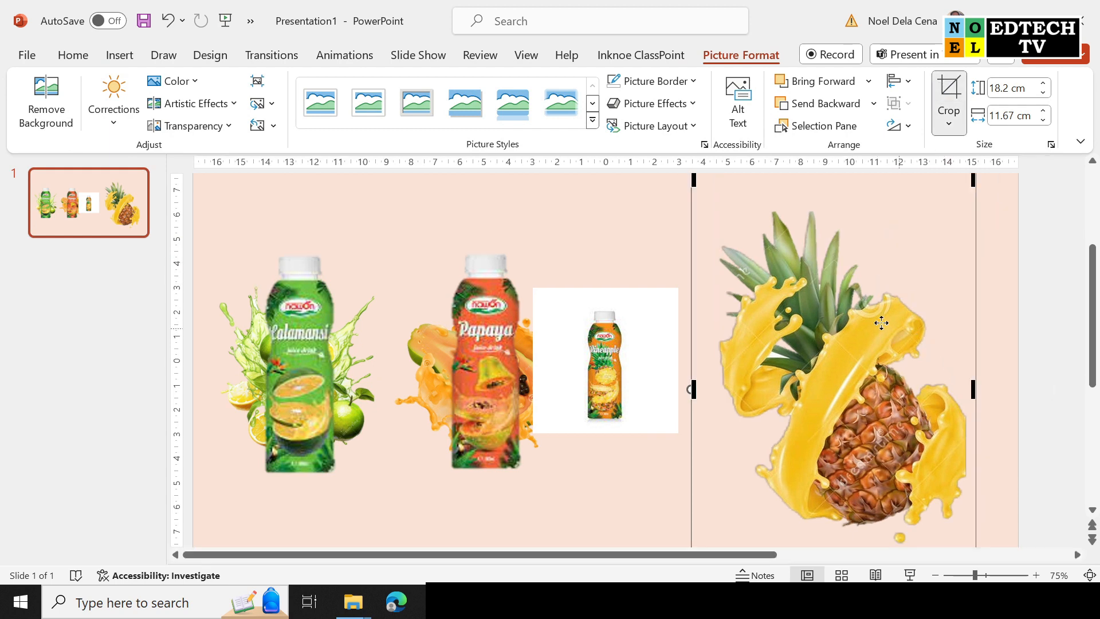
scroll(883, 321, "up", 2)
left_click_drag(836, 222, 834, 255)
scroll(848, 402, "down", 5)
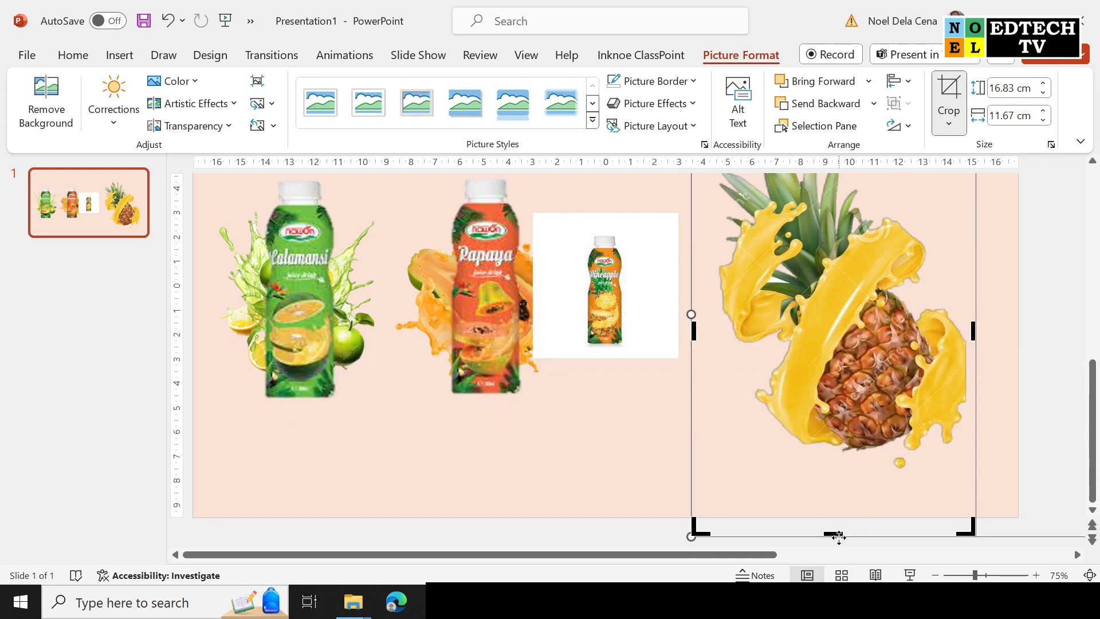
left_click_drag(839, 534, 847, 488)
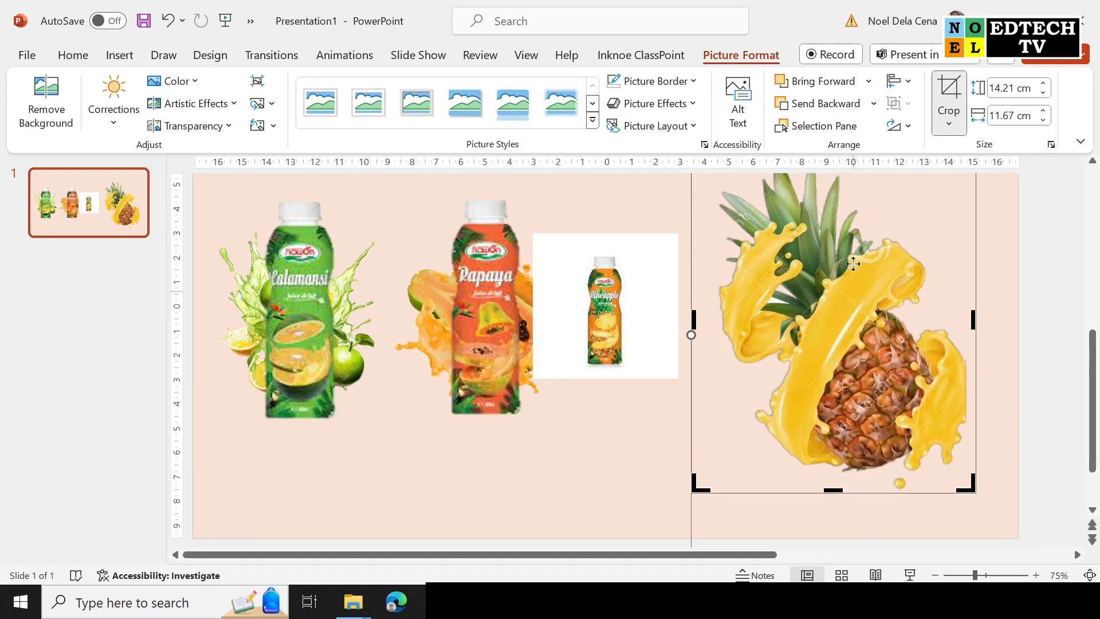
left_click(949, 91)
Shrink the pineapple splash beside the Papaya bottle and shift the pineapple bottle further right.
left_click_drag(889, 213, 742, 235)
left_click_drag(864, 186, 710, 365)
left_click_drag(647, 470, 684, 374)
left_click_drag(589, 288, 813, 279)
Bring the pineapple bottle to front and remove its background, keeping the cap.
right_click(841, 286)
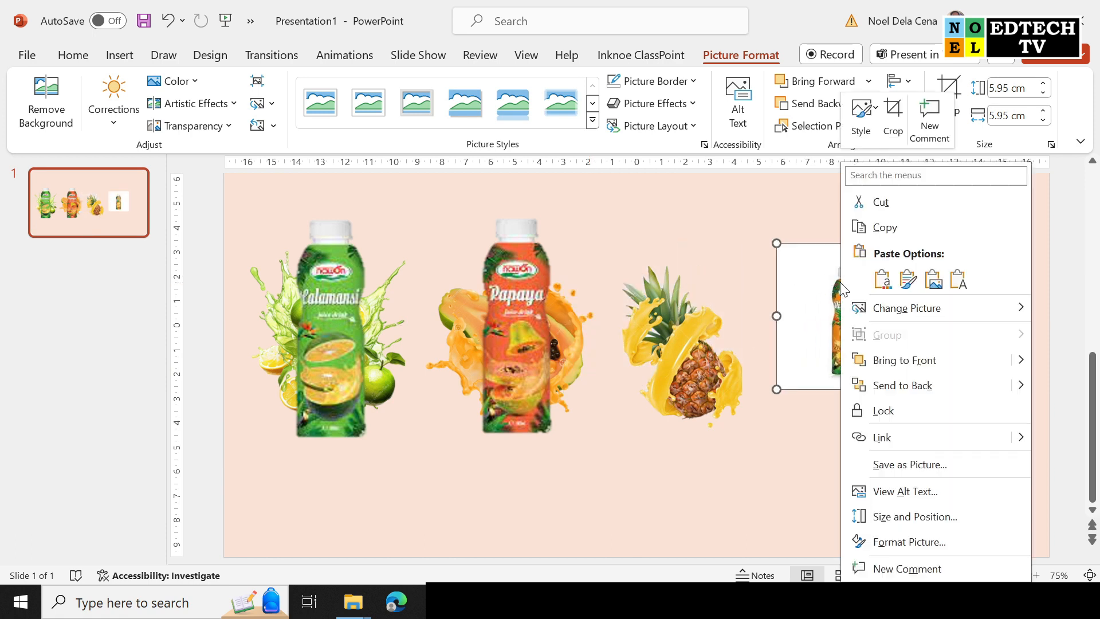
left_click(947, 360)
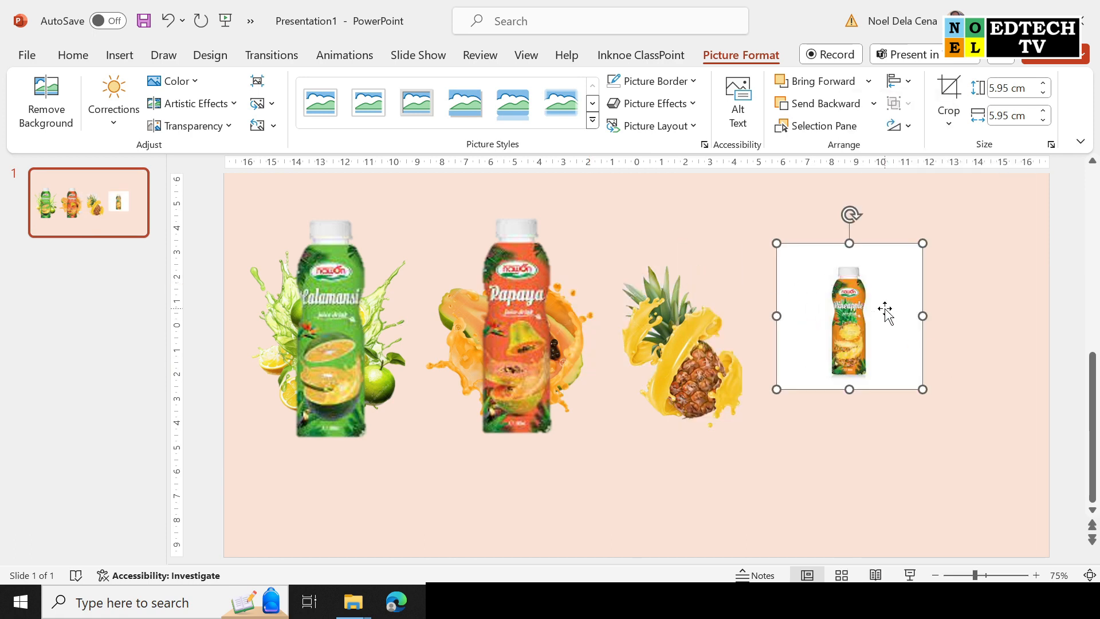
left_click(49, 109)
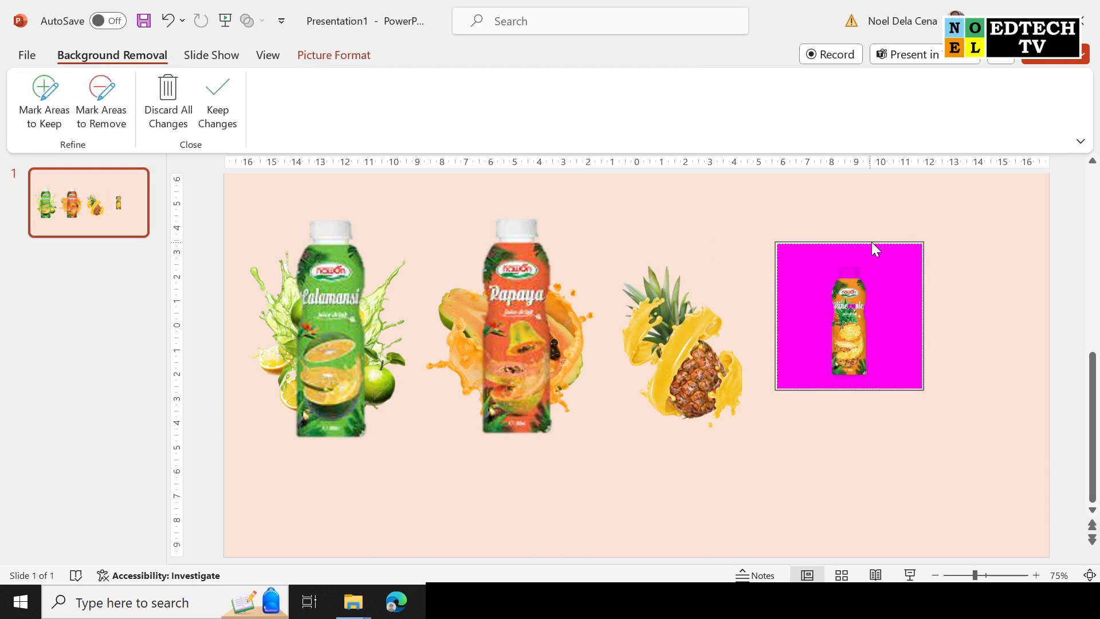
left_click(45, 99)
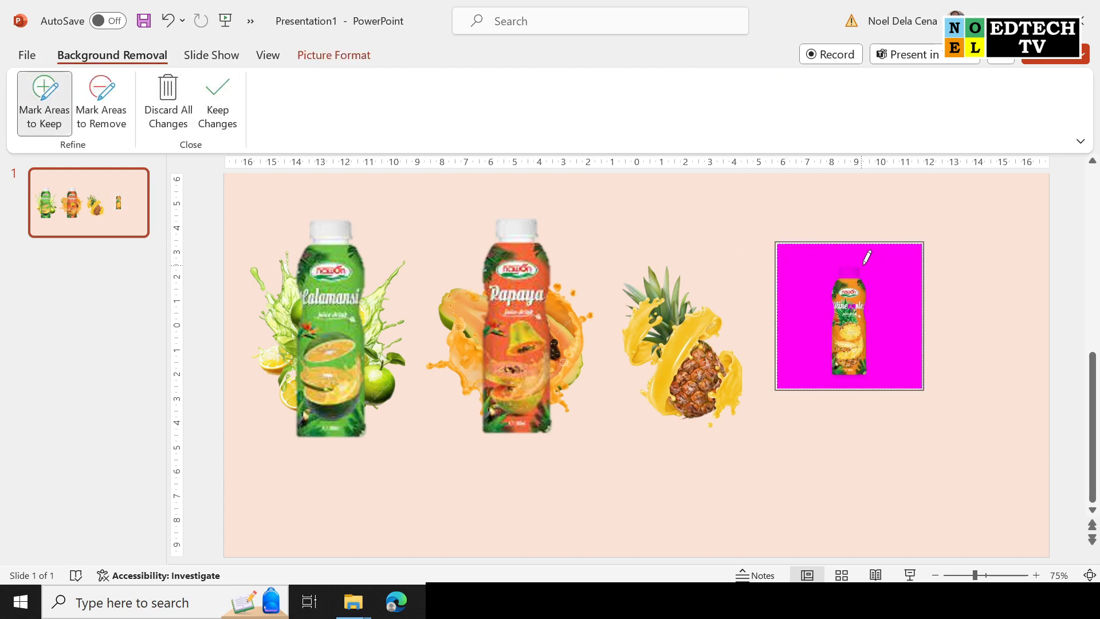
left_click_drag(851, 268, 862, 285)
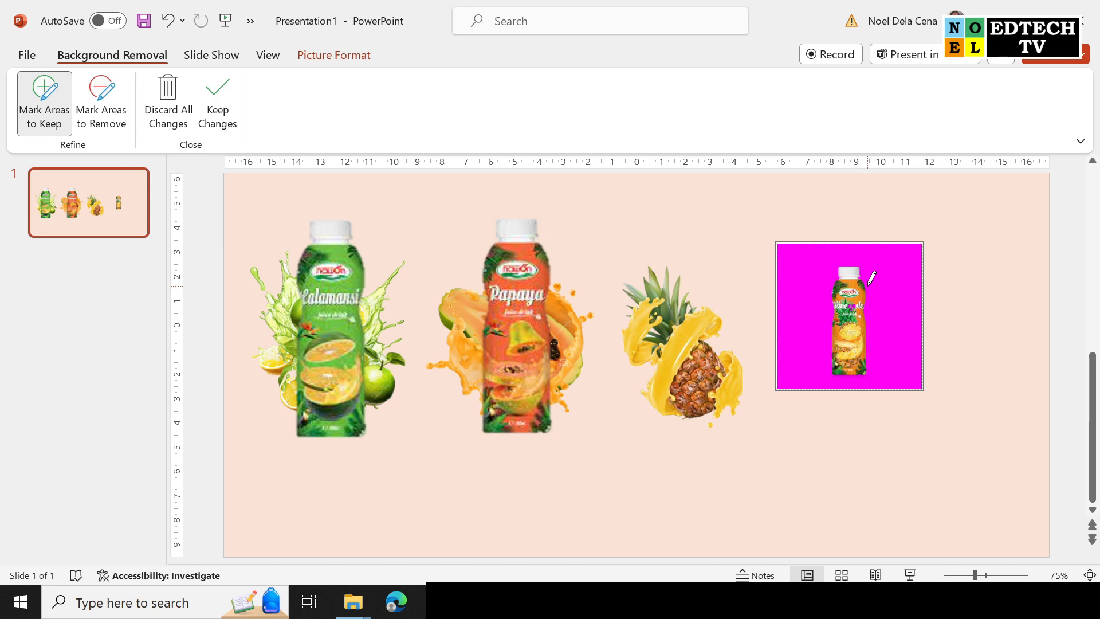
left_click(224, 93)
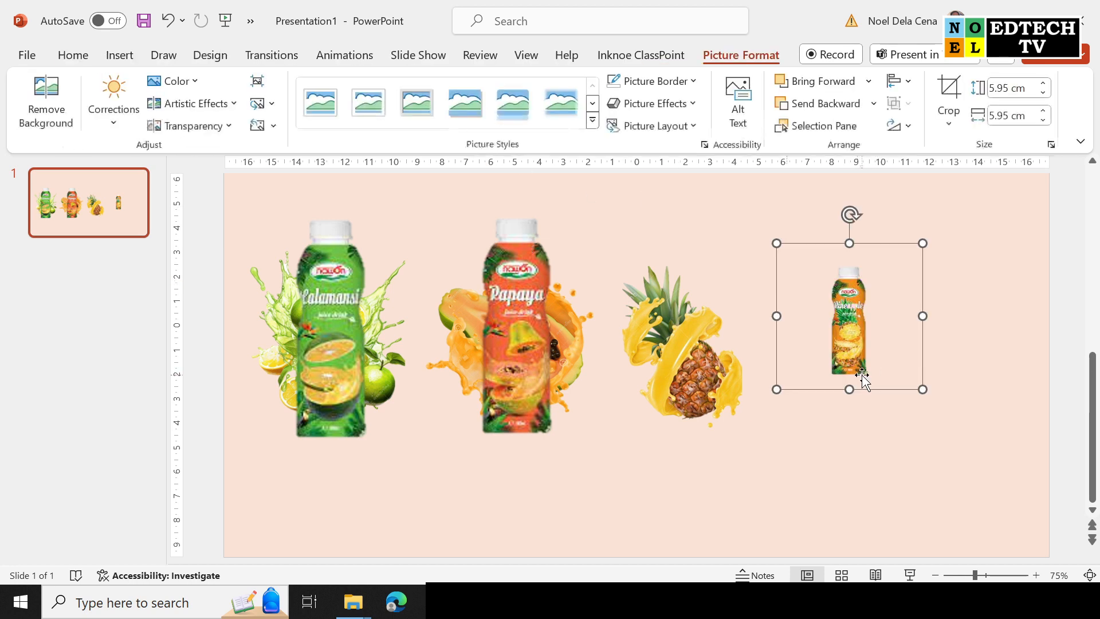
Crop the pineapple bottle tight on the left, right and top edges.
left_click(948, 92)
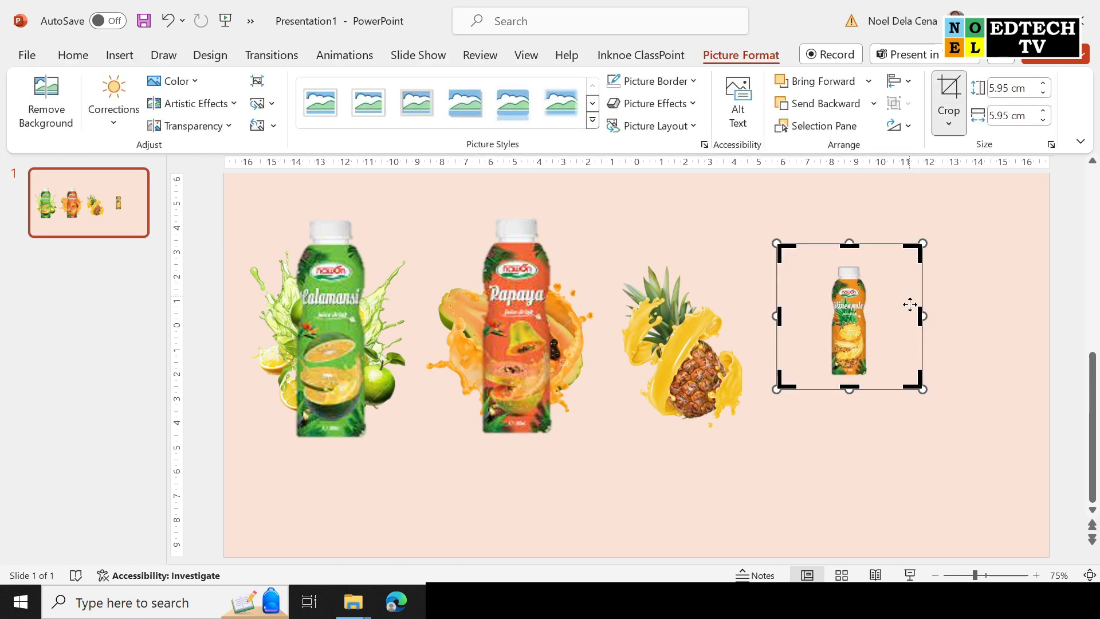
left_click_drag(919, 316, 875, 316)
left_click_drag(778, 316, 821, 317)
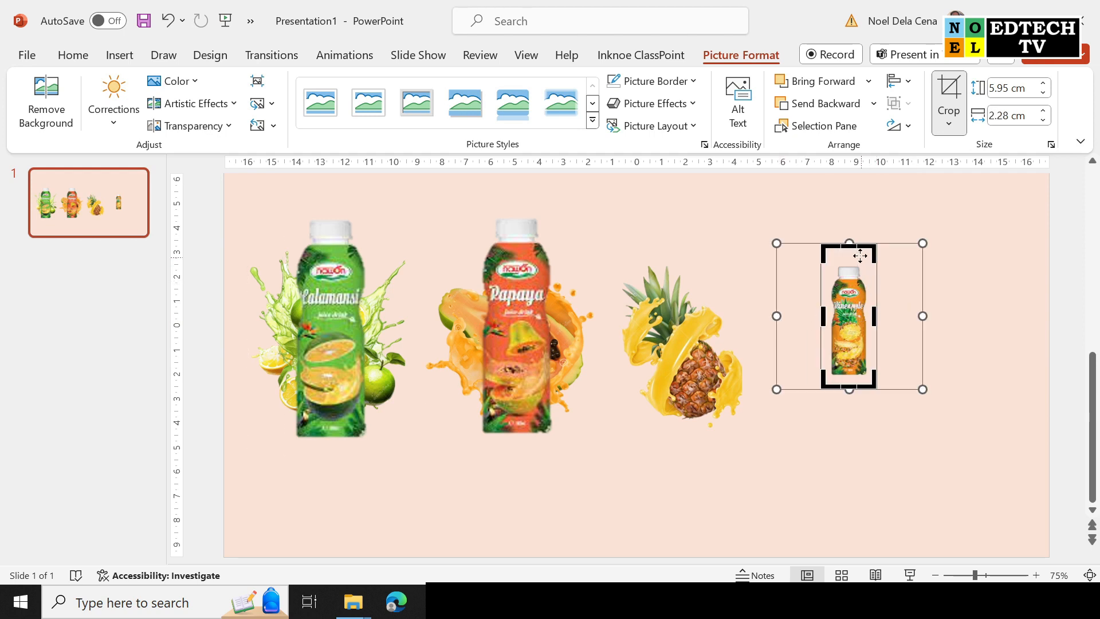
left_click_drag(852, 245, 852, 261)
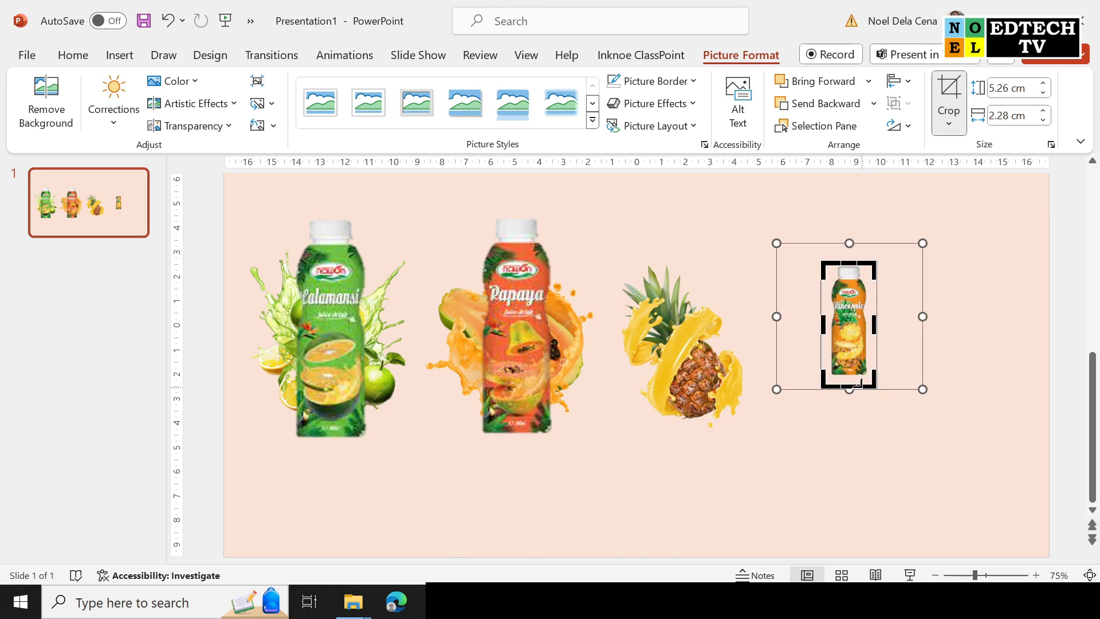
left_click(948, 87)
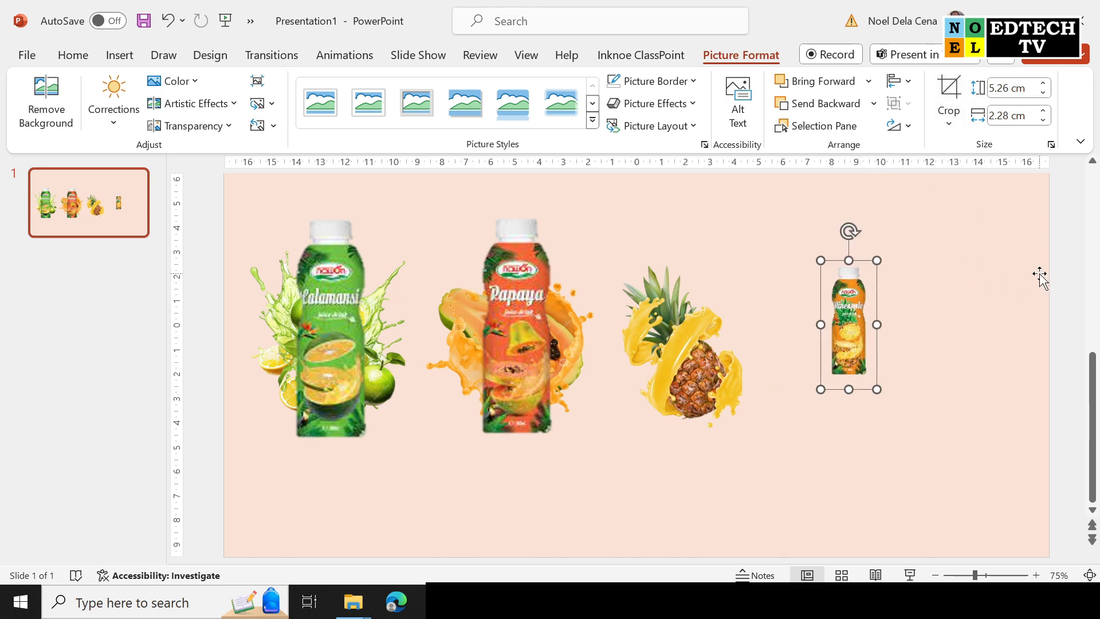
Enlarge the pineapple bottle to 10.48 cm and set it over the pineapple splash beside Papaya.
left_click_drag(811, 319, 685, 360)
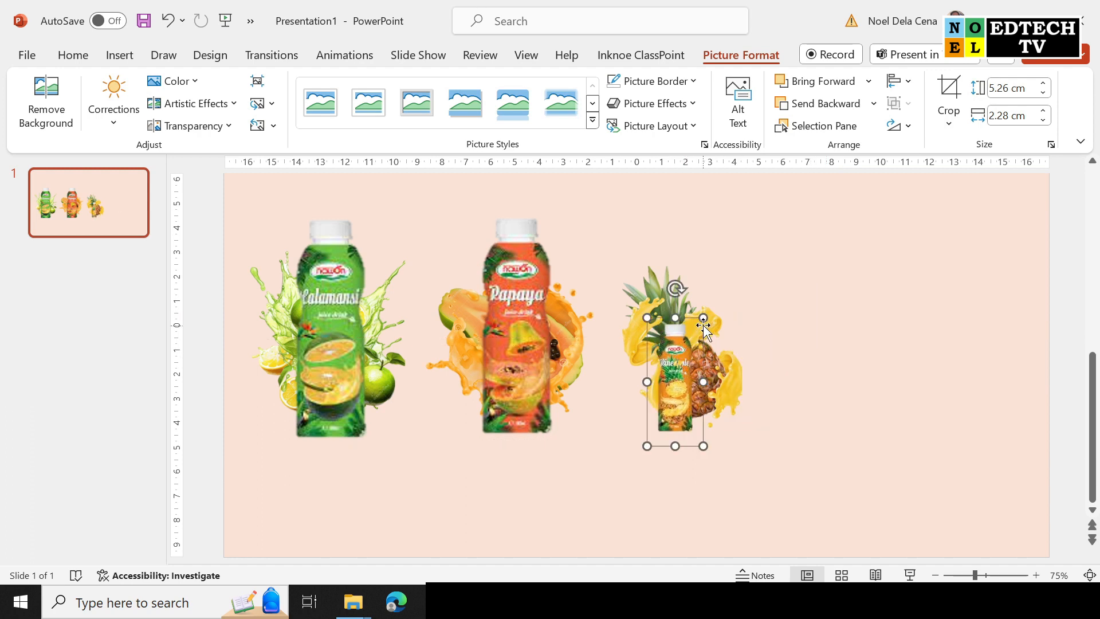
left_click_drag(704, 318, 751, 205)
left_click_drag(697, 267, 695, 292)
left_click(618, 451)
Insert STRAWBERRY.jpg and STRAWBERRY 1.jpg from this device onto the slide.
left_click(1073, 305)
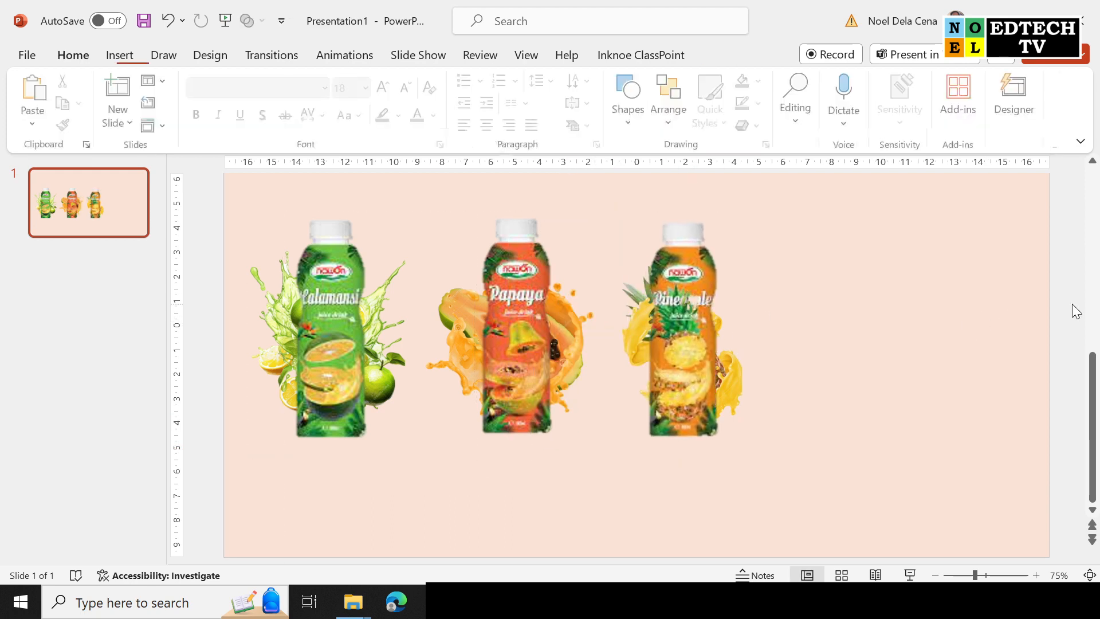
left_click(120, 56)
left_click(133, 106)
left_click(164, 174)
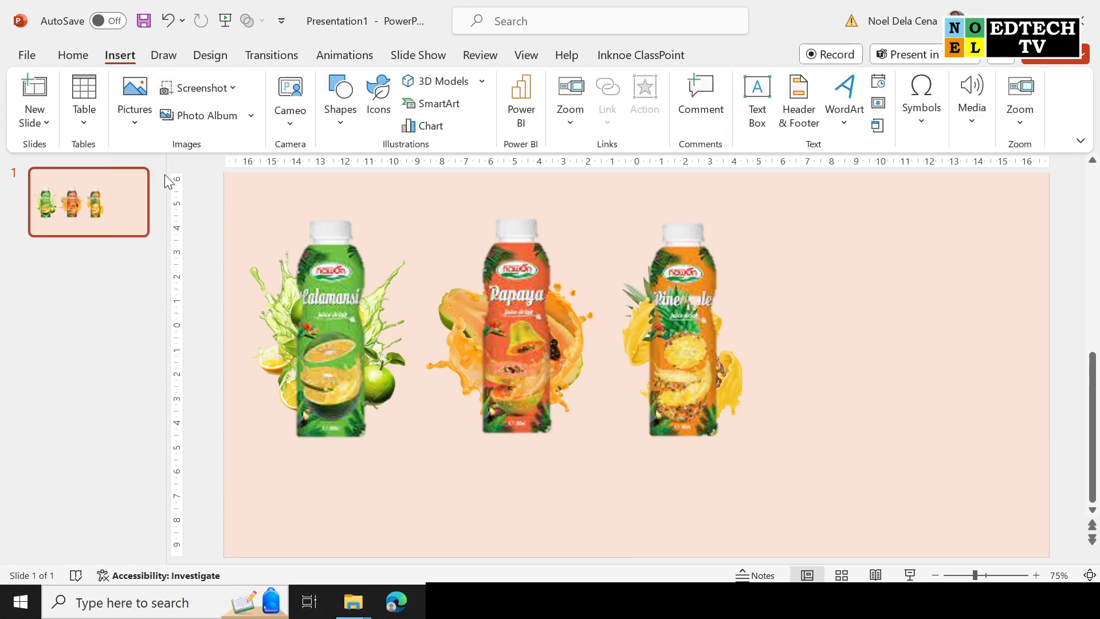
left_click(462, 257)
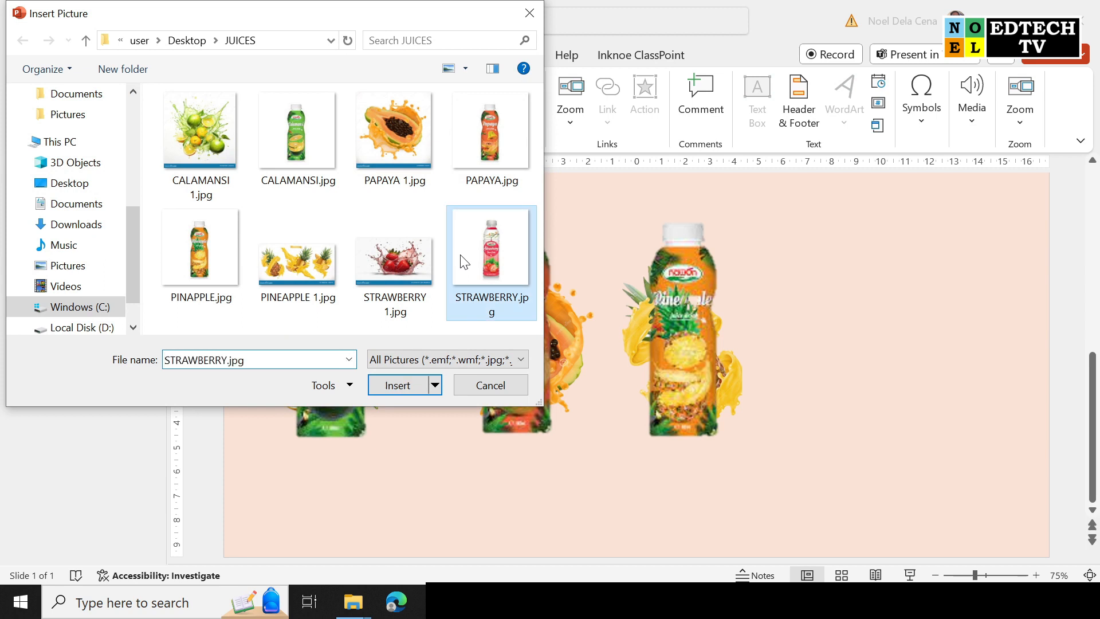
left_click(393, 257, "ctrl")
left_click(416, 387)
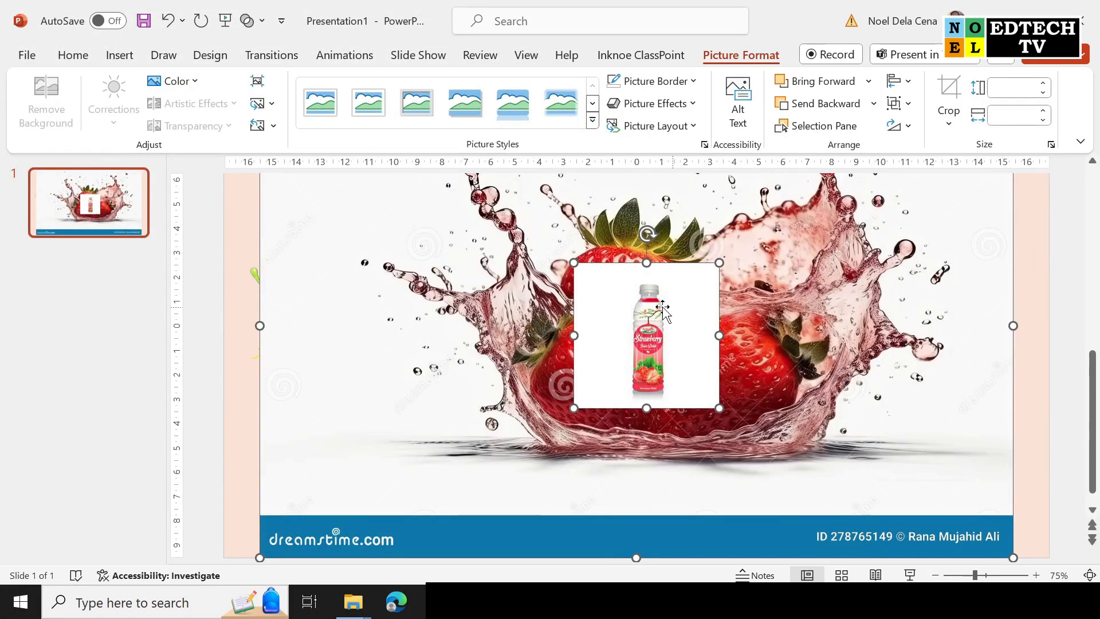
Move the strawberry bottle to the right edge and shrink the splash to 11.45 × 18.57 cm.
left_click(1055, 251)
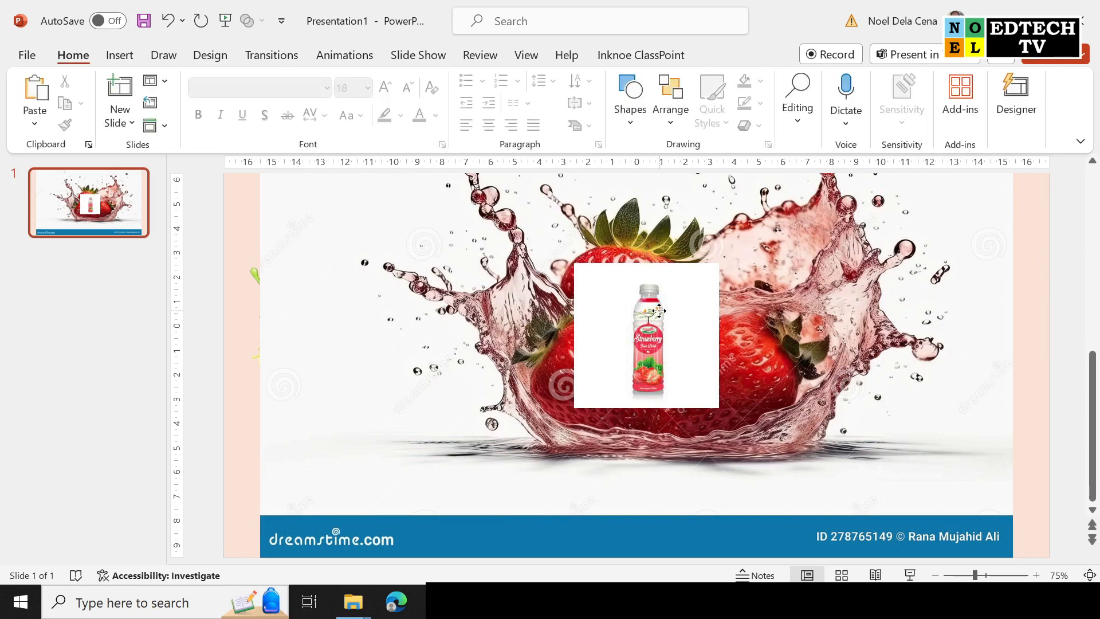
left_click_drag(660, 310, 1009, 291)
left_click(970, 535)
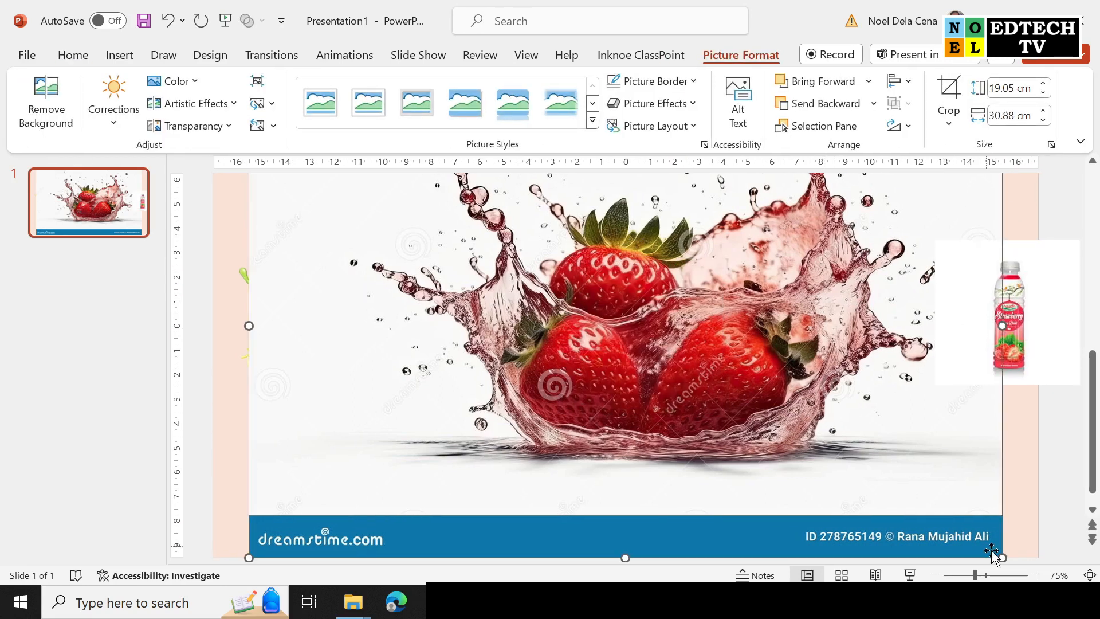
left_click_drag(999, 556, 700, 369)
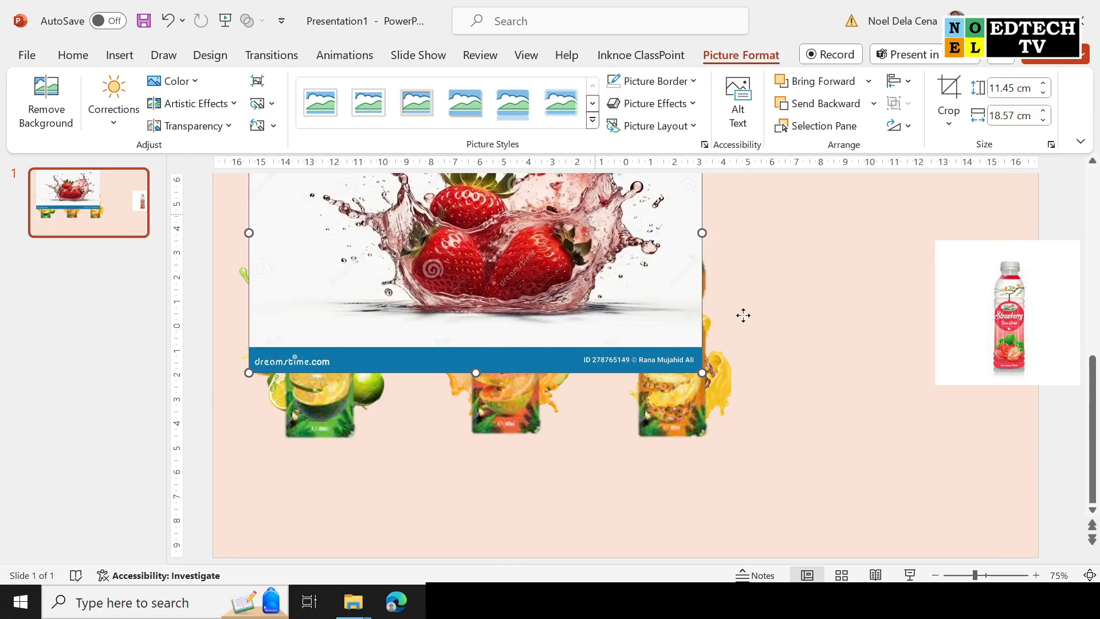
left_click_drag(607, 295, 854, 406)
Remove the background from the strawberry splash picture.
left_click(46, 102)
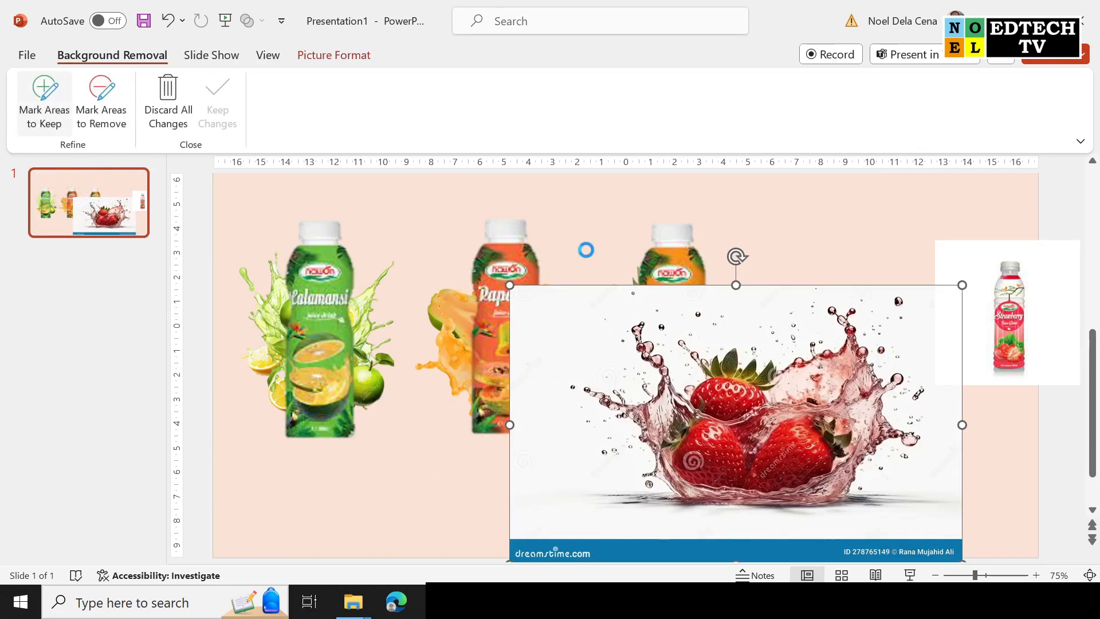
left_click(40, 87)
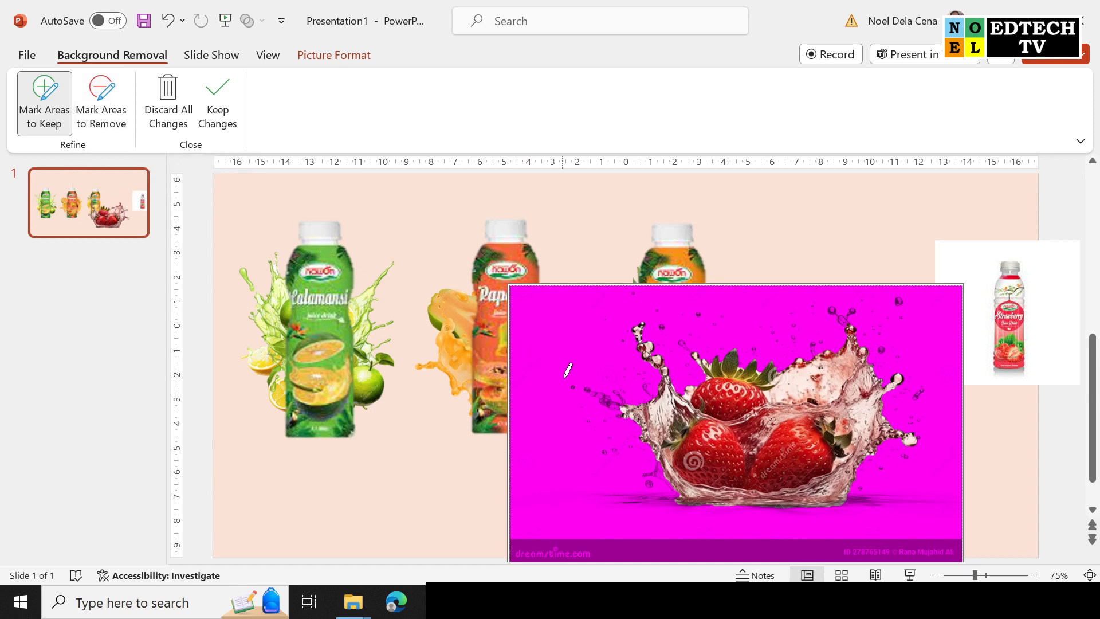
left_click(215, 109)
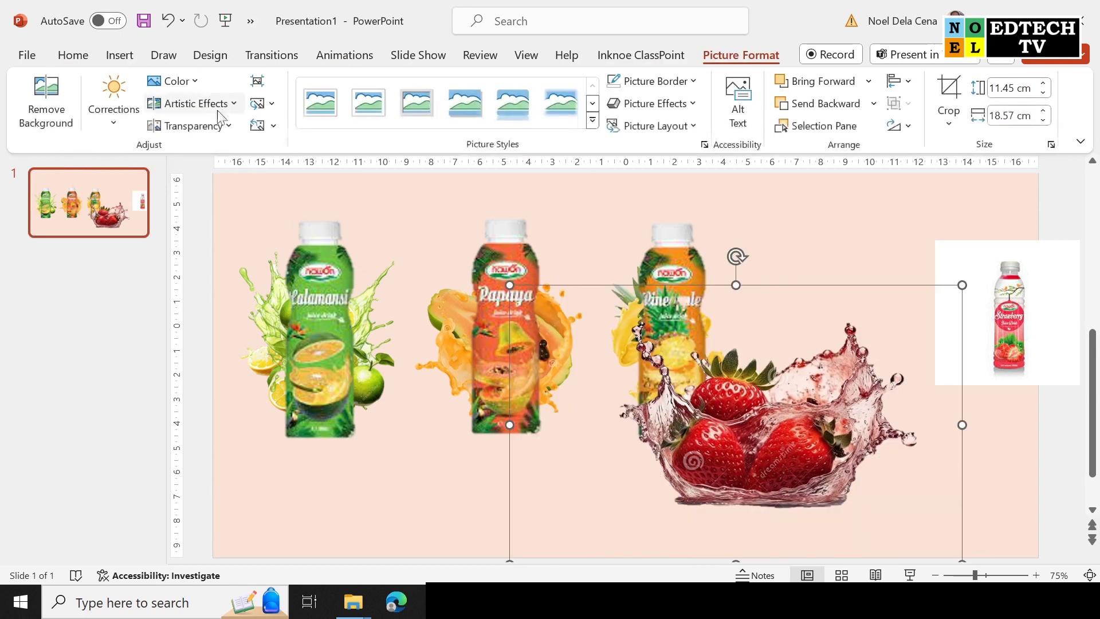
Crop the strawberry splash in on all four edges.
left_click(949, 92)
left_click_drag(959, 422, 933, 422)
left_click_drag(508, 424, 608, 425)
left_click_drag(777, 287, 779, 317)
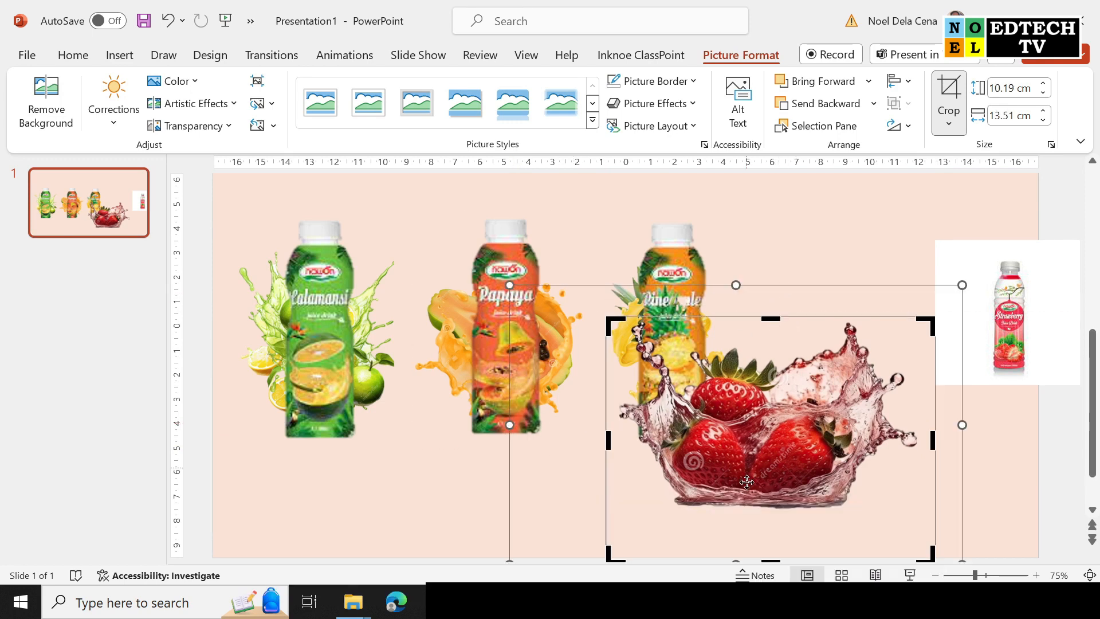
left_click_drag(772, 561, 777, 510)
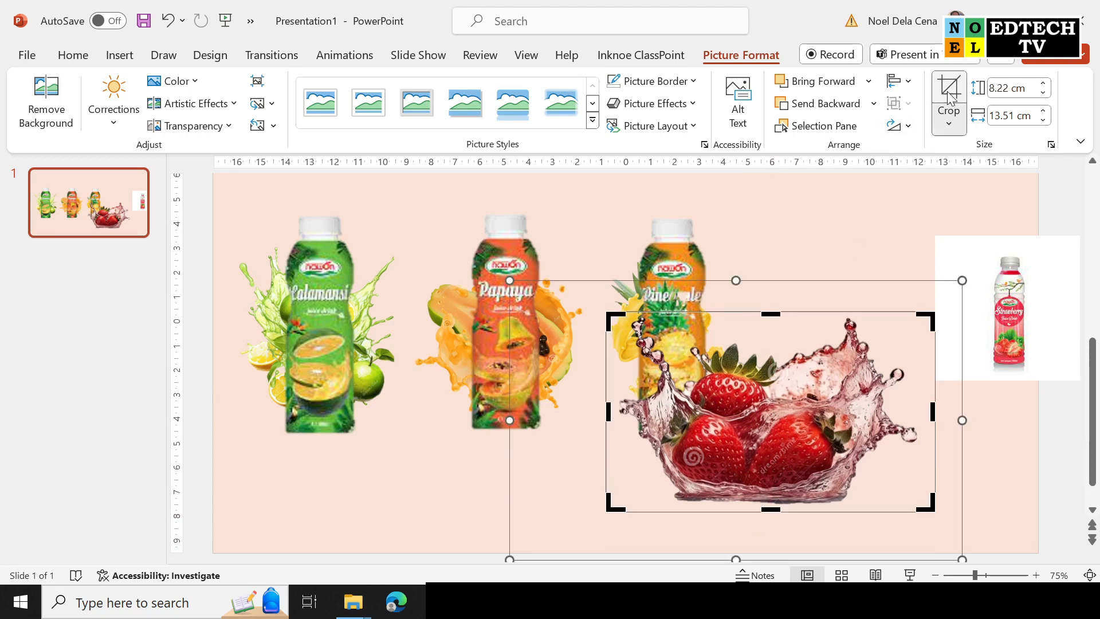
left_click(946, 109)
Shrink the splash to 5.97 × 9.82 cm and place it near the right edge beside Pineapple.
left_click_drag(777, 411, 886, 339)
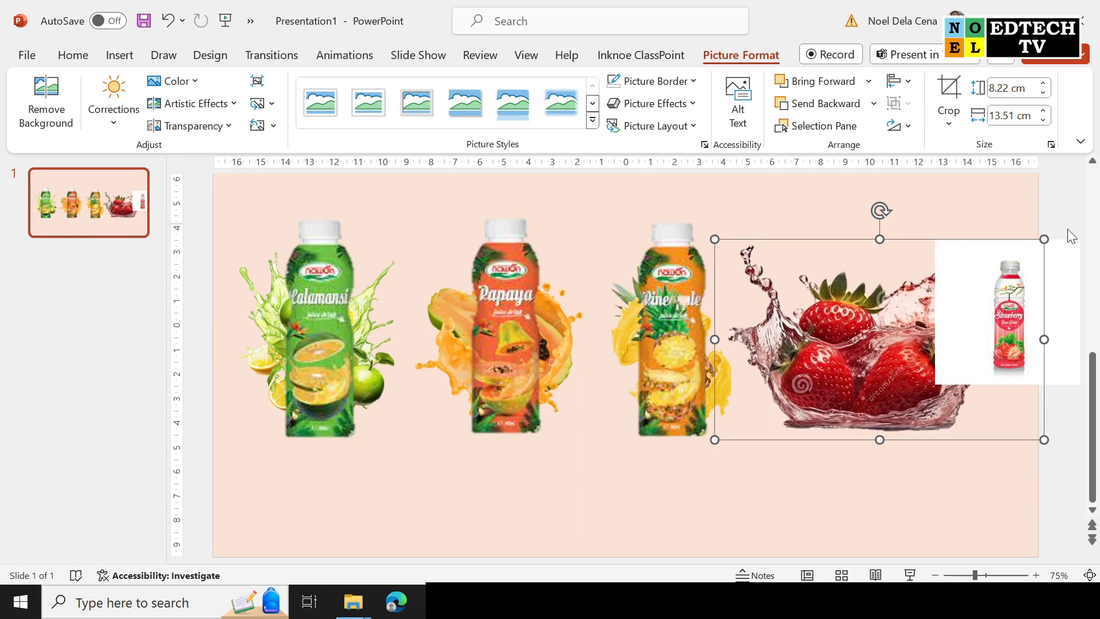
left_click_drag(1044, 239, 955, 294)
left_click_drag(879, 359, 941, 338)
left_click(1045, 298)
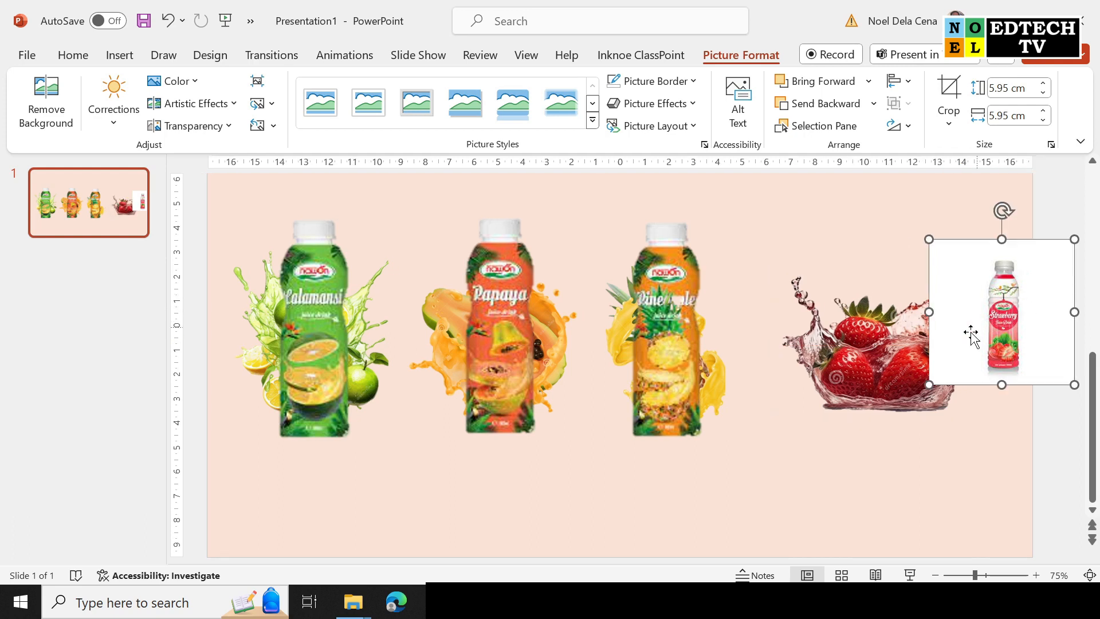
Remove the strawberry bottle's white background, marking the cap to keep.
left_click_drag(1001, 323, 875, 393)
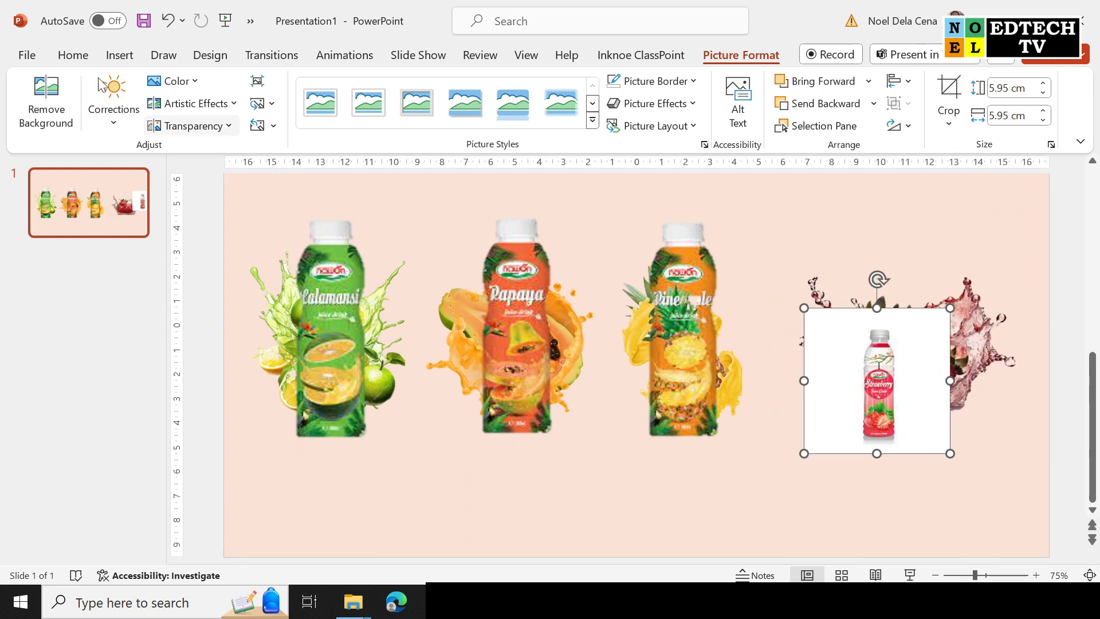
left_click(46, 103)
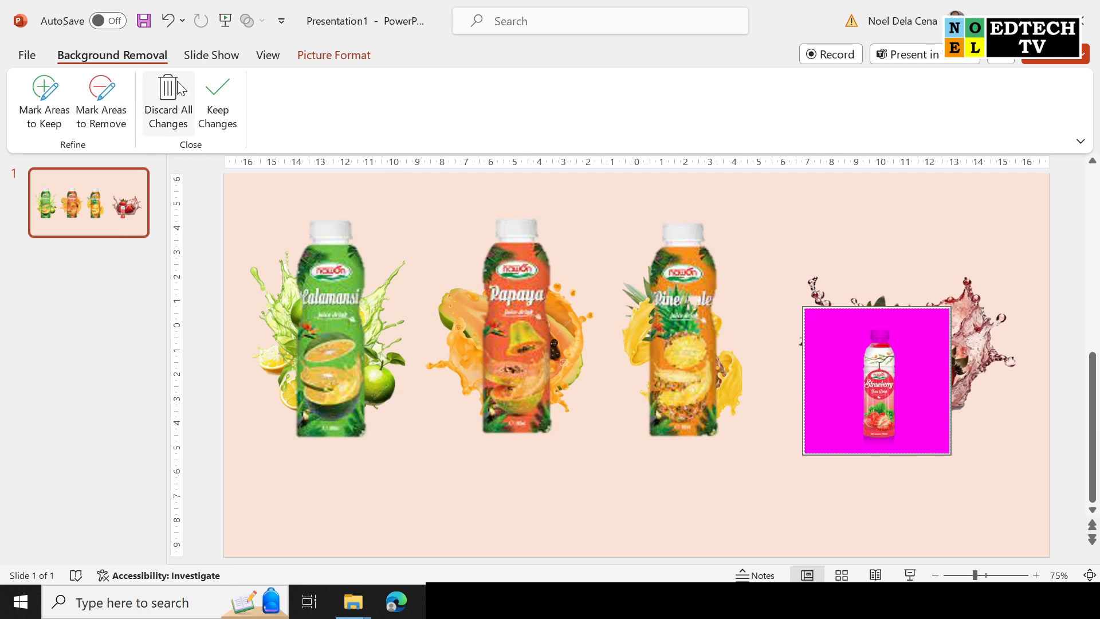
left_click(44, 99)
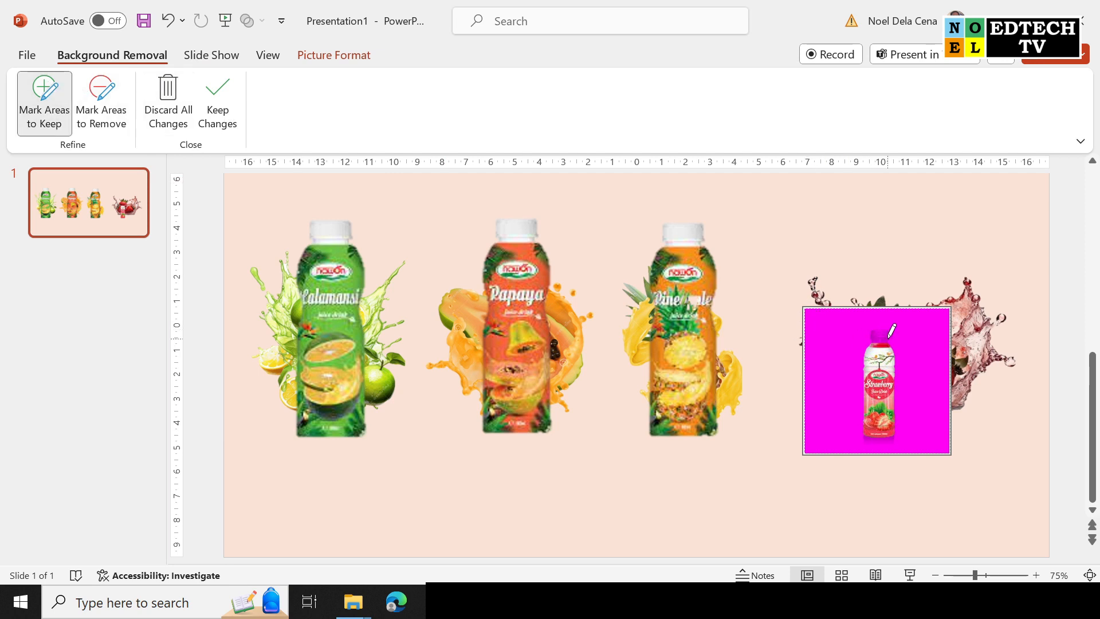
left_click_drag(884, 333, 866, 331)
left_click(217, 97)
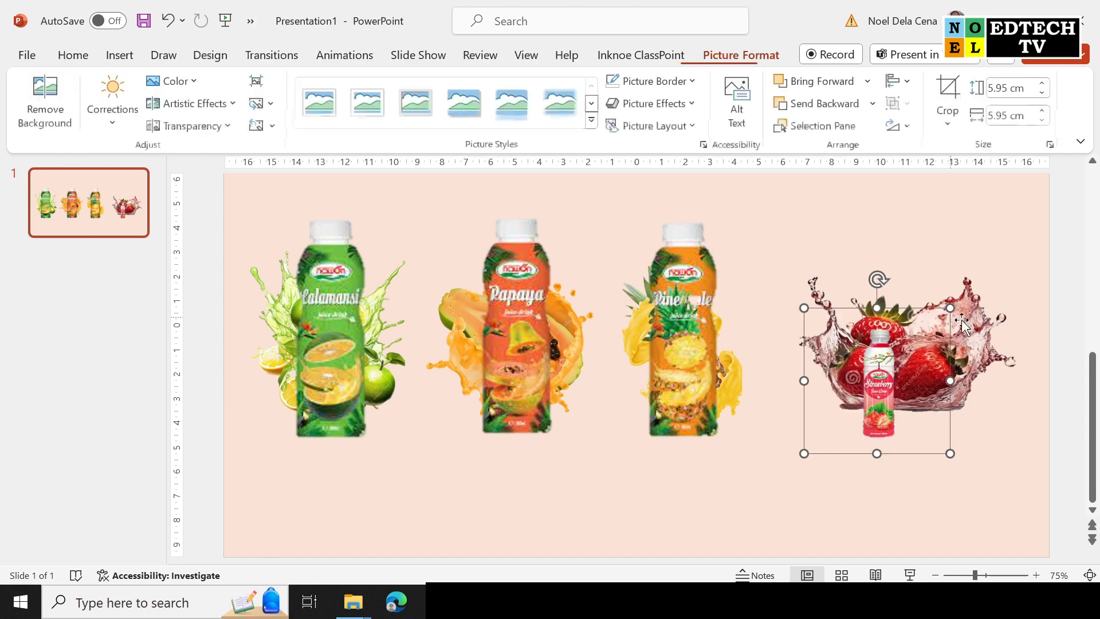
Crop the strawberry bottle narrow on the left, right and top.
left_click(949, 92)
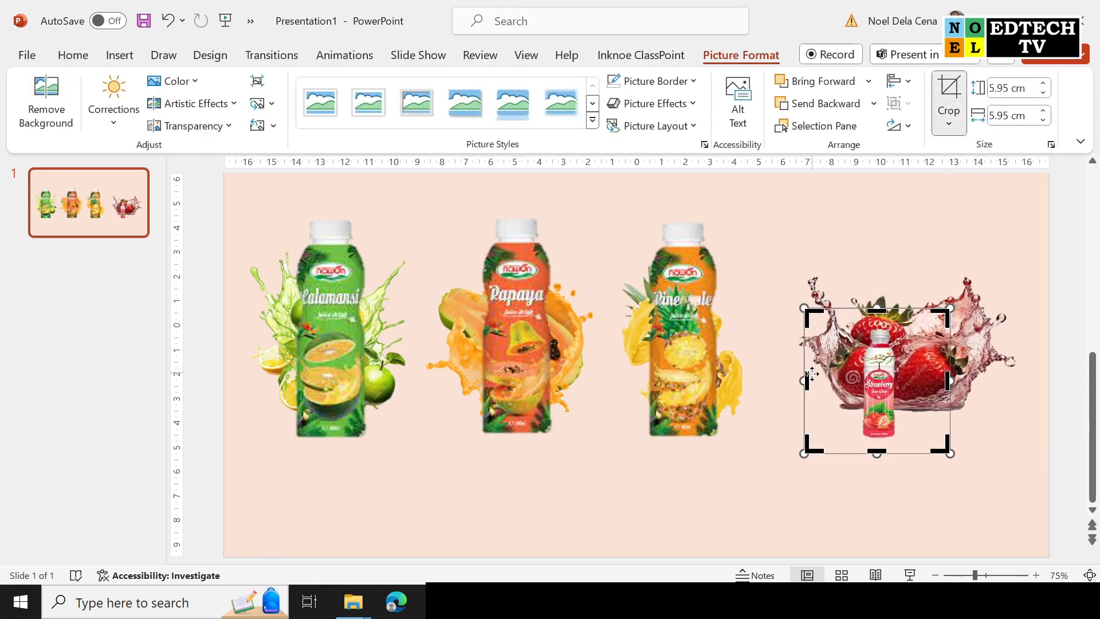
left_click_drag(809, 380, 852, 381)
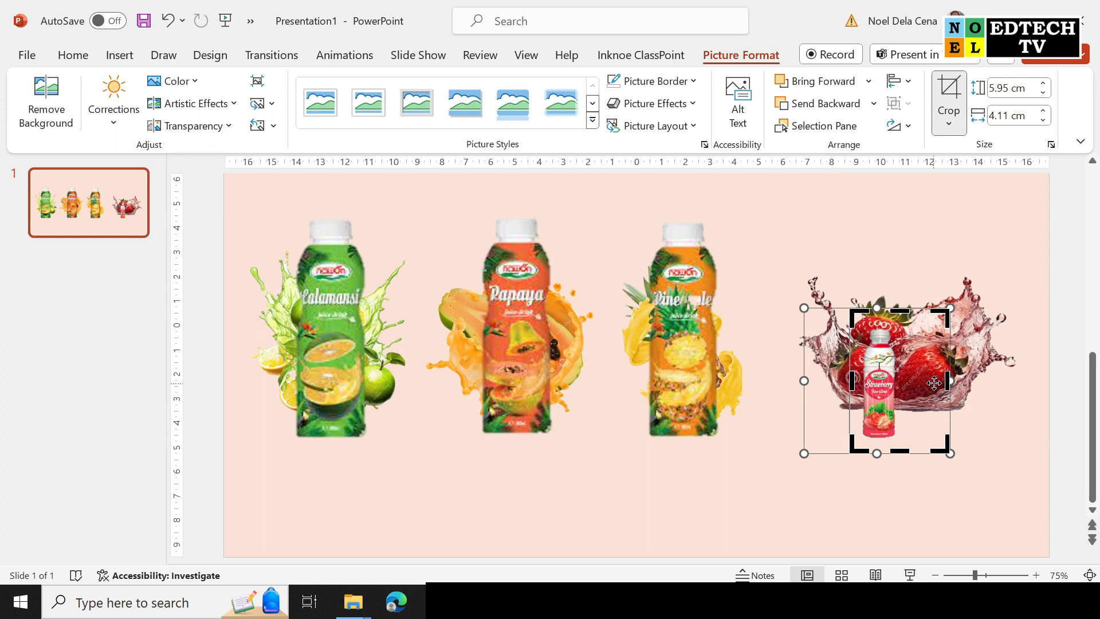
left_click_drag(948, 381, 910, 377)
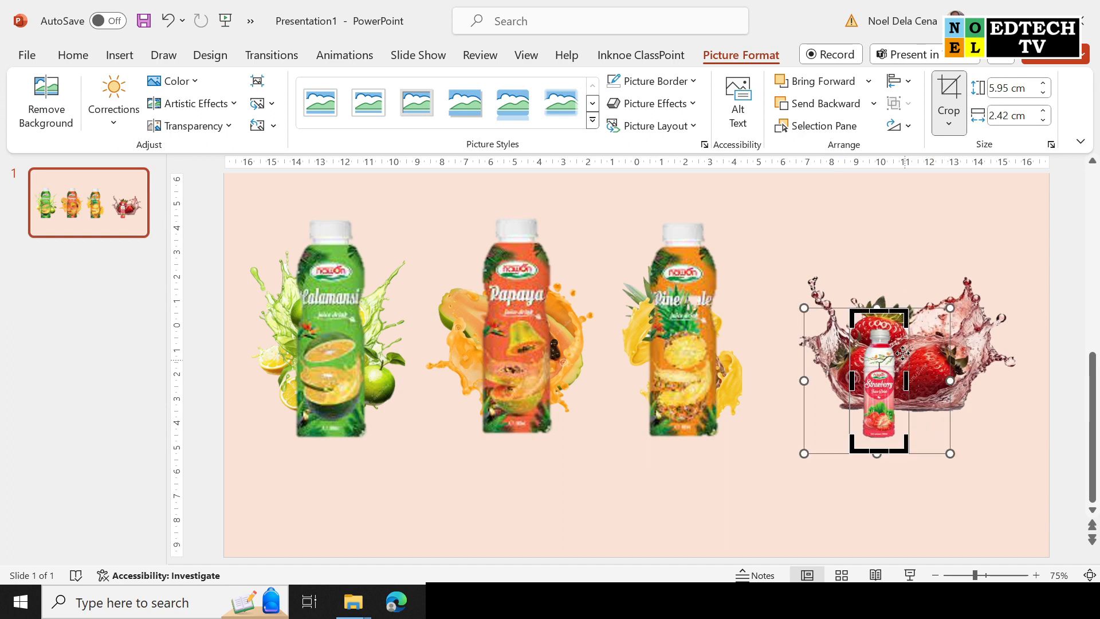
left_click_drag(879, 310, 878, 321)
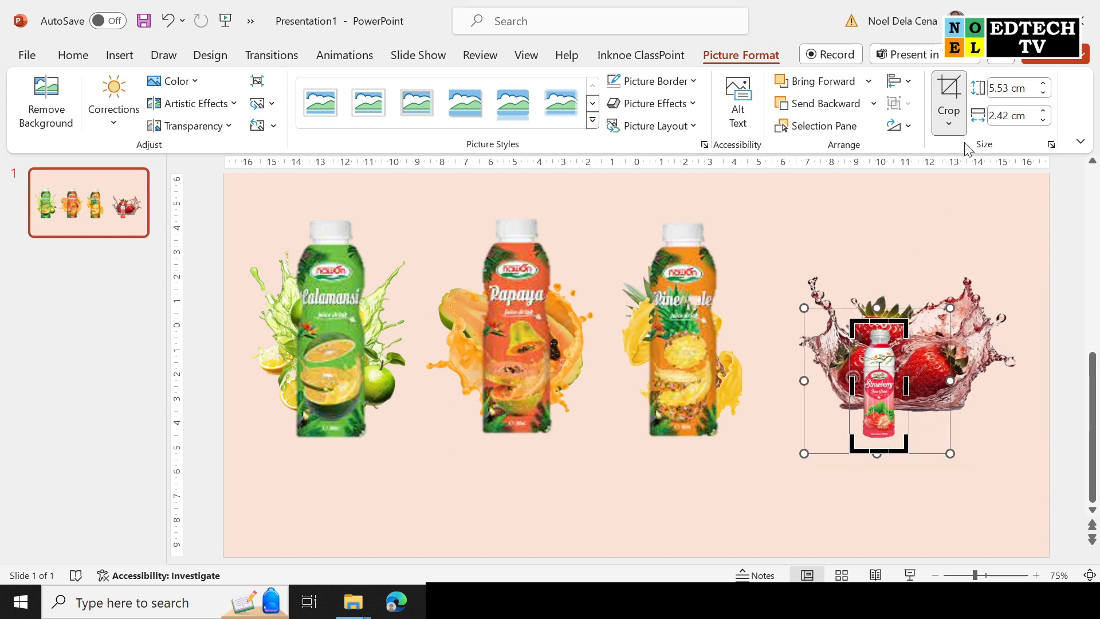
left_click(952, 97)
Enlarge the strawberry bottle to 10.94 cm tall and stand it over the strawberry splash.
left_click_drag(882, 369, 746, 376)
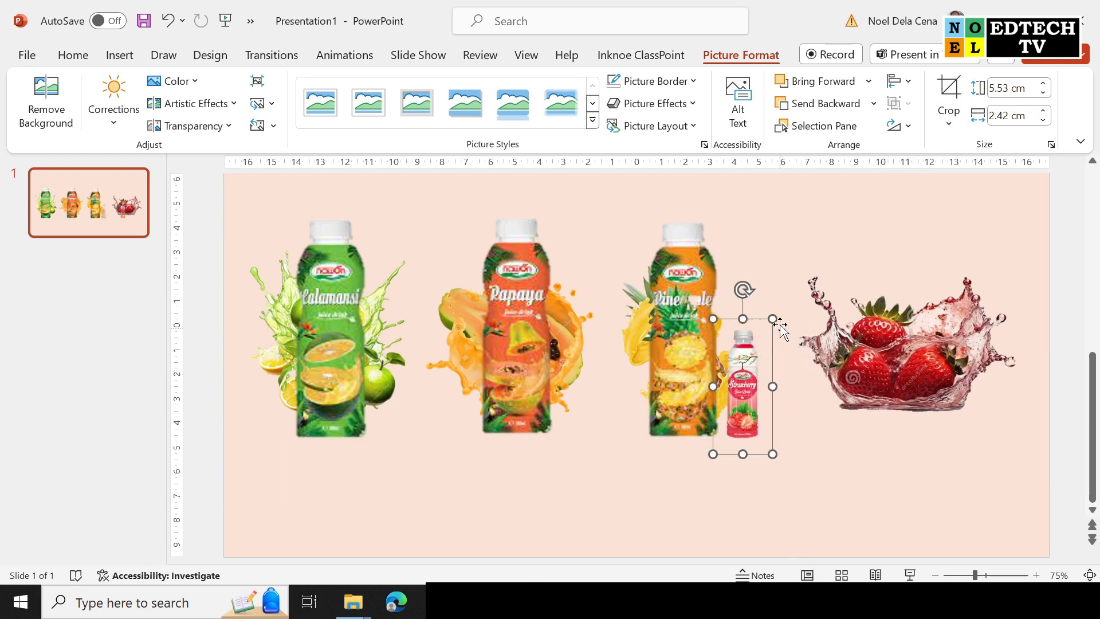
left_click_drag(775, 319, 825, 252)
left_click_drag(779, 290, 768, 290)
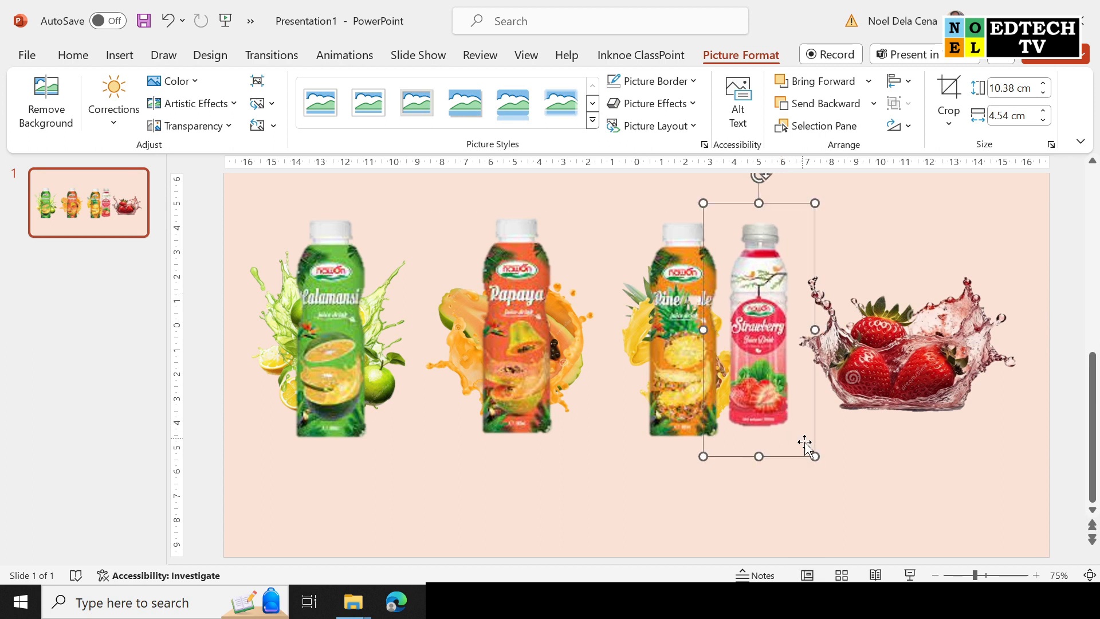
left_click_drag(815, 455, 820, 459)
left_click_drag(767, 332, 915, 335)
Group the strawberry bottle with its splash.
left_click(991, 321, "shift")
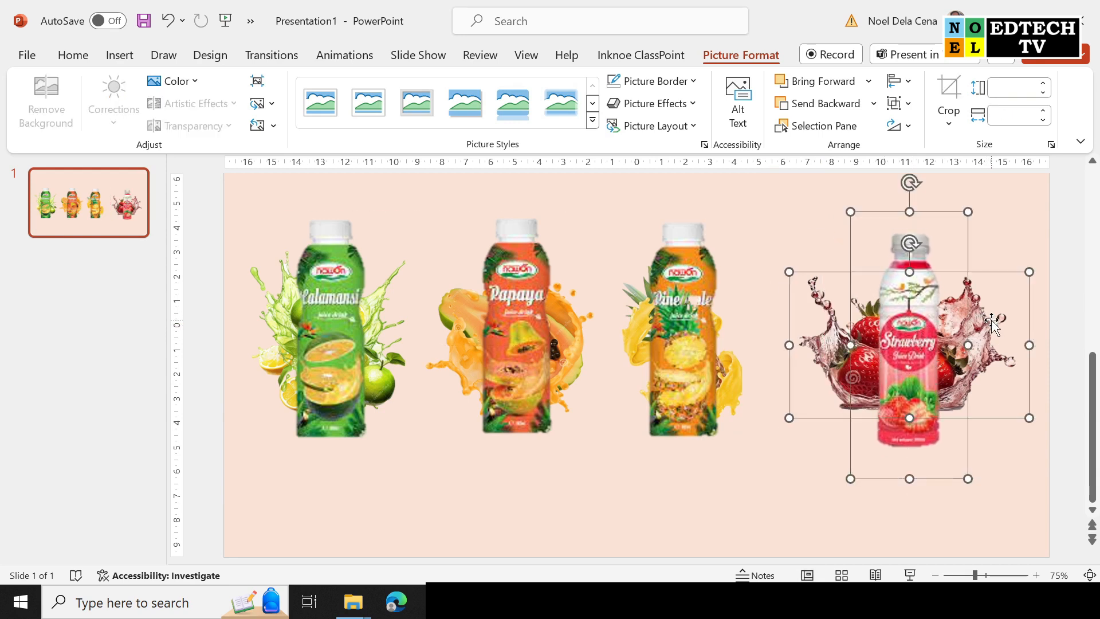
right_click(993, 324)
mouse_move(913, 337)
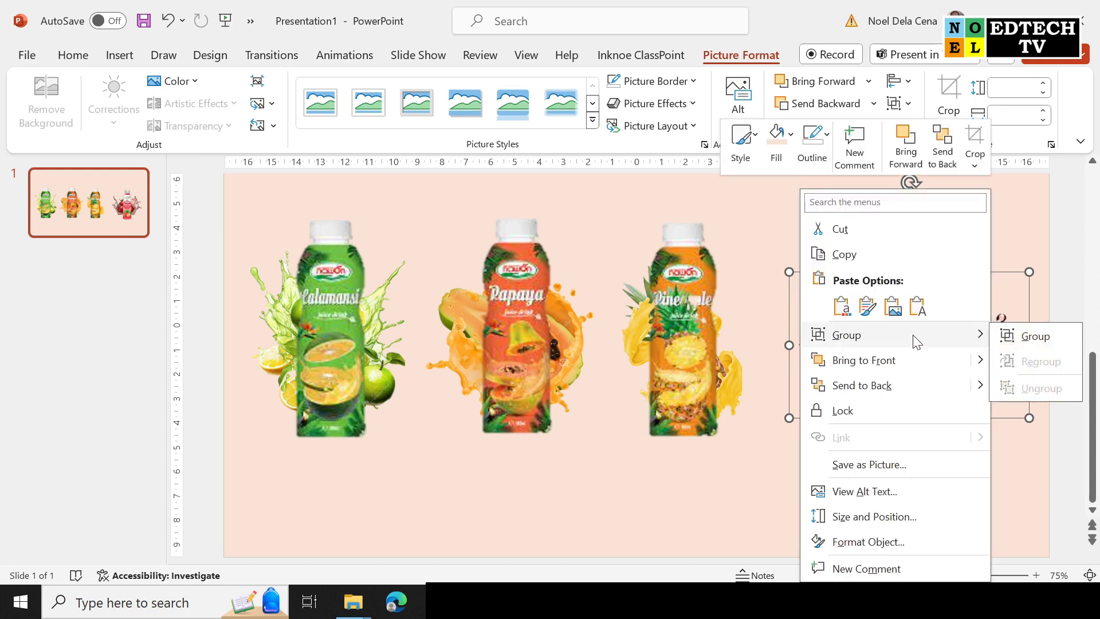
left_click(1008, 335)
Group the pineapple bottle with its splash and nudge the group right.
left_click(720, 267)
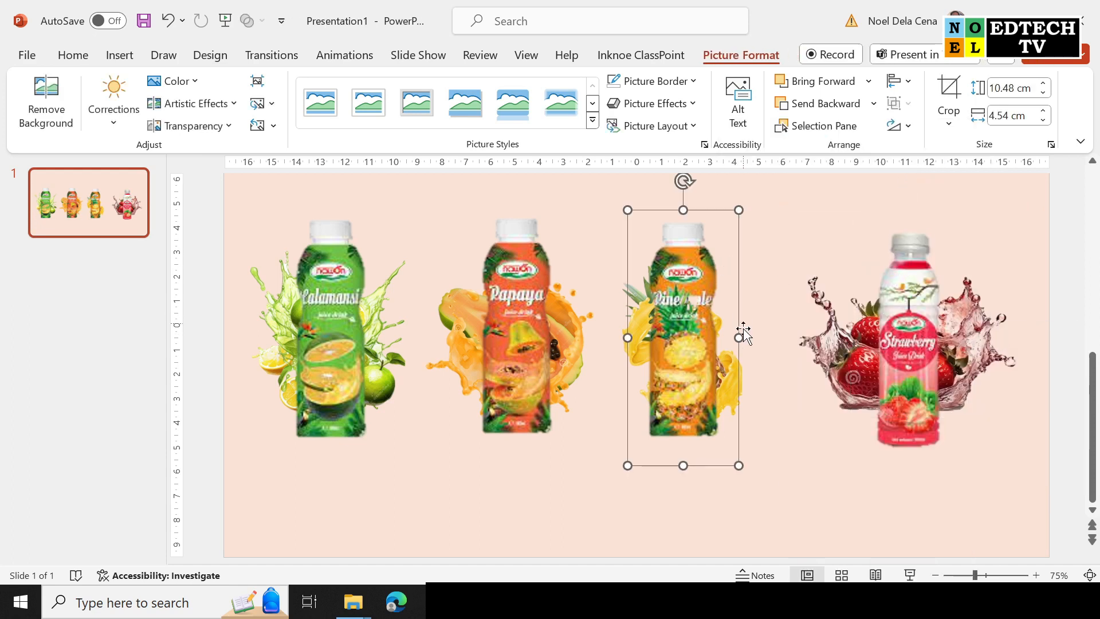
left_click(617, 294, "shift")
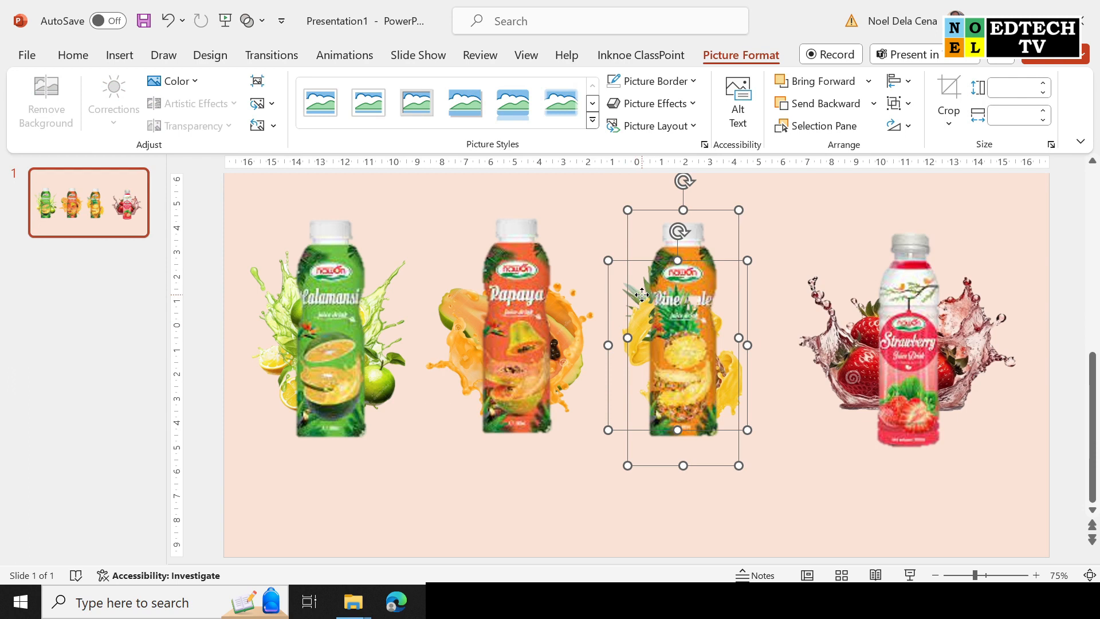
right_click(643, 296)
mouse_move(730, 341)
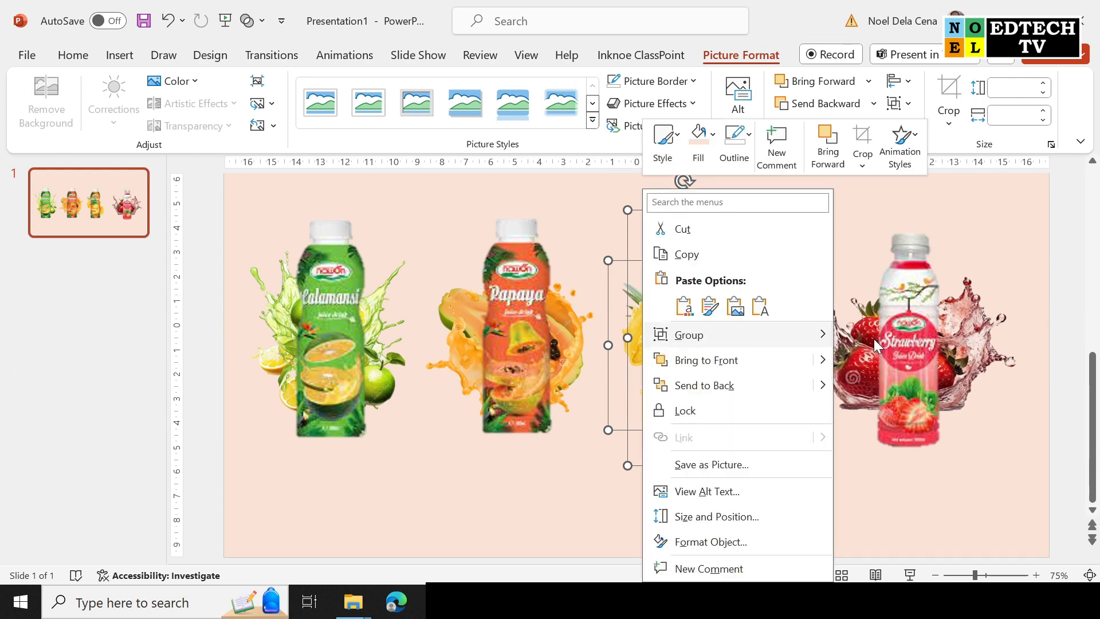
left_click(875, 339)
left_click_drag(714, 314, 718, 315)
Group the Papaya bottle with its splash and nudge it slightly right.
left_click(497, 314)
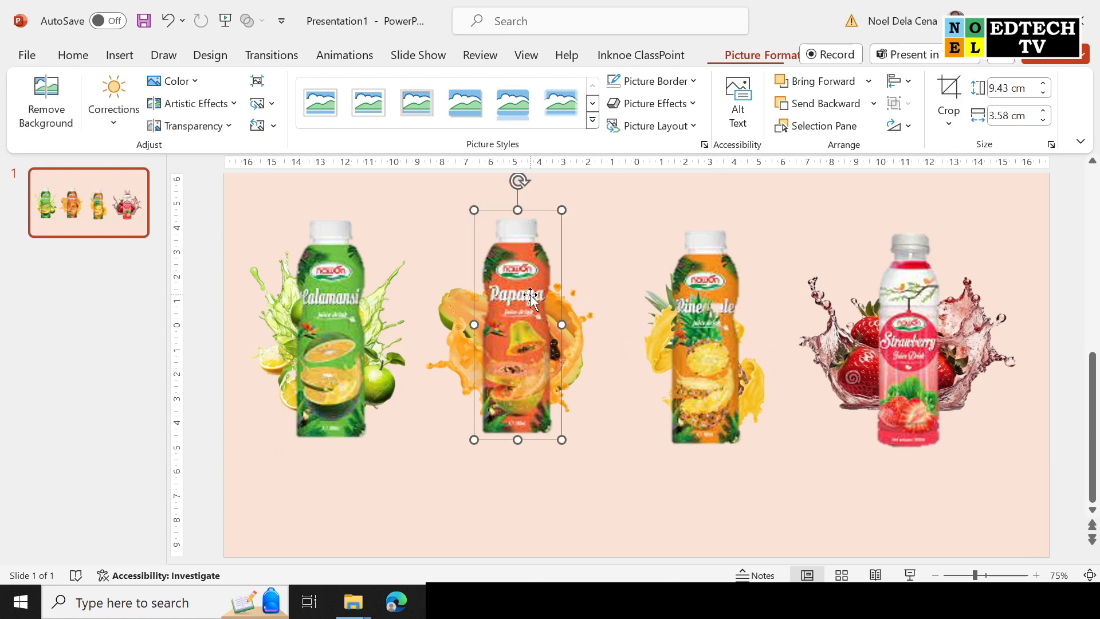
left_click(456, 309, "shift")
right_click(455, 310)
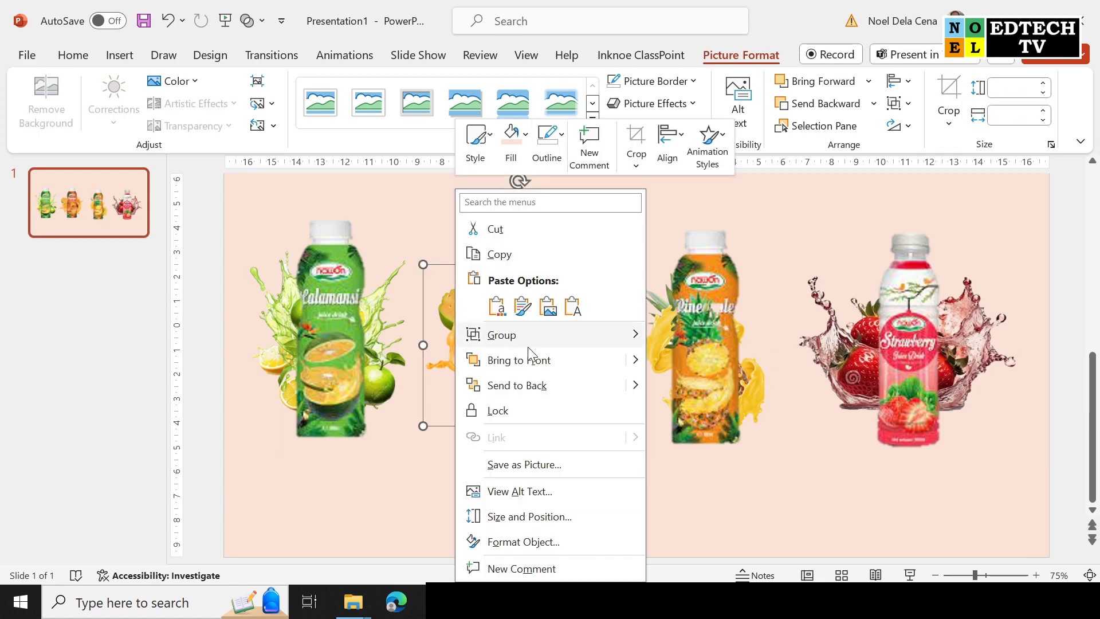
mouse_move(541, 339)
left_click(665, 343)
left_click_drag(570, 339, 576, 341)
Even out the spacing by nudging the pineapple and strawberry groups into line.
left_click_drag(741, 346, 743, 341)
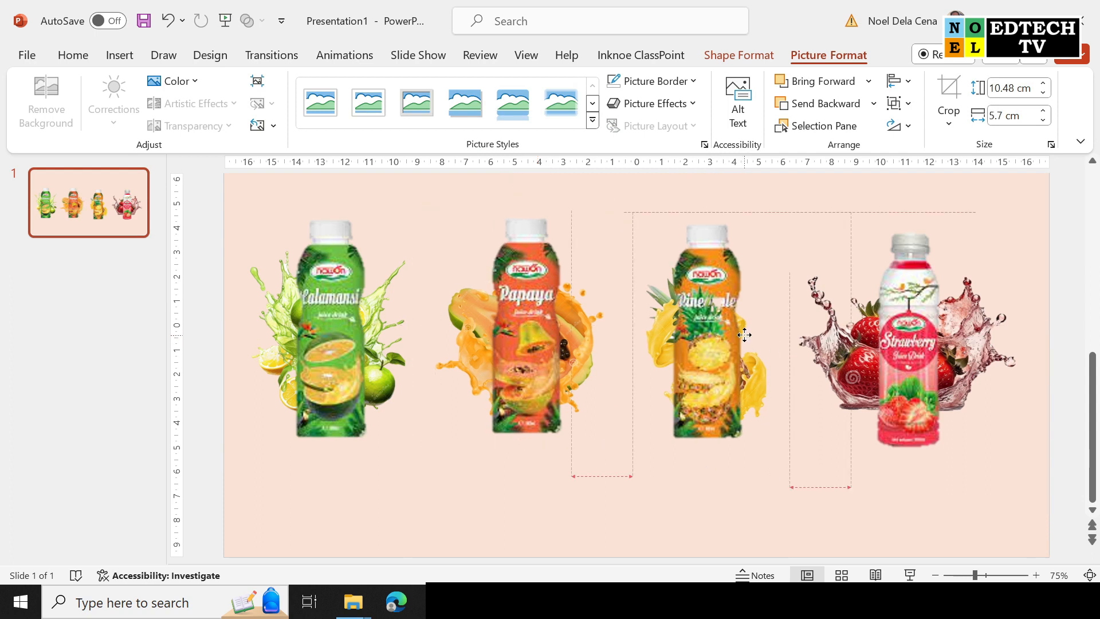
left_click(898, 338)
left_click_drag(898, 338, 898, 330)
left_click(1070, 307)
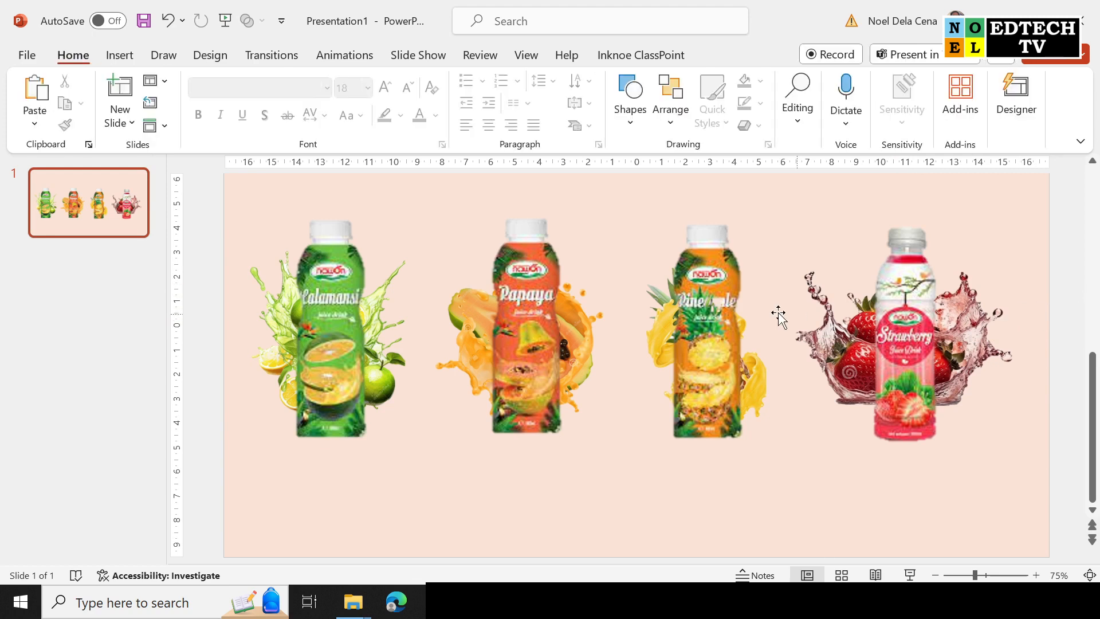
Duplicate slide 1 as slide 2 and switch to the copy.
right_click(114, 211)
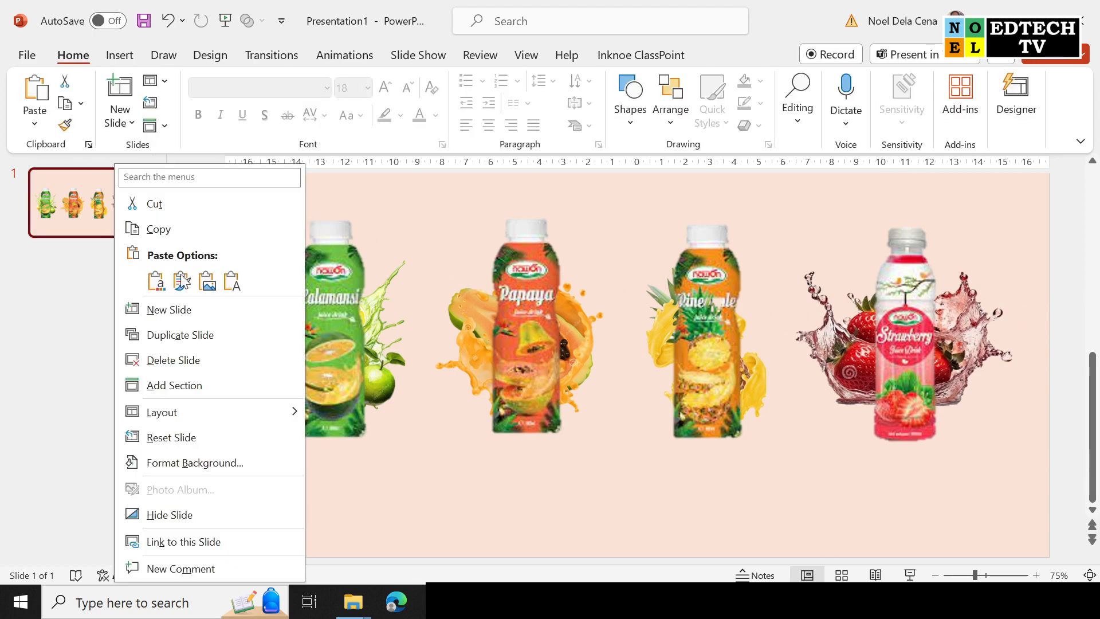
left_click(228, 340)
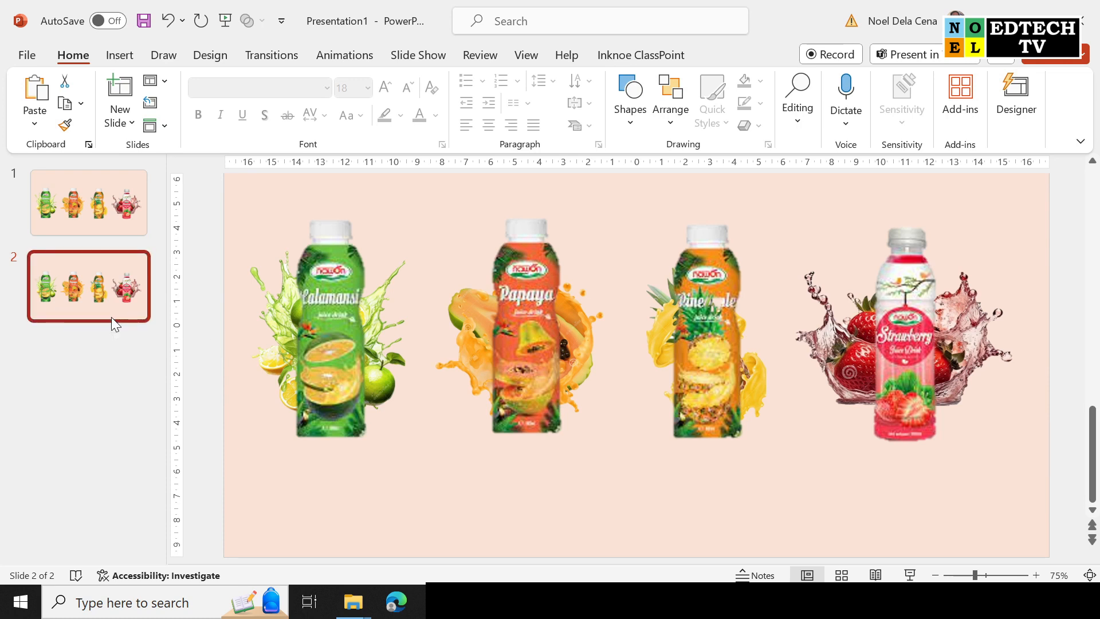
left_click(128, 218)
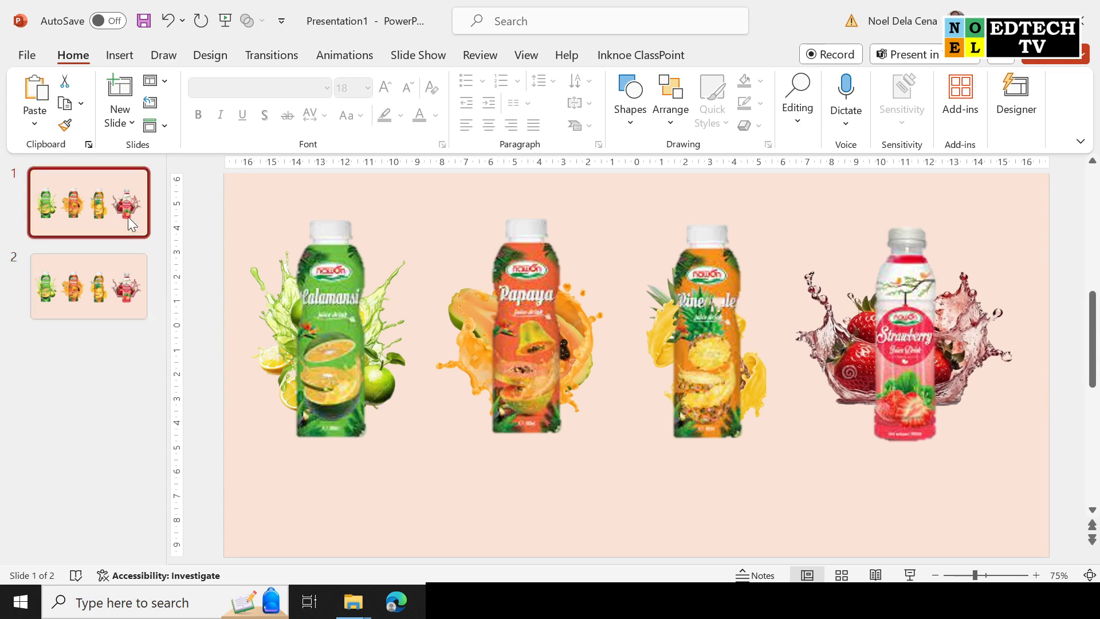
left_click(127, 288)
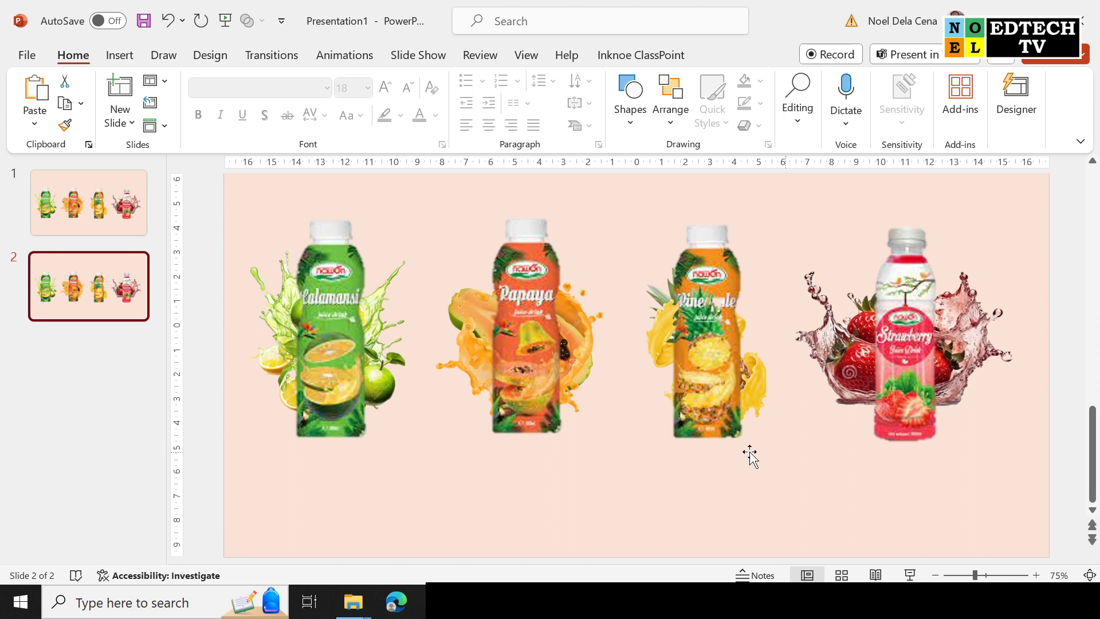
left_click(379, 345)
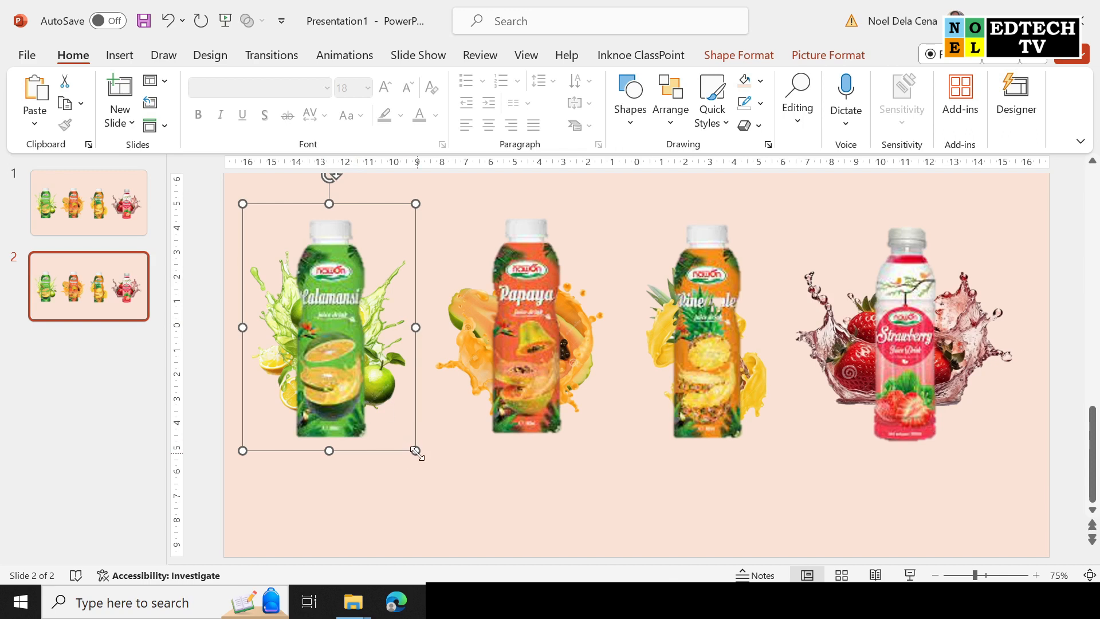
Enlarge the Calamansi bottle on slide 2 by its corner and shift it slightly left.
left_click_drag(417, 453, 474, 536)
left_click_drag(414, 442, 408, 442)
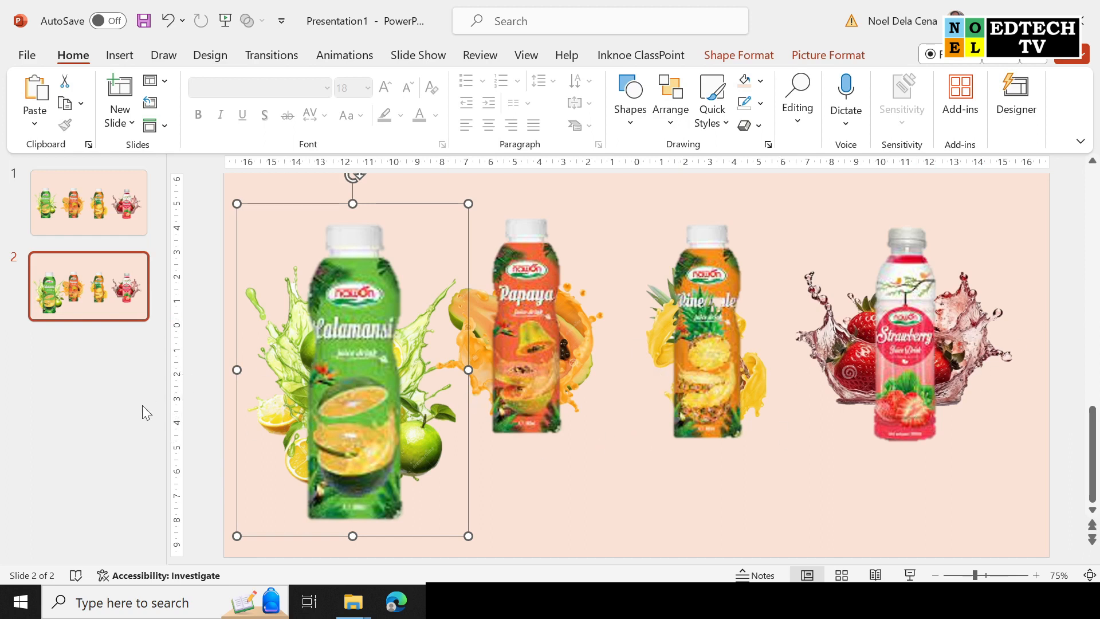
left_click(103, 370)
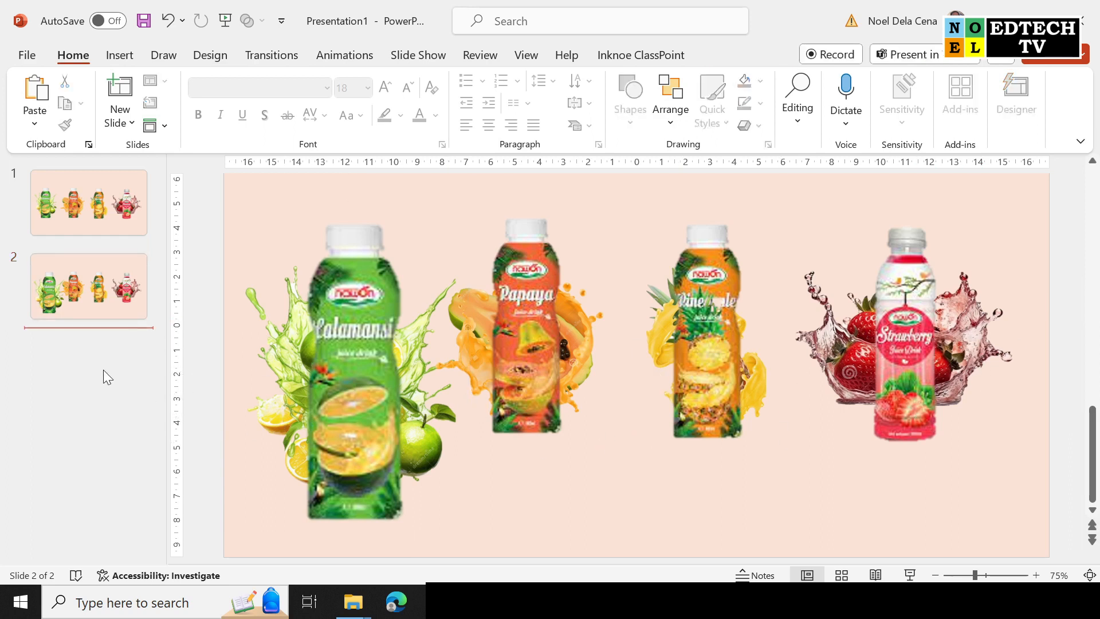
Duplicate slide 1 into slides 3, 4 and 5, placed after the Calamansi slide.
left_click(110, 209)
right_click(109, 209)
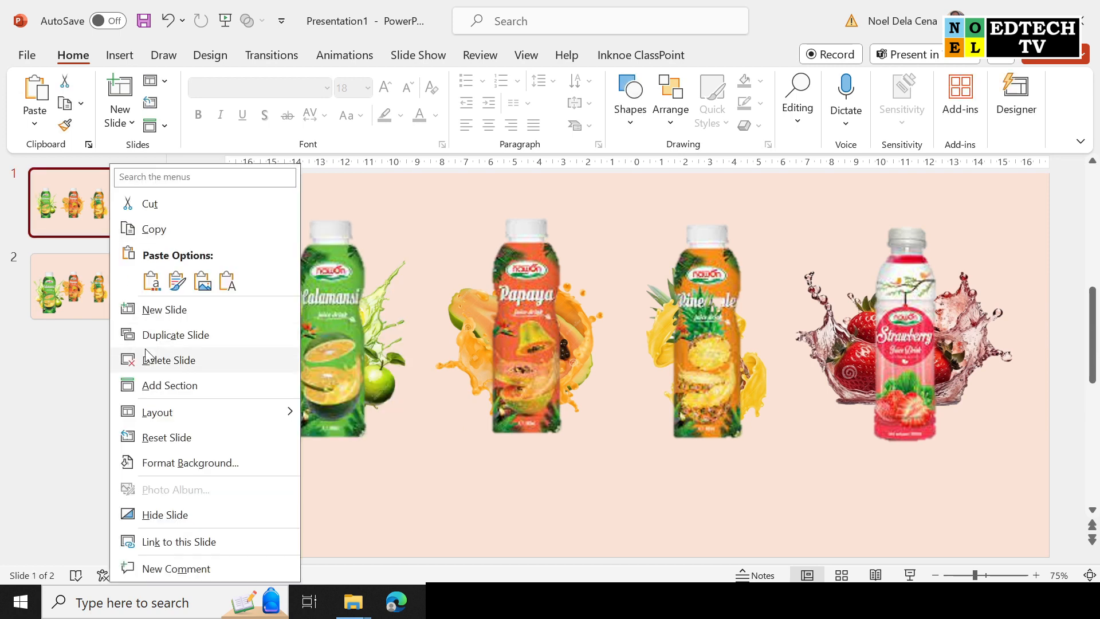
left_click(170, 336)
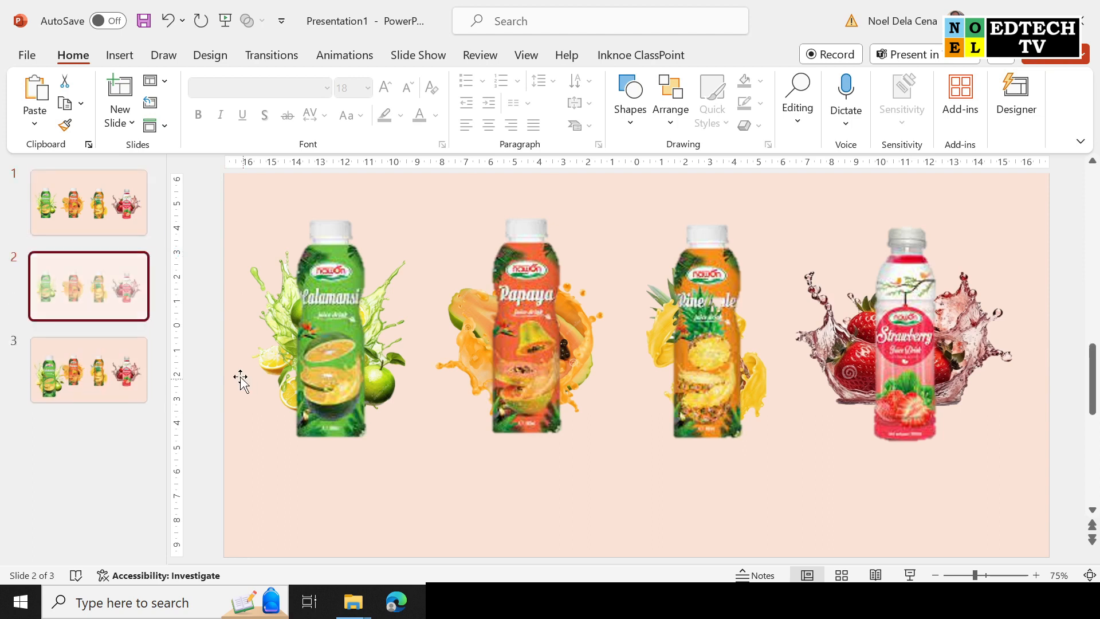
left_click_drag(117, 327, 121, 379)
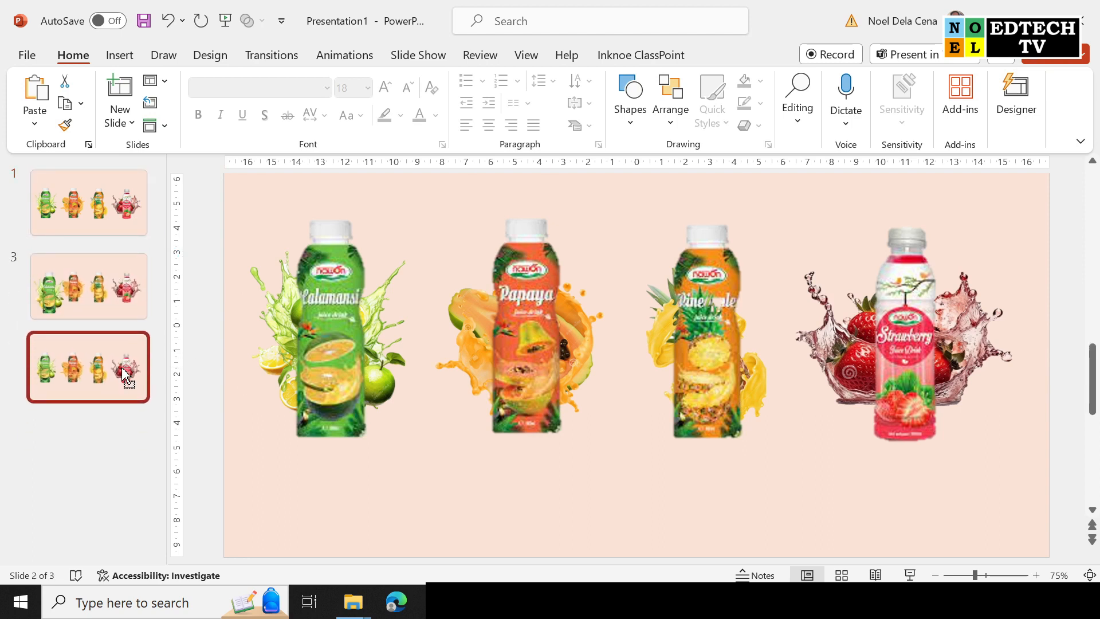
right_click(122, 380)
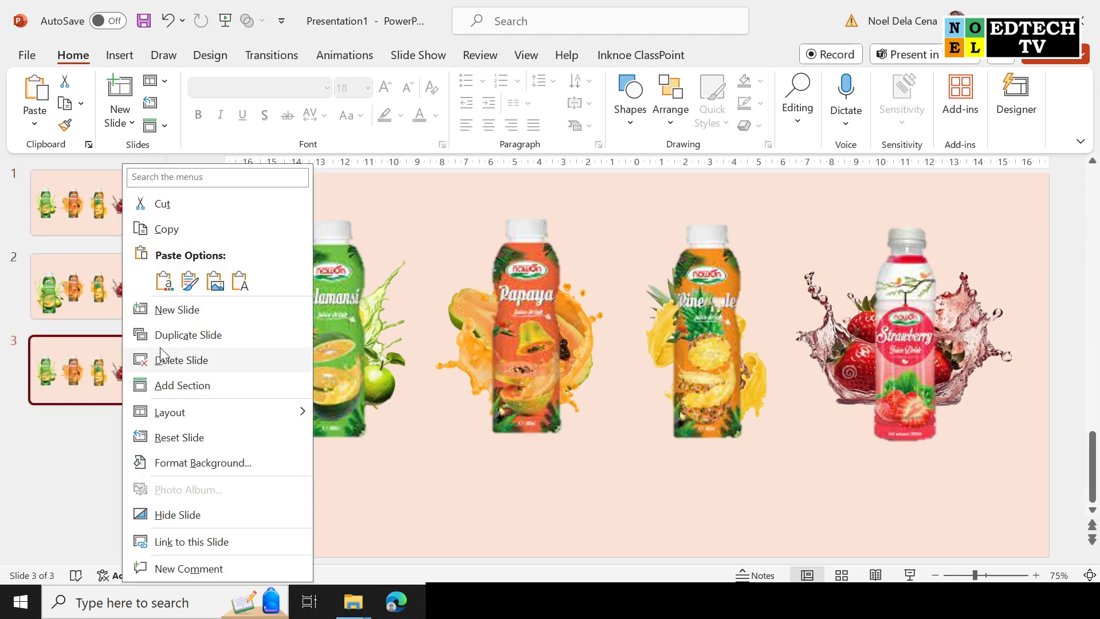
left_click(172, 336)
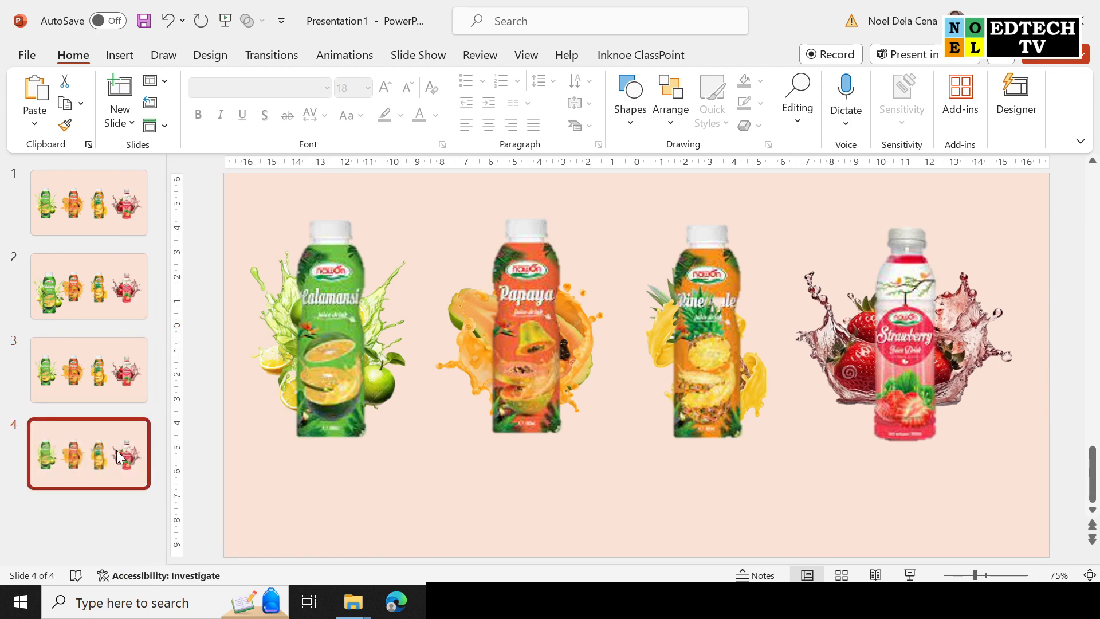
right_click(117, 451)
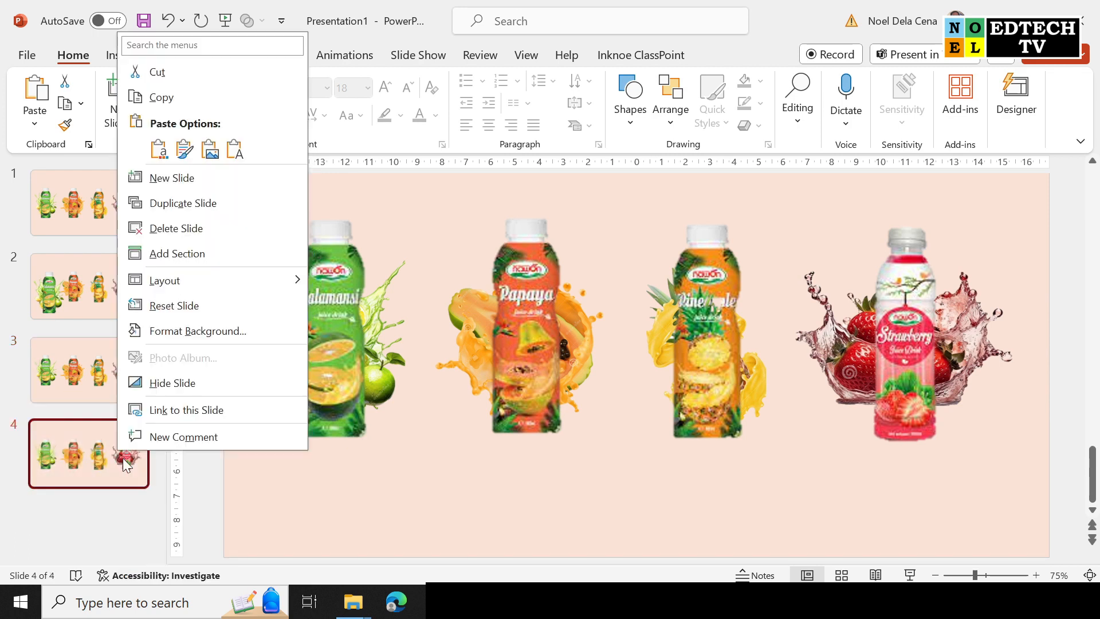
left_click(215, 204)
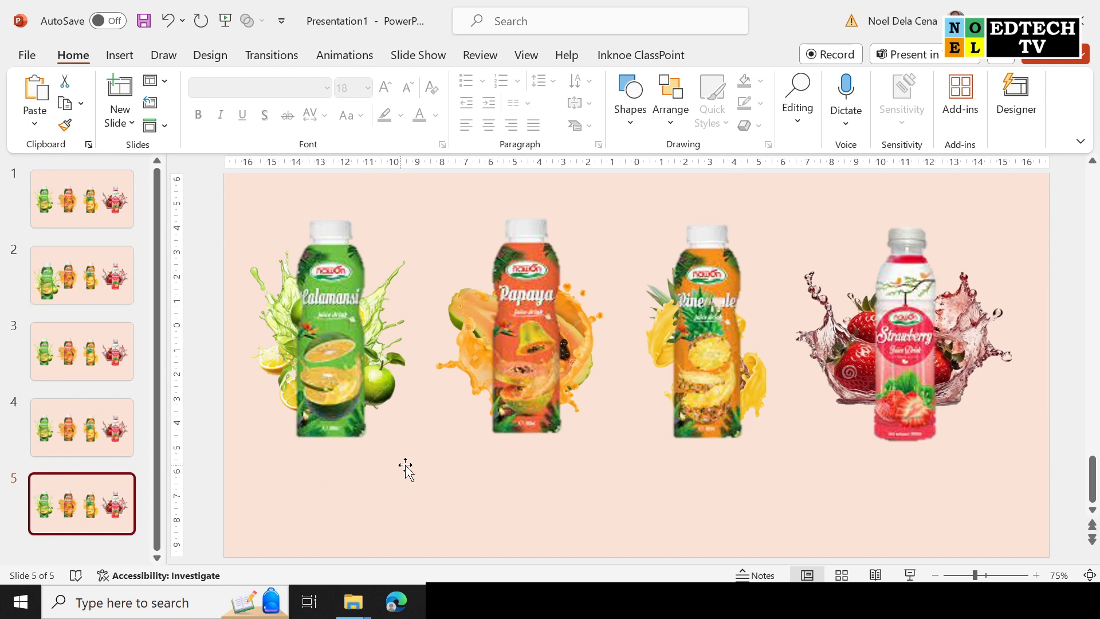
left_click(59, 285)
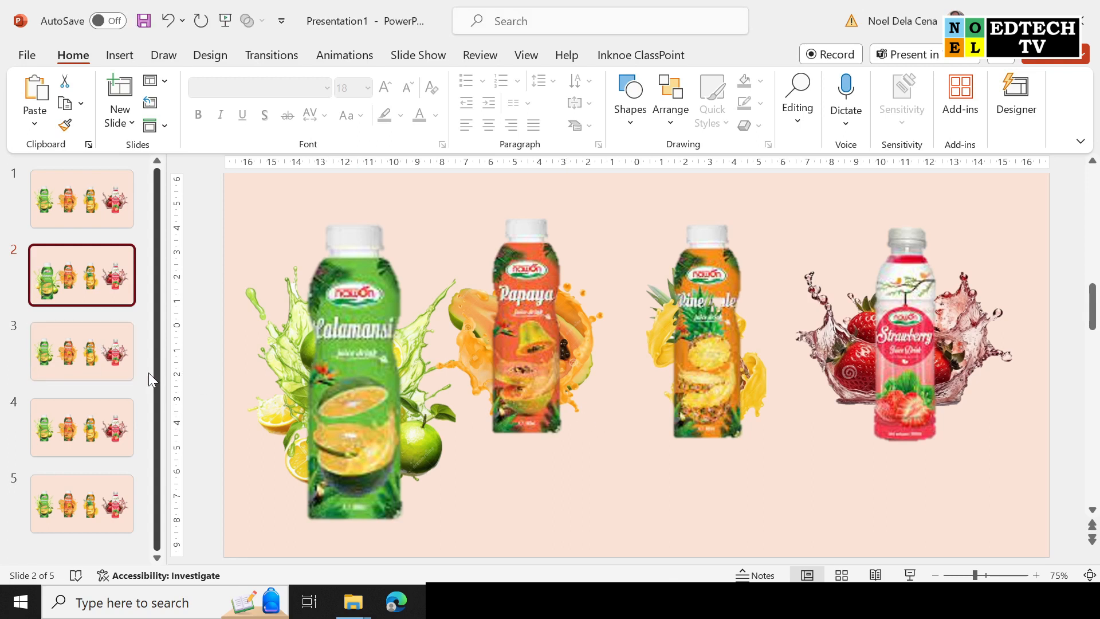
Enlarge the Papaya bottle on slide 3 and shift it slightly left.
left_click(101, 366)
left_click(519, 351)
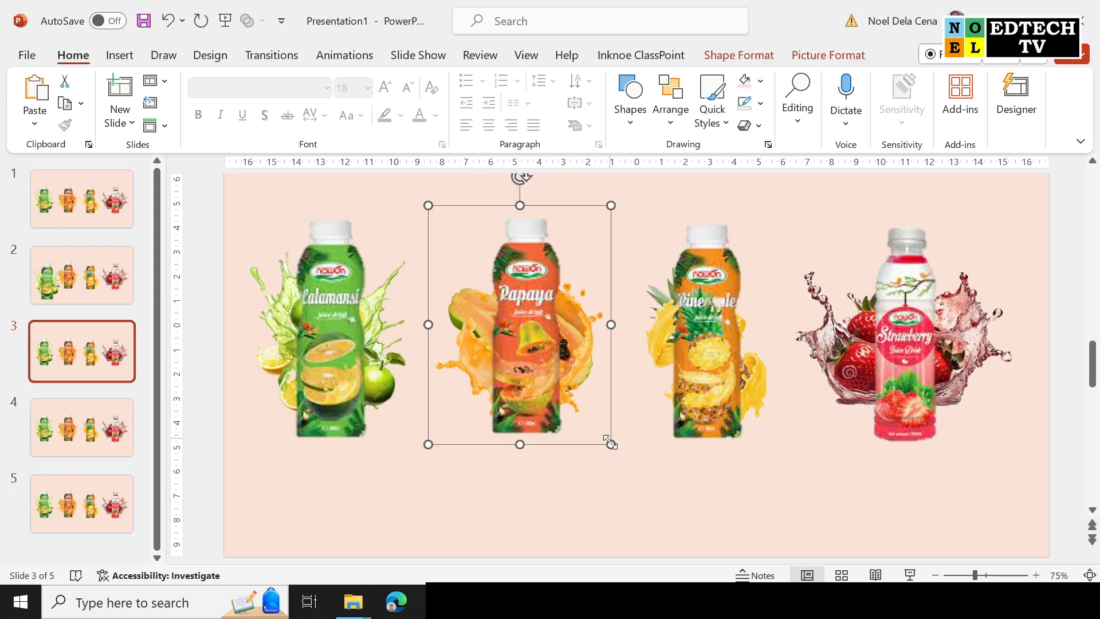
left_click_drag(612, 449, 647, 516)
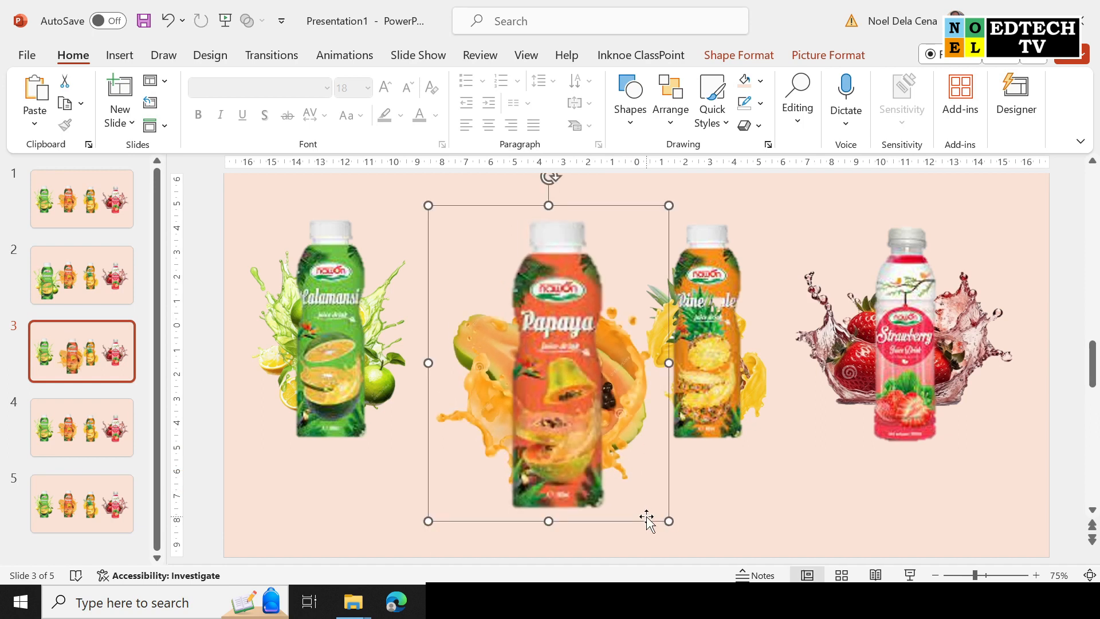
left_click_drag(581, 430, 556, 431)
Nudge the Calamansi bottle on slide 2 slightly left and up.
left_click(112, 270)
left_click(423, 376)
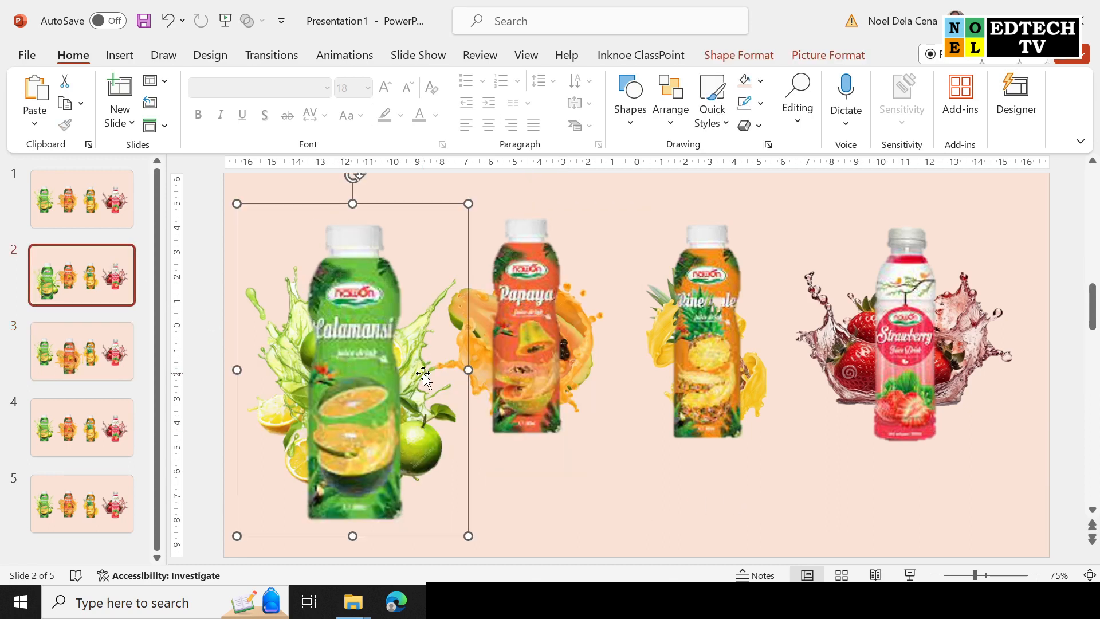
left_click_drag(411, 376, 396, 373)
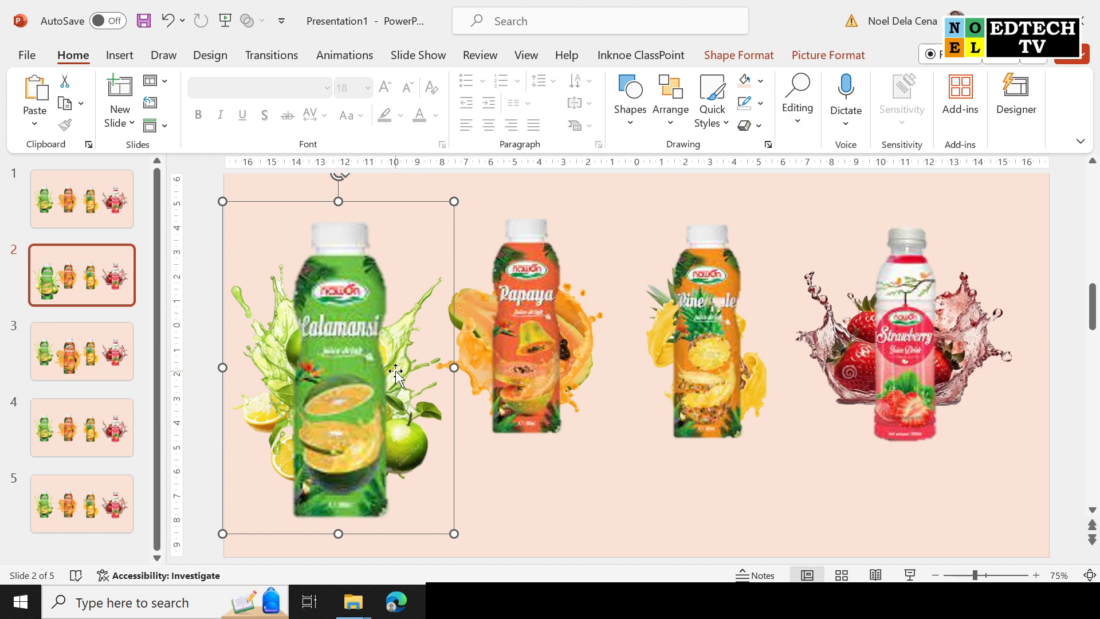
Enlarge the Pineapple bottle on slide 4 and move it left.
left_click(71, 429)
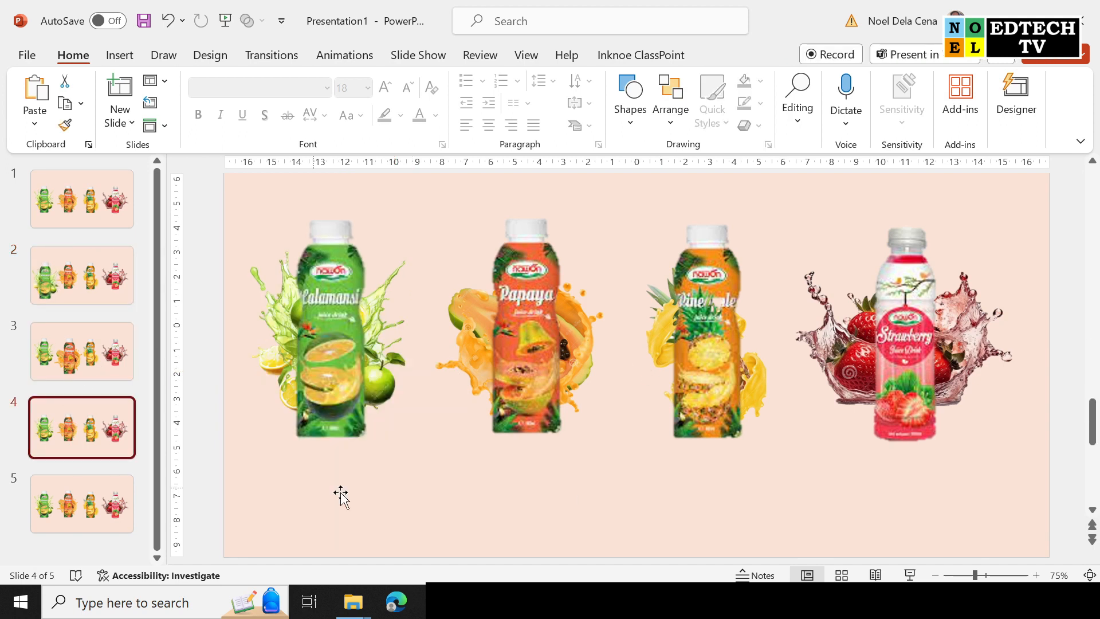
left_click(749, 393)
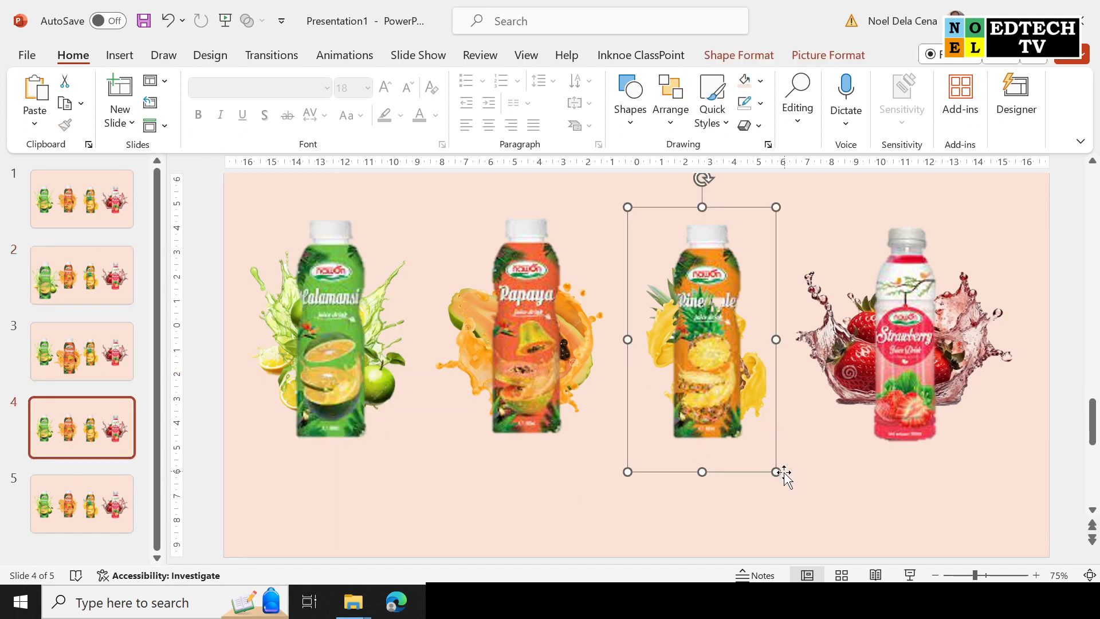
left_click_drag(817, 521, 822, 523)
left_click_drag(786, 455, 757, 448)
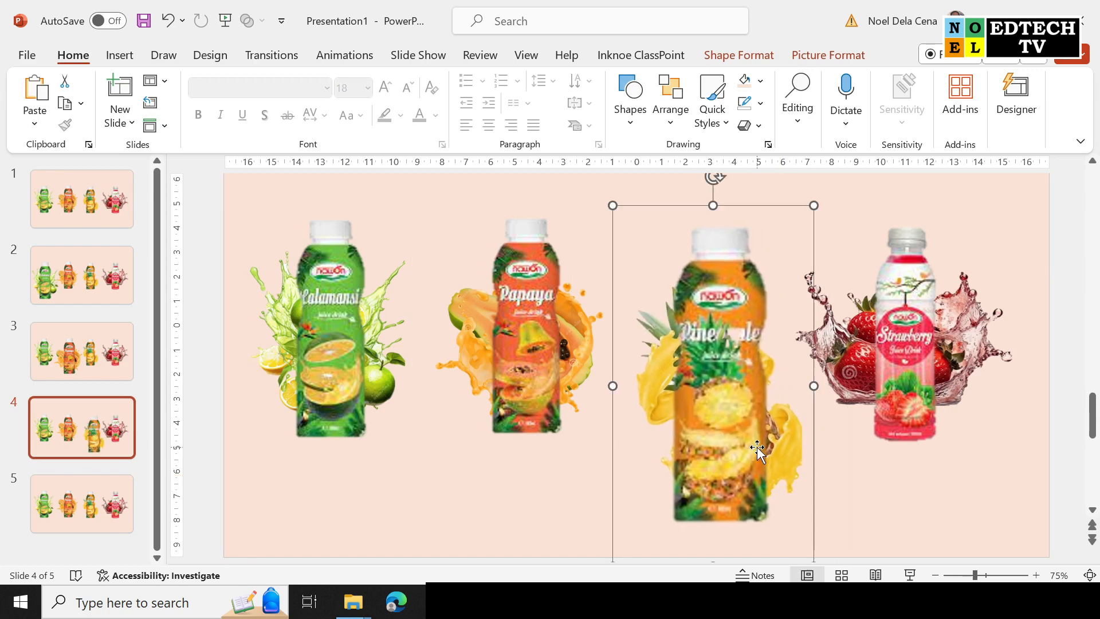
Enlarge the Strawberry bottle on slide 5, move it left, then compare slides 1 and 2.
left_click(98, 507)
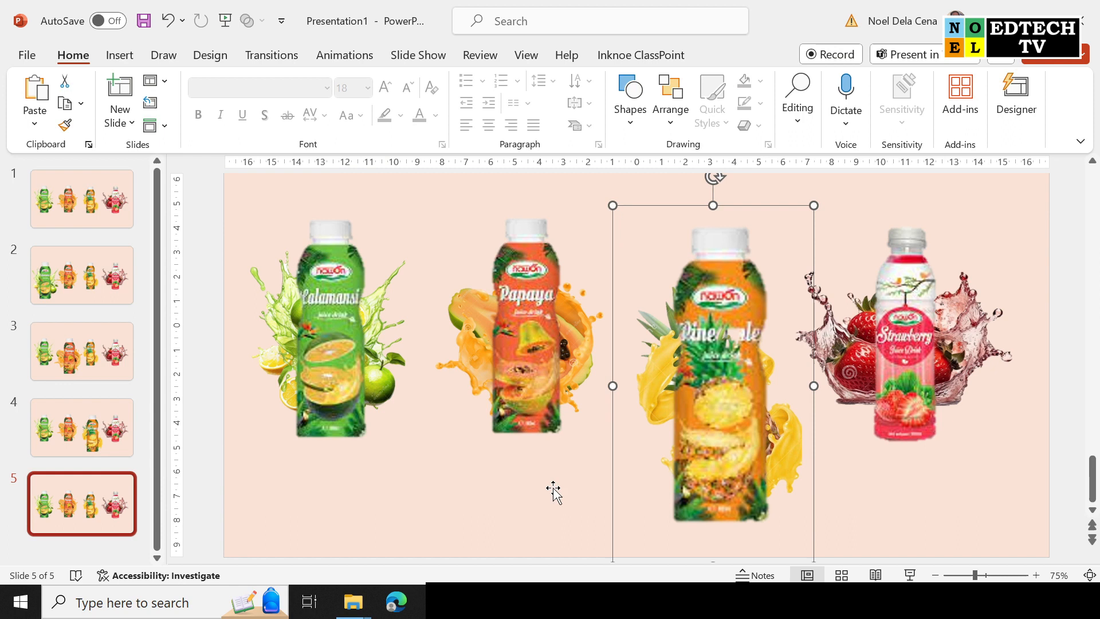
left_click(973, 457)
left_click_drag(1020, 481, 1076, 550)
left_click_drag(994, 441, 974, 441)
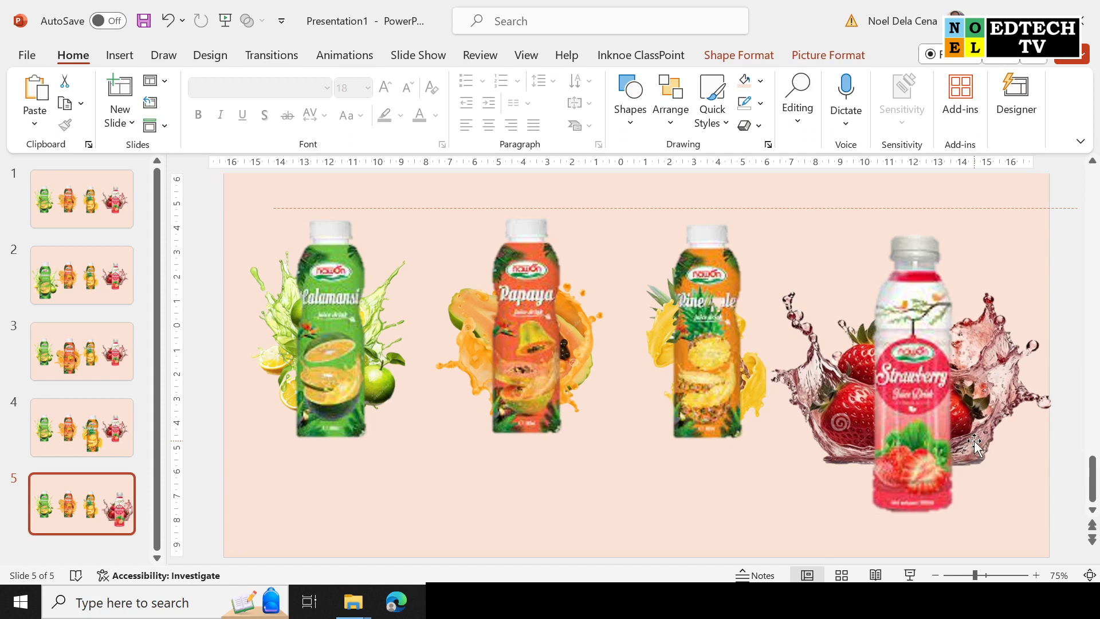
left_click_drag(756, 558, 753, 562)
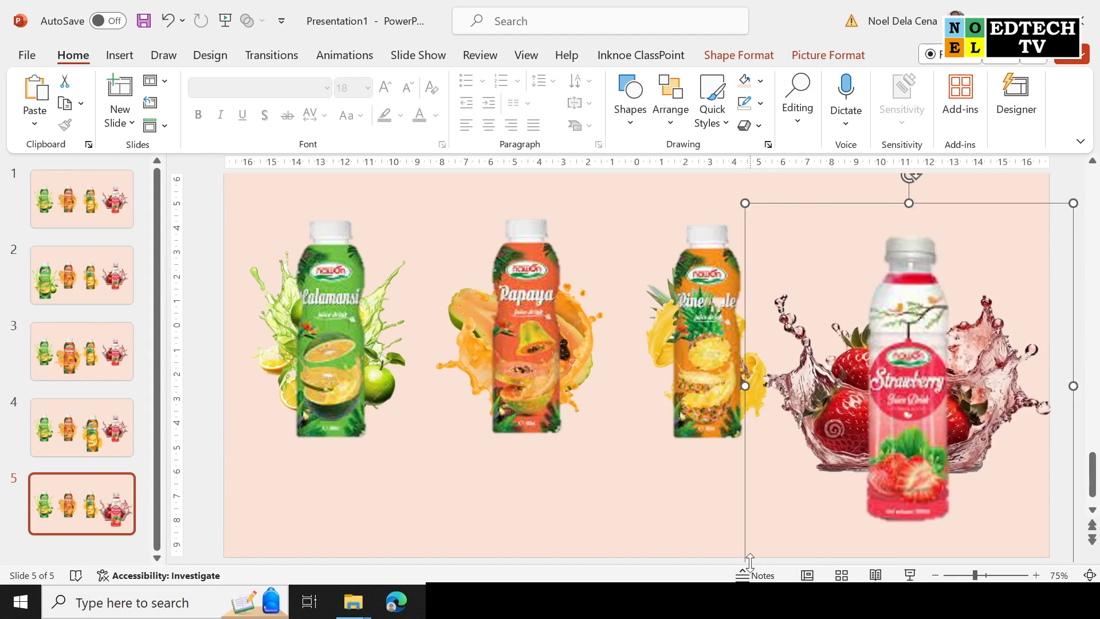
left_click(565, 511)
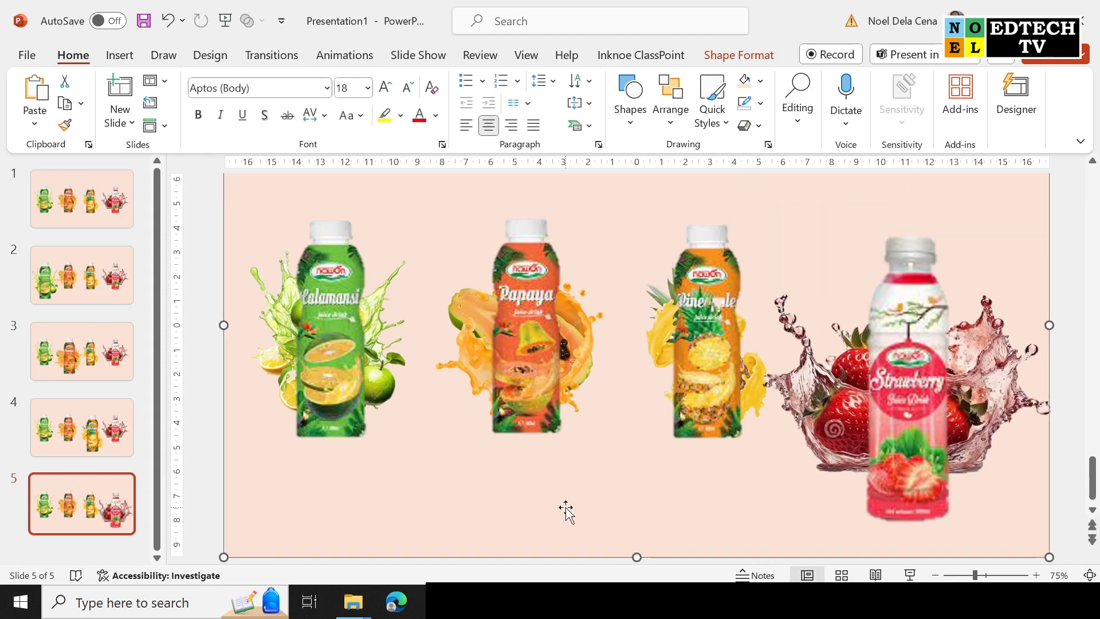
left_click(80, 188)
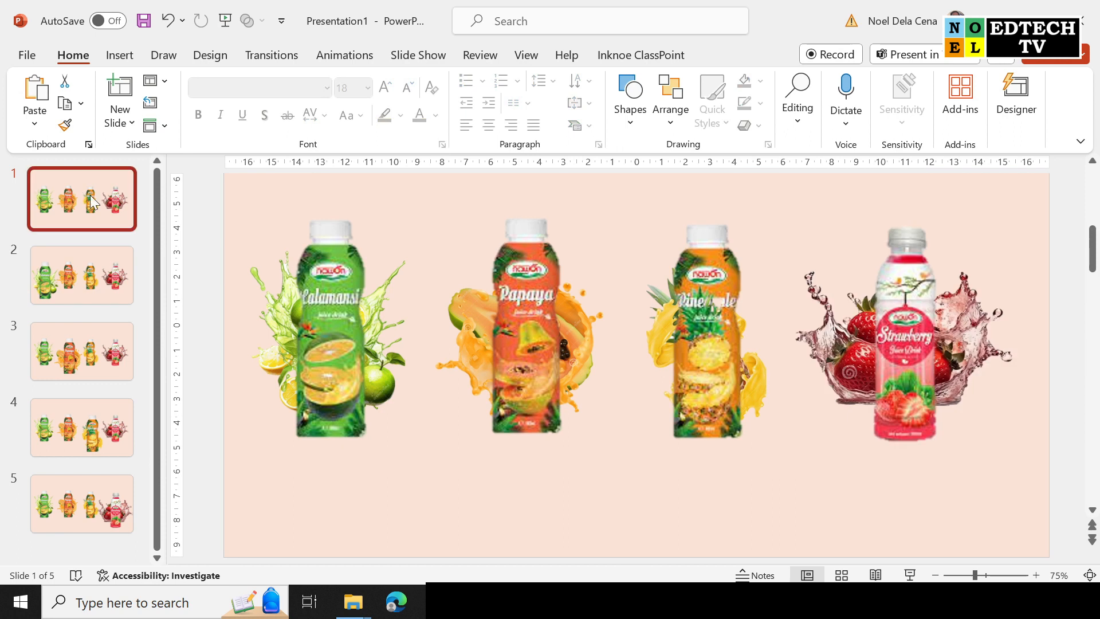
left_click(96, 280)
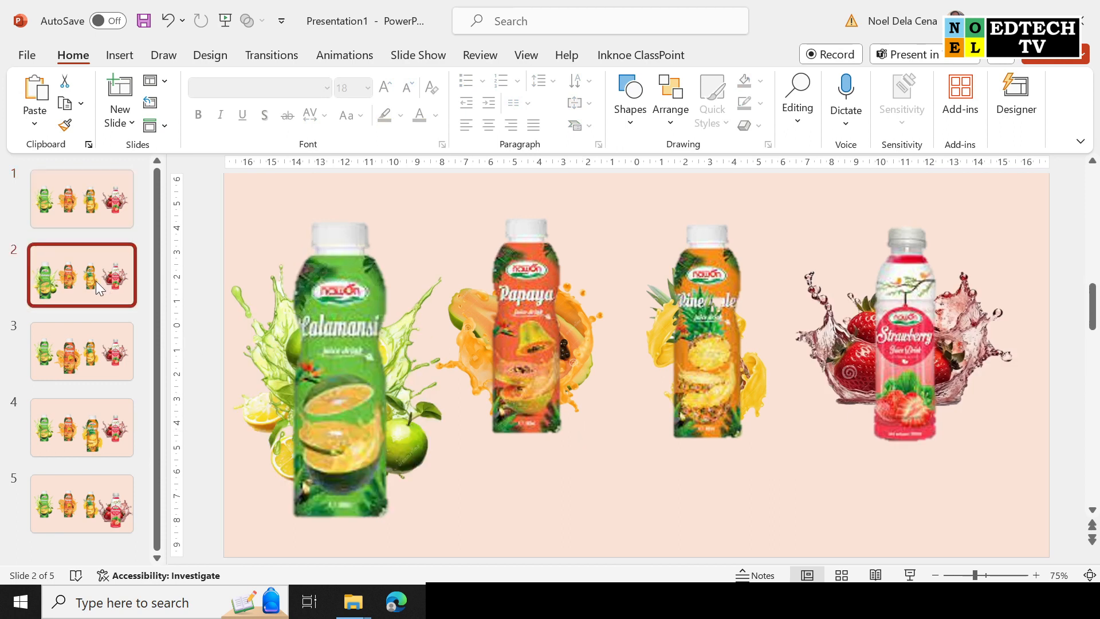
Review slides 3, 4, 5 and 2, then select slides 1 through 5.
left_click(96, 360)
left_click(101, 417)
left_click(96, 487)
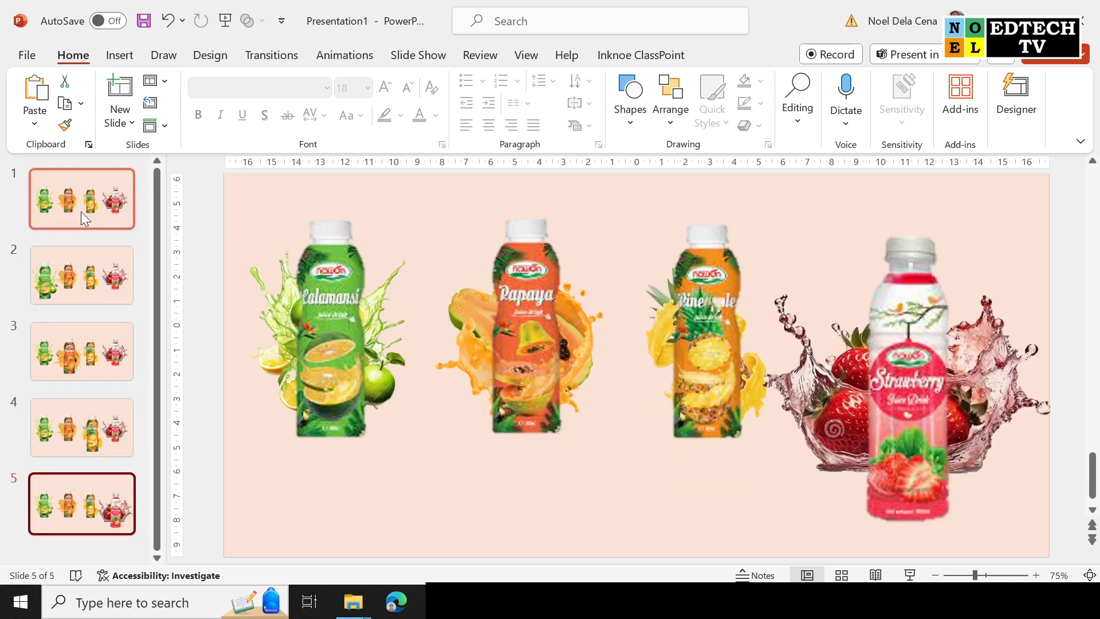
left_click(80, 275)
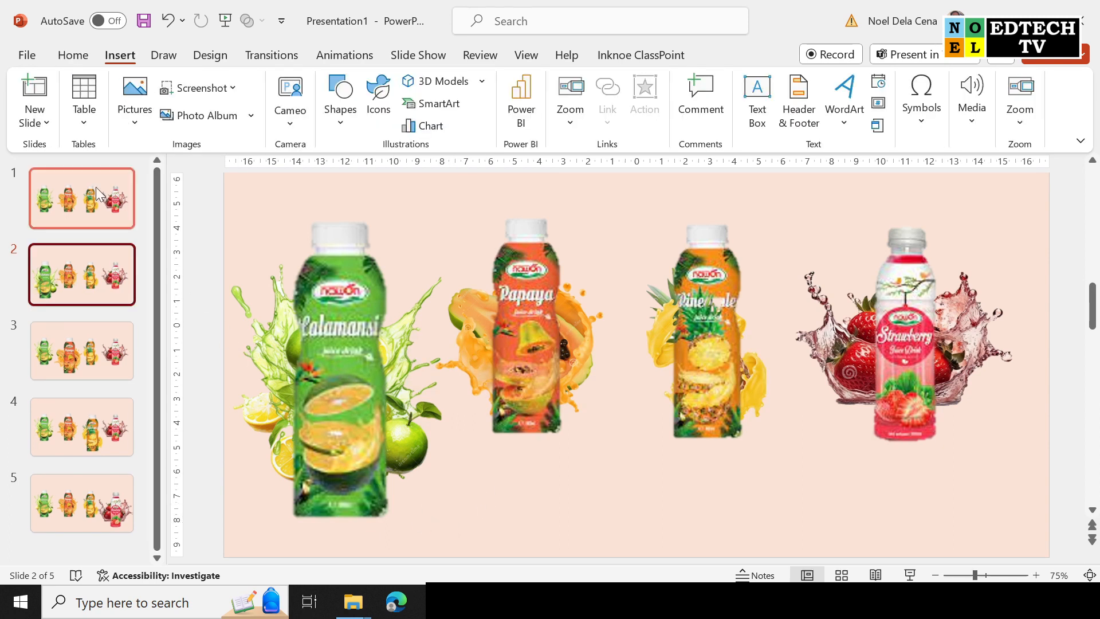
left_click(97, 192)
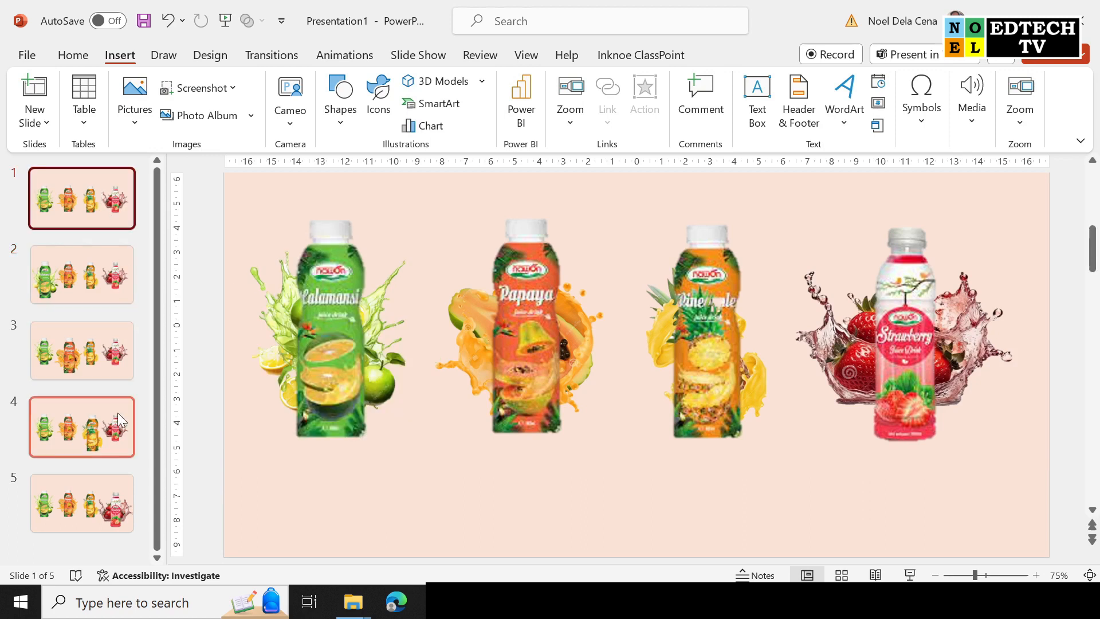
left_click(114, 510, "shift")
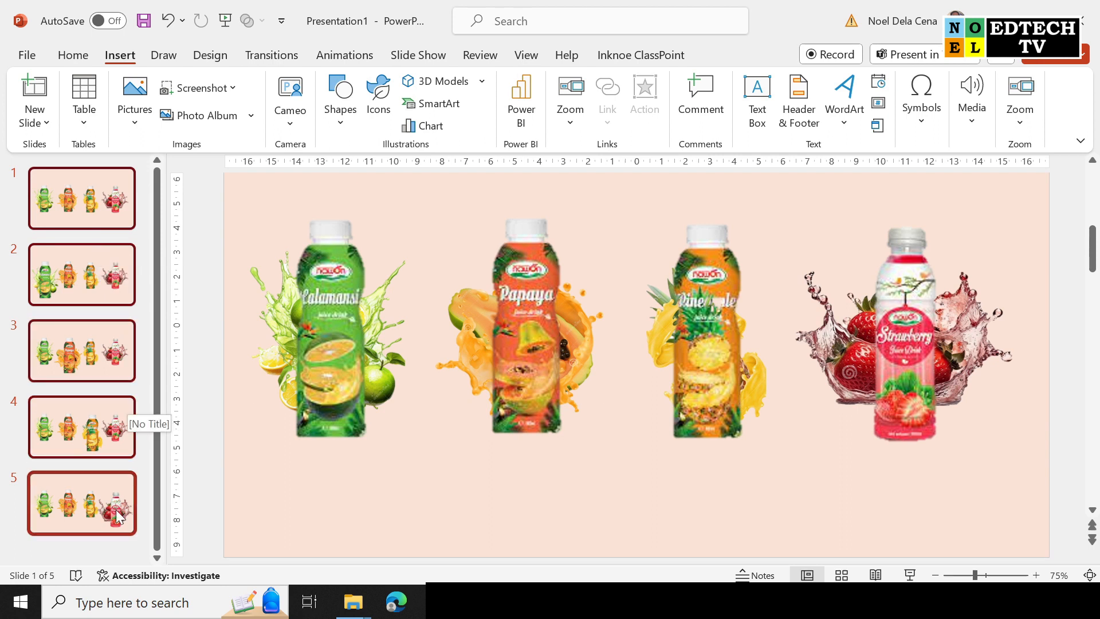
Apply the Morph transition to the slides and shorten its duration to 00.50.
left_click(274, 60)
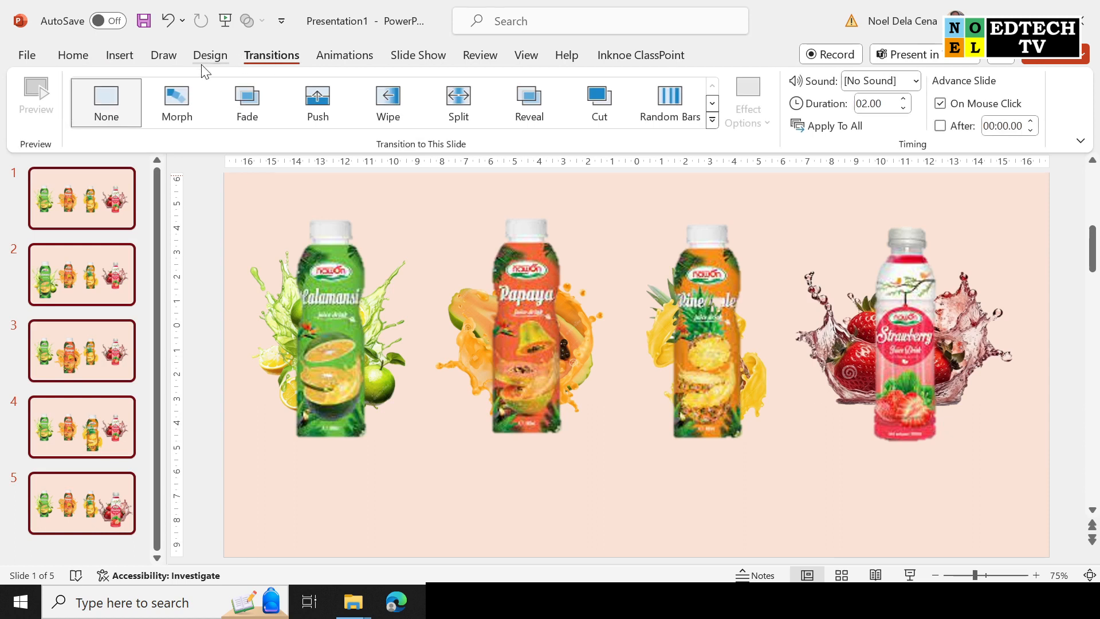
left_click(173, 99)
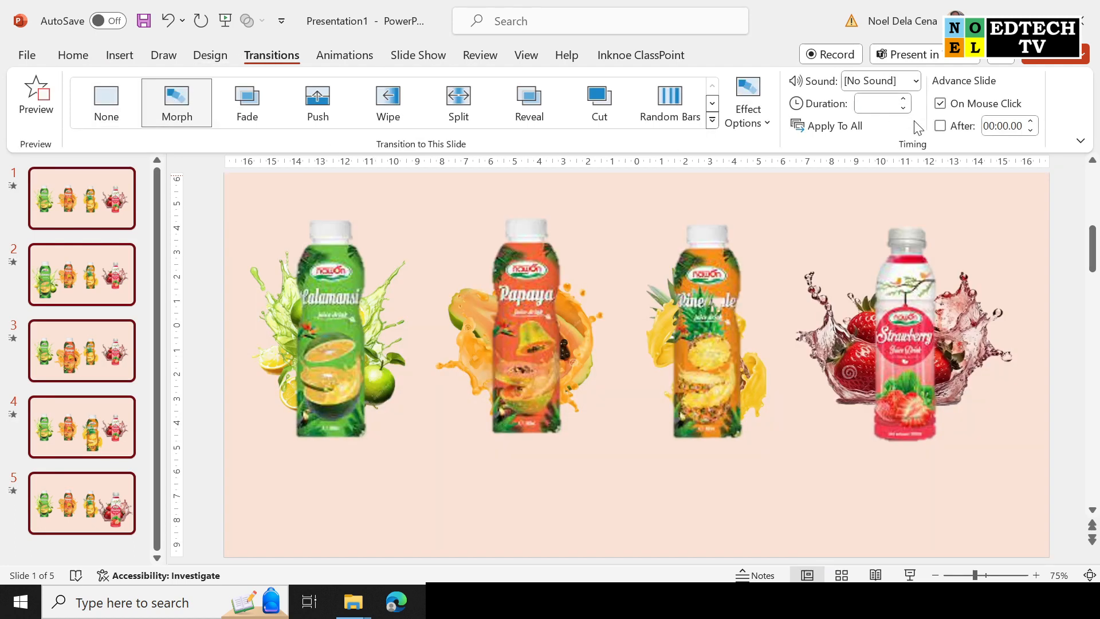
left_click(908, 110)
left_click(908, 110)
left_click(907, 109)
left_click(908, 109)
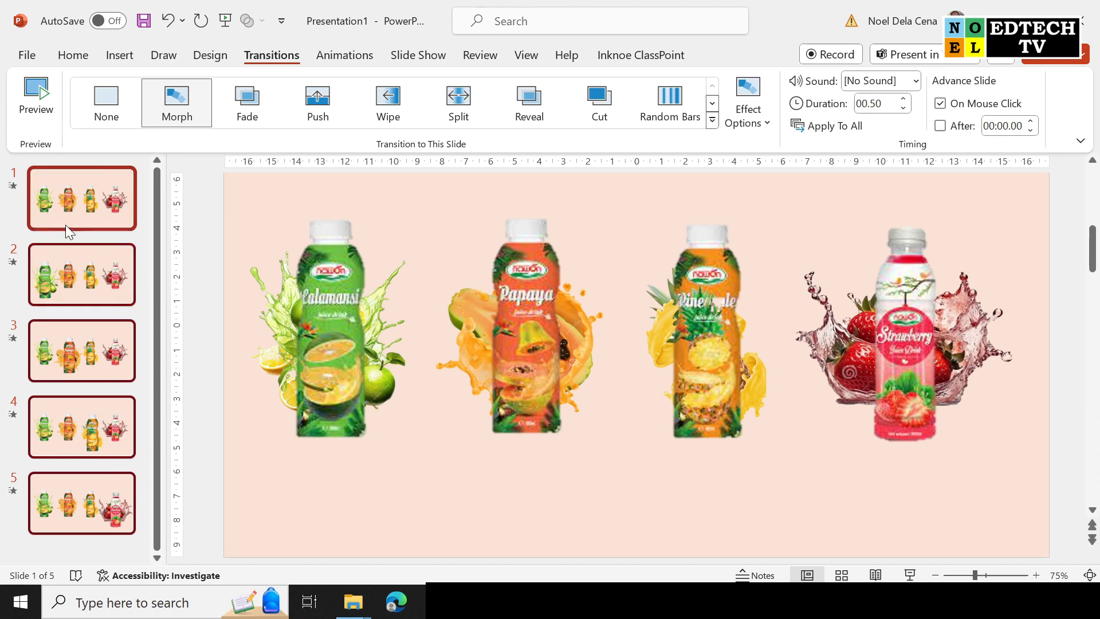
Check slides 2 through 5, then return to slide 1 and select the Calamansi bottle.
left_click(118, 272)
left_click(107, 359)
left_click(104, 438)
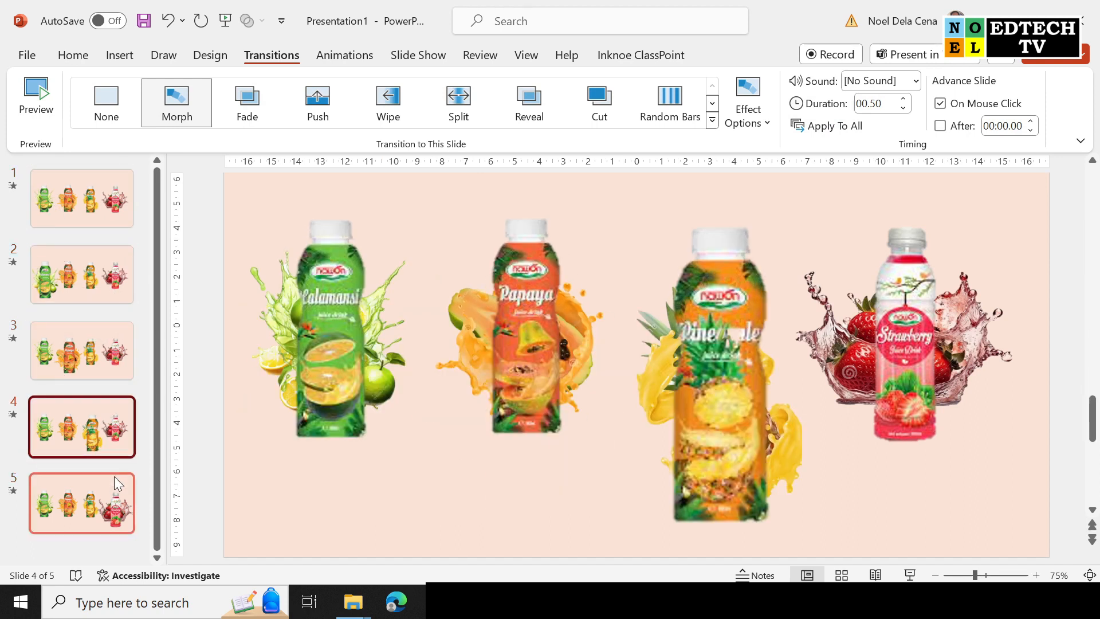
left_click(102, 497)
left_click(74, 184)
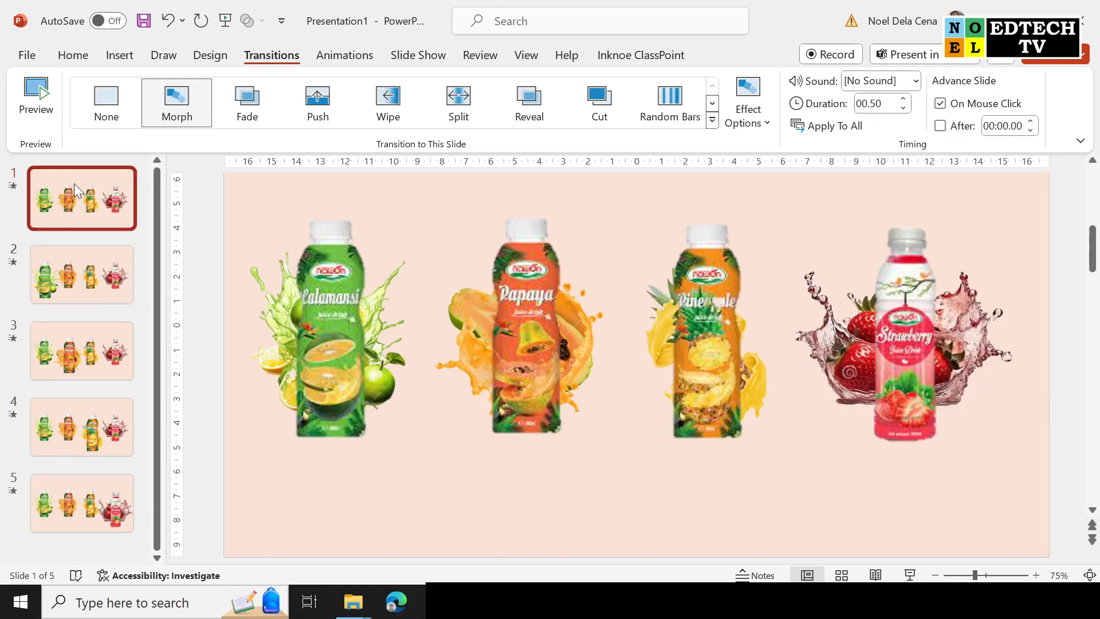
left_click(879, 329)
left_click(299, 240)
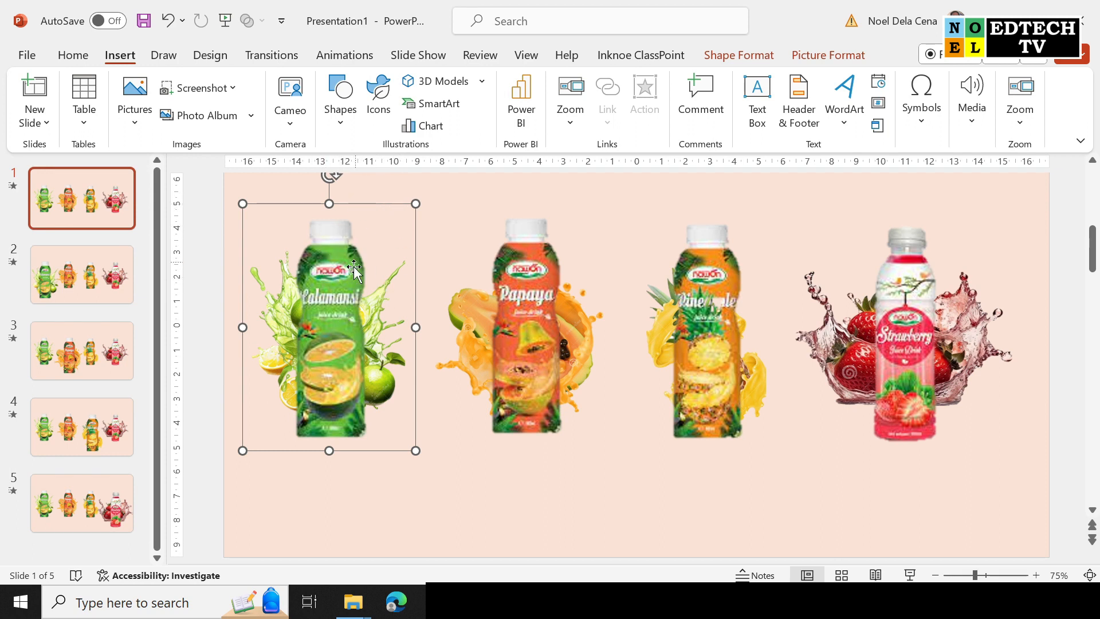
Add a Mouse Over action linking slide 1's Calamansi bottle to Slide 2, then open slide 2.
left_click(331, 267)
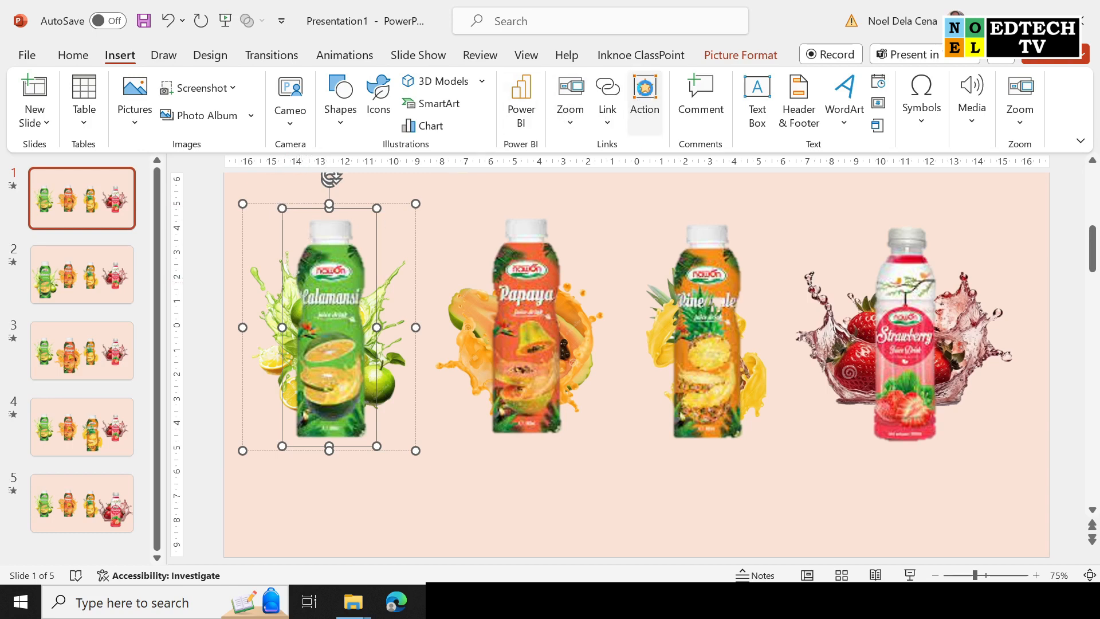
left_click(646, 95)
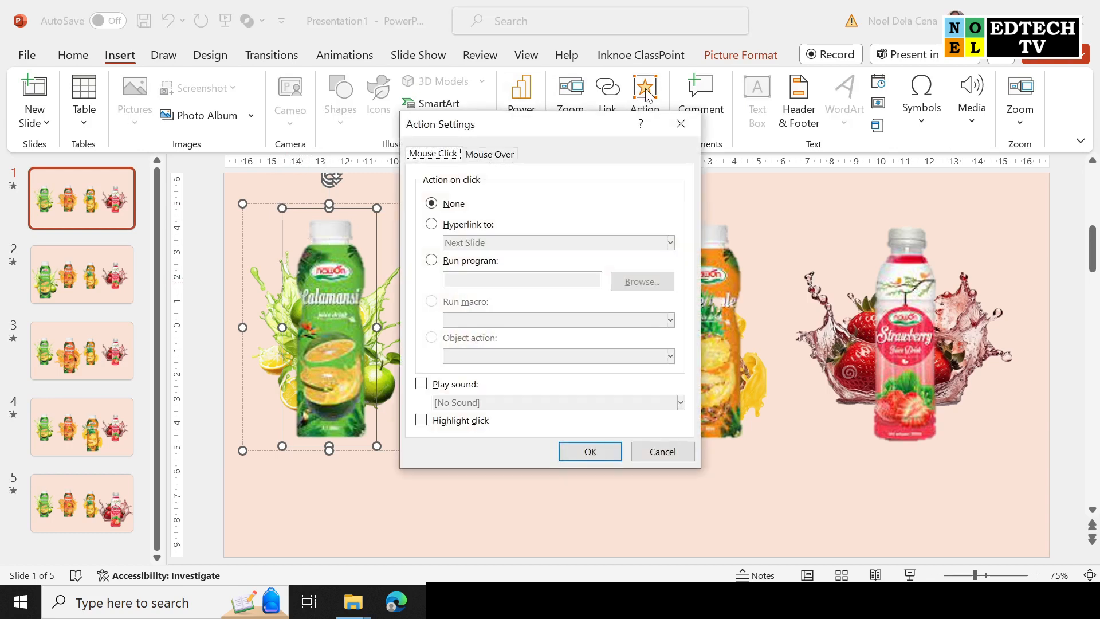
left_click(485, 156)
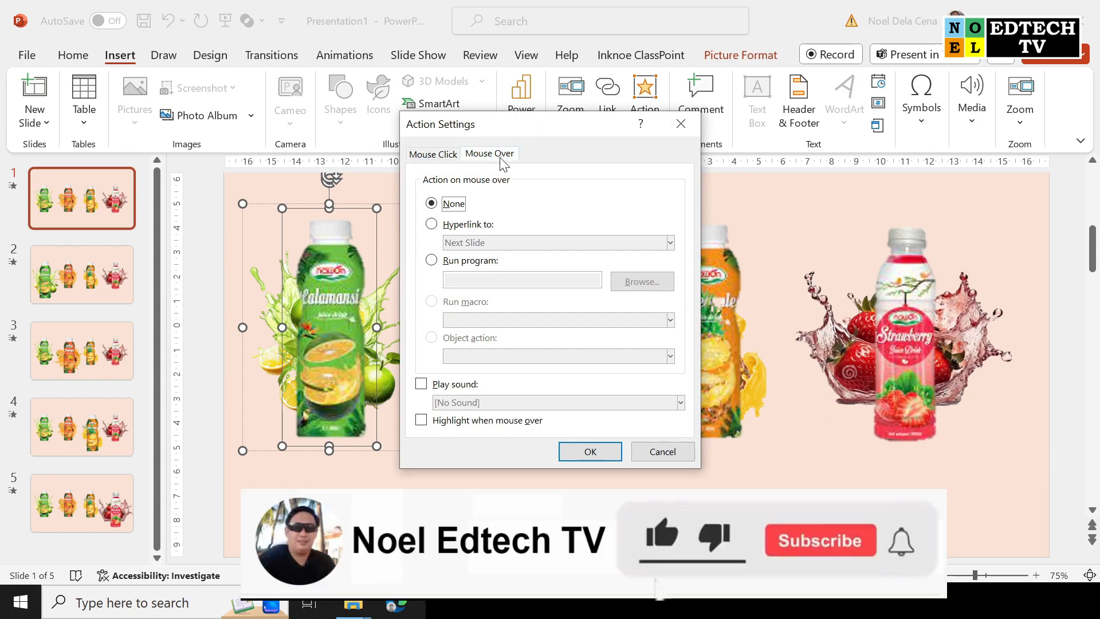
left_click(479, 225)
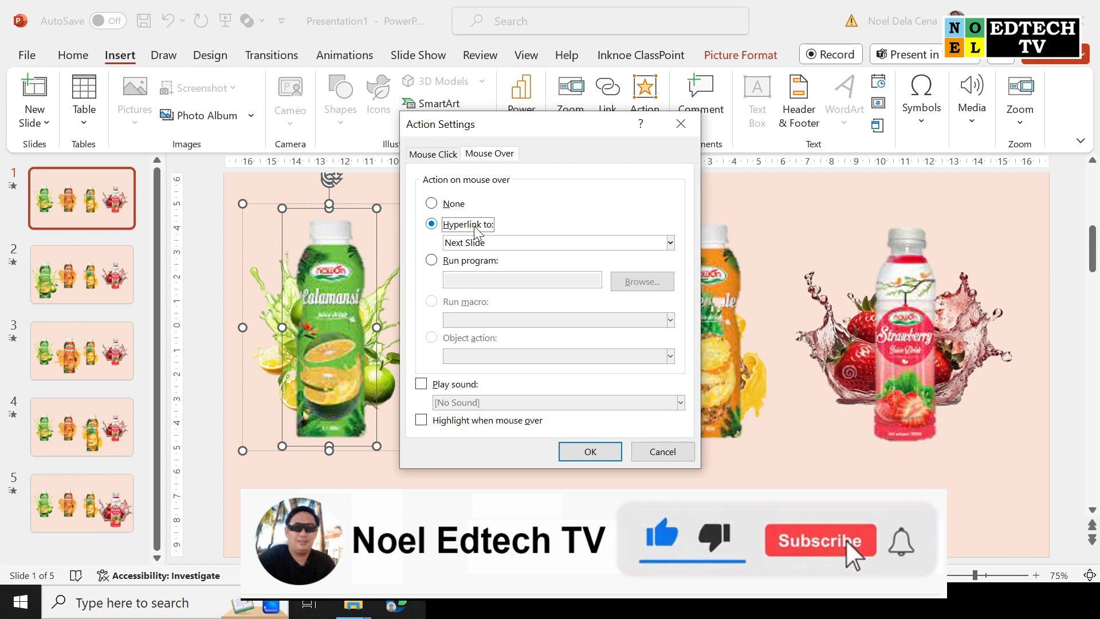
left_click(667, 243)
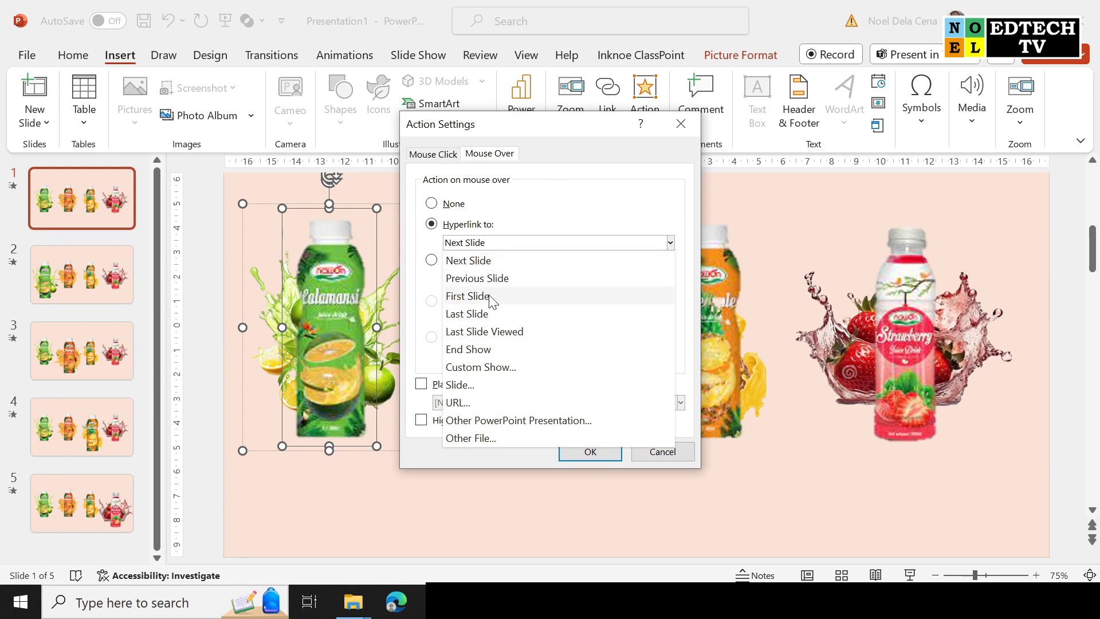
left_click(469, 388)
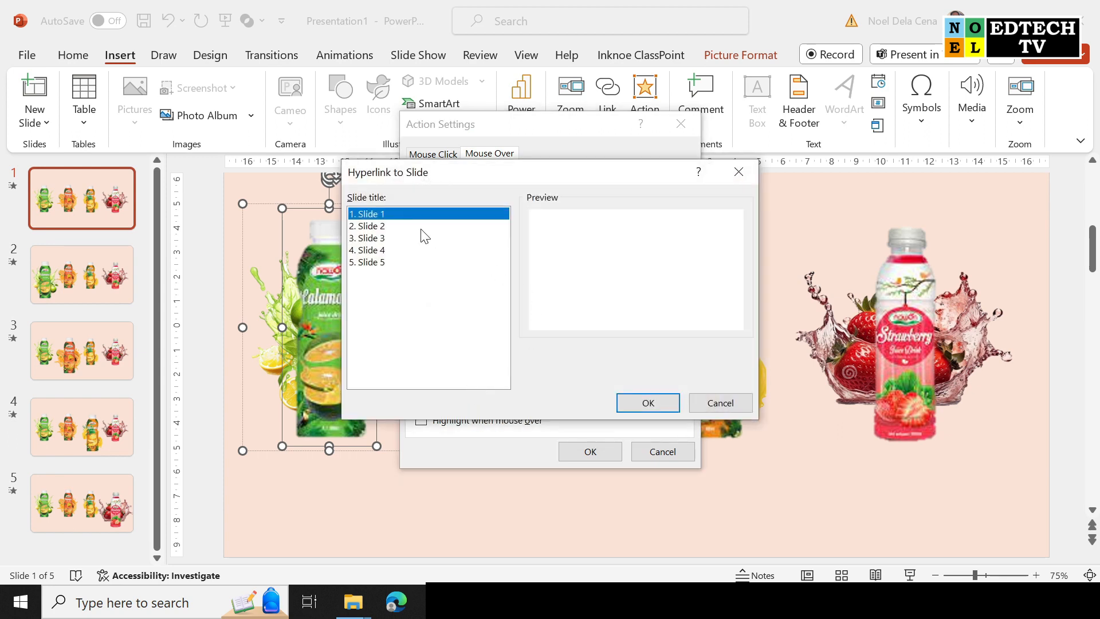
left_click(376, 227)
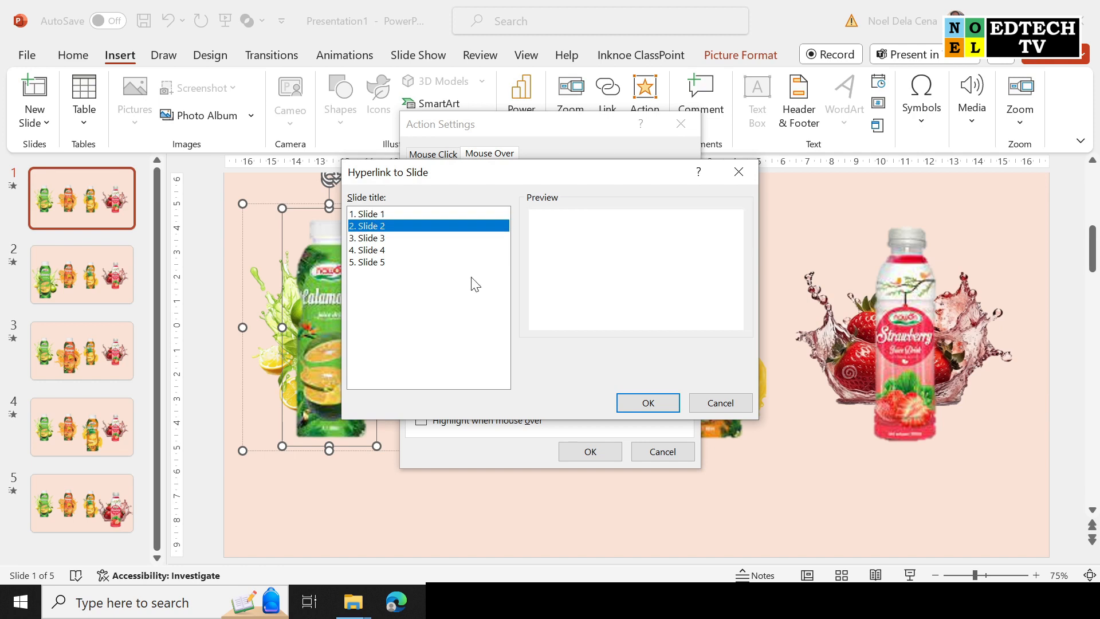
left_click(648, 404)
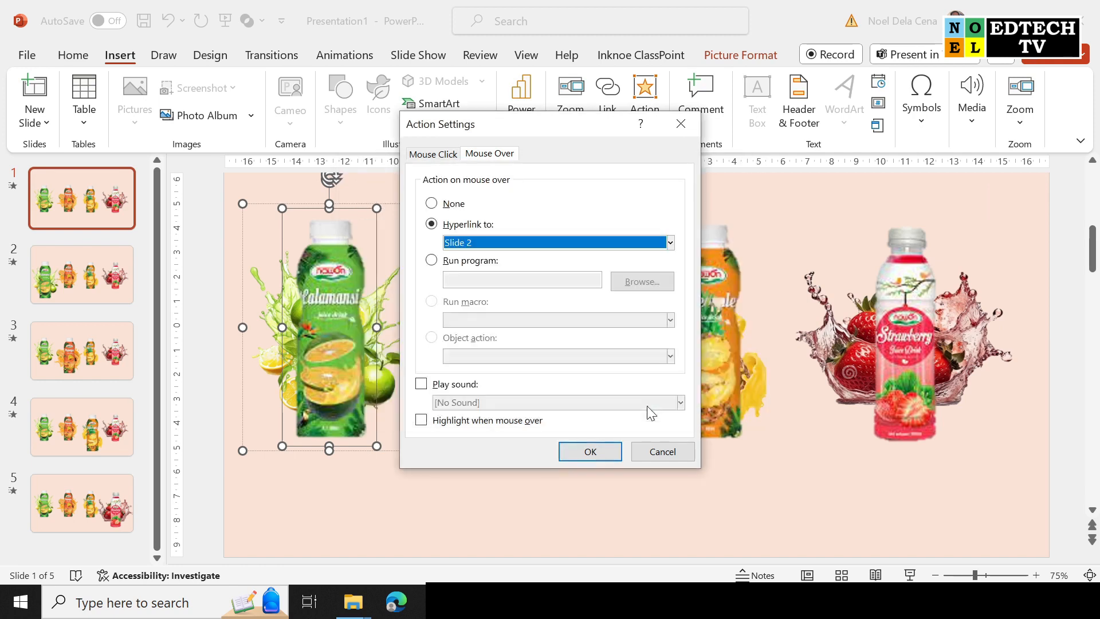
left_click(590, 452)
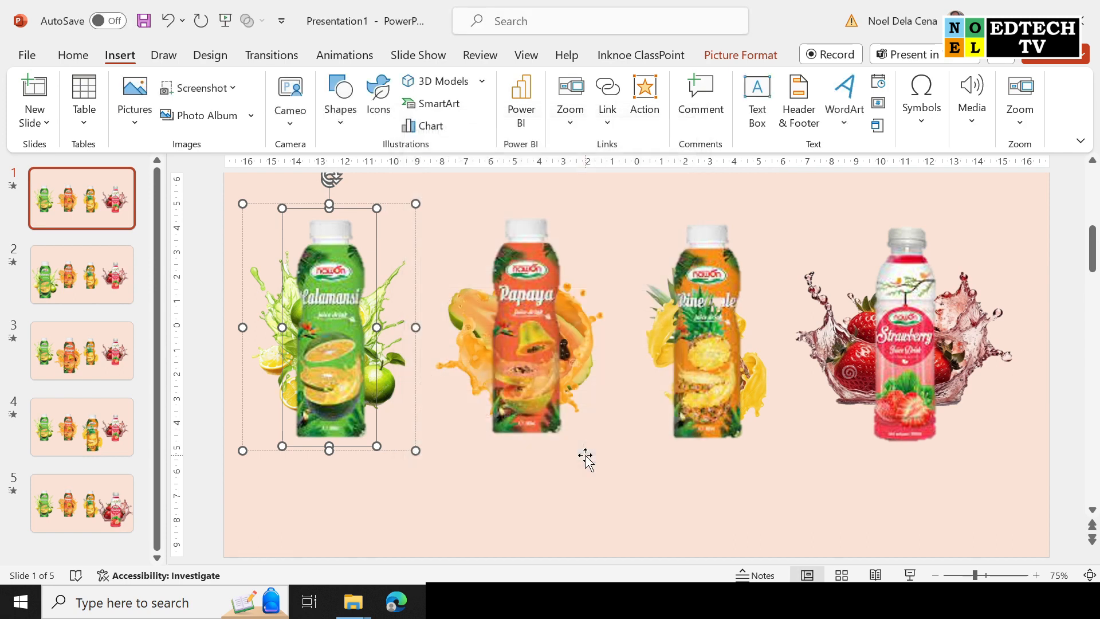
left_click(64, 247)
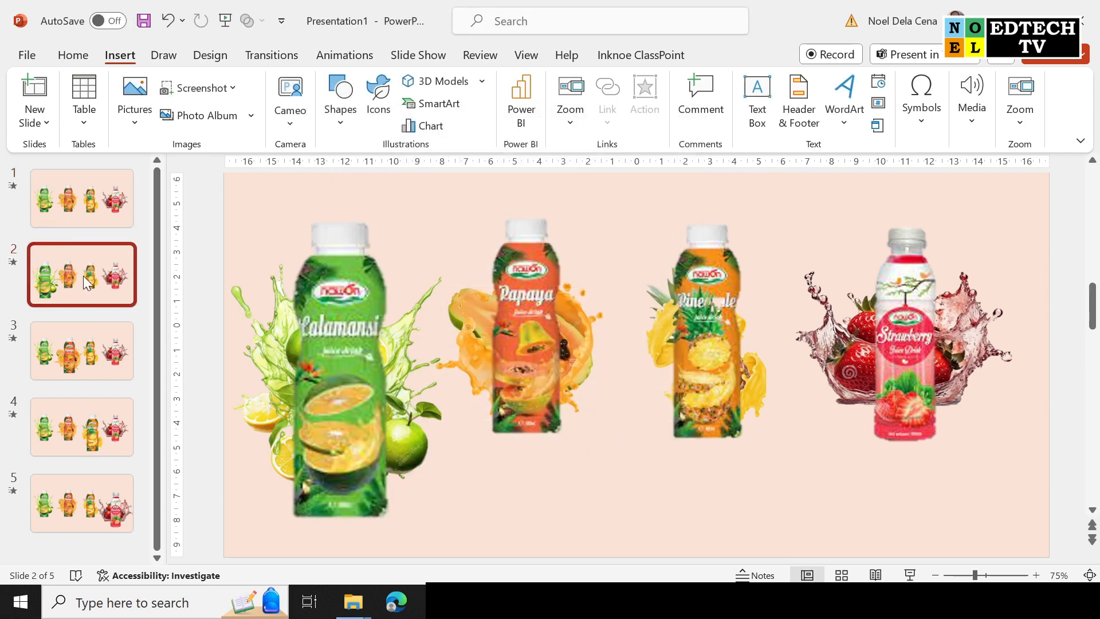
Add a Mouse Over action linking slide 2's enlarged Calamansi bottle to Slide 1, then reopen slide 1.
left_click(377, 318)
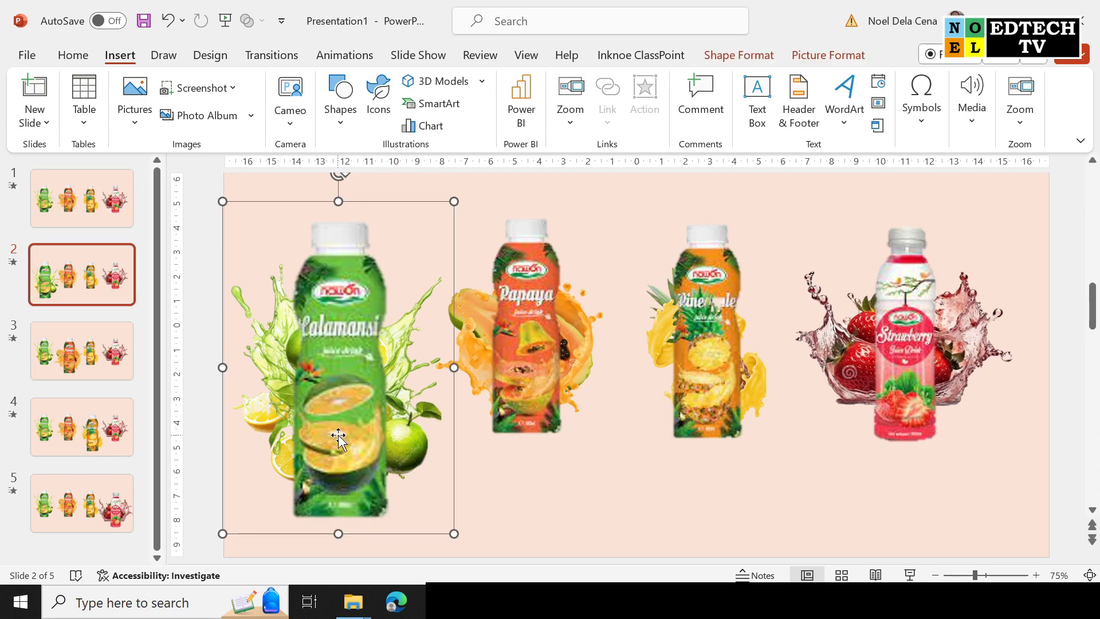
left_click(353, 279)
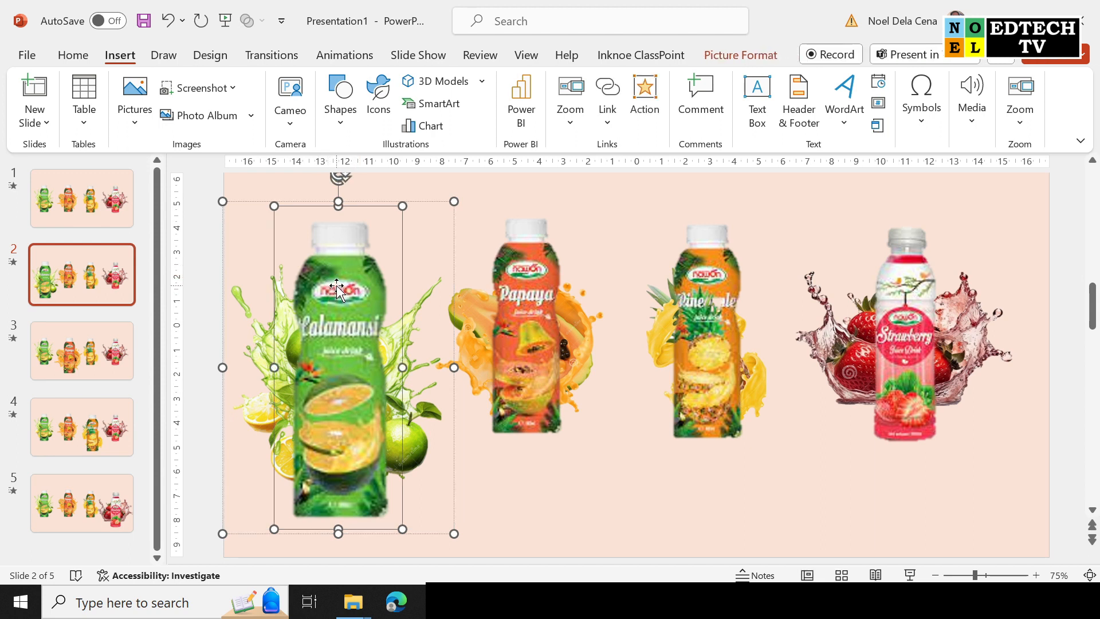
left_click(652, 96)
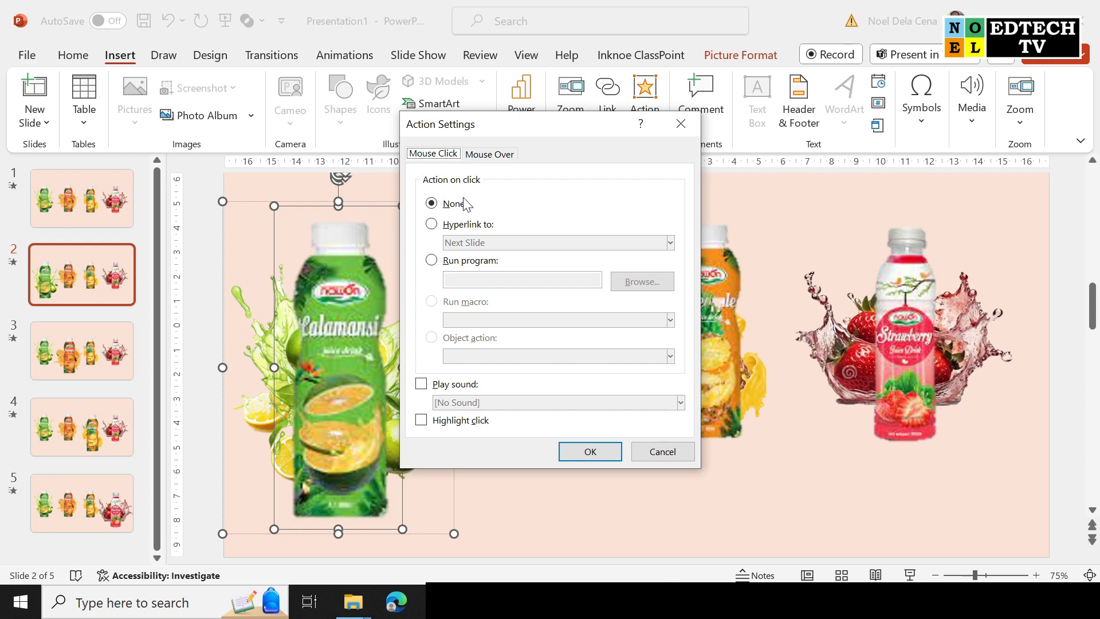
left_click(501, 158)
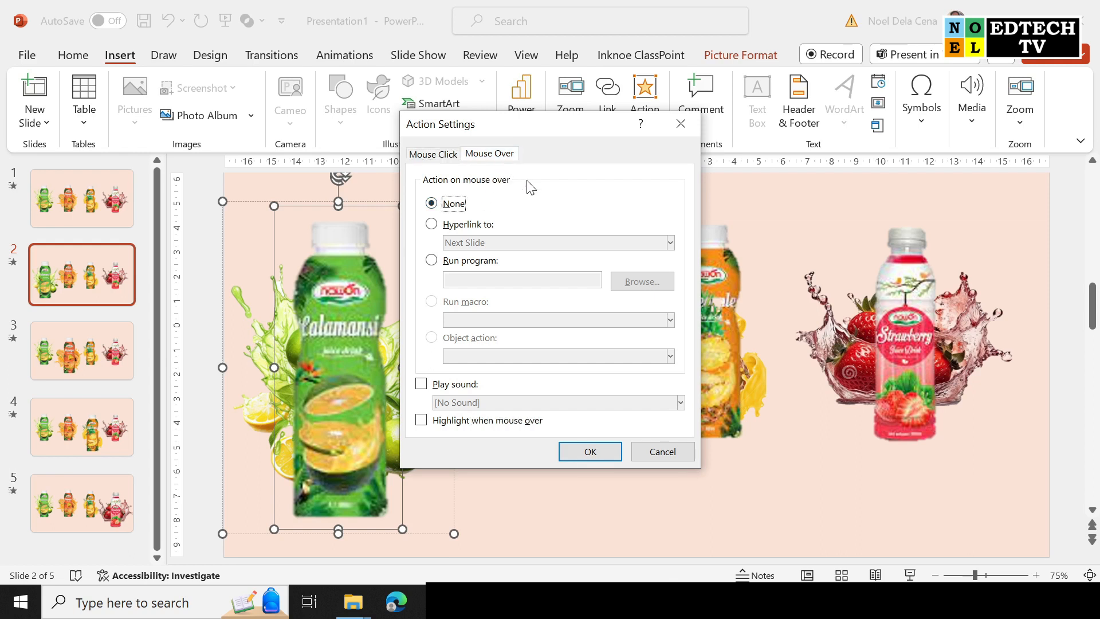
left_click(456, 225)
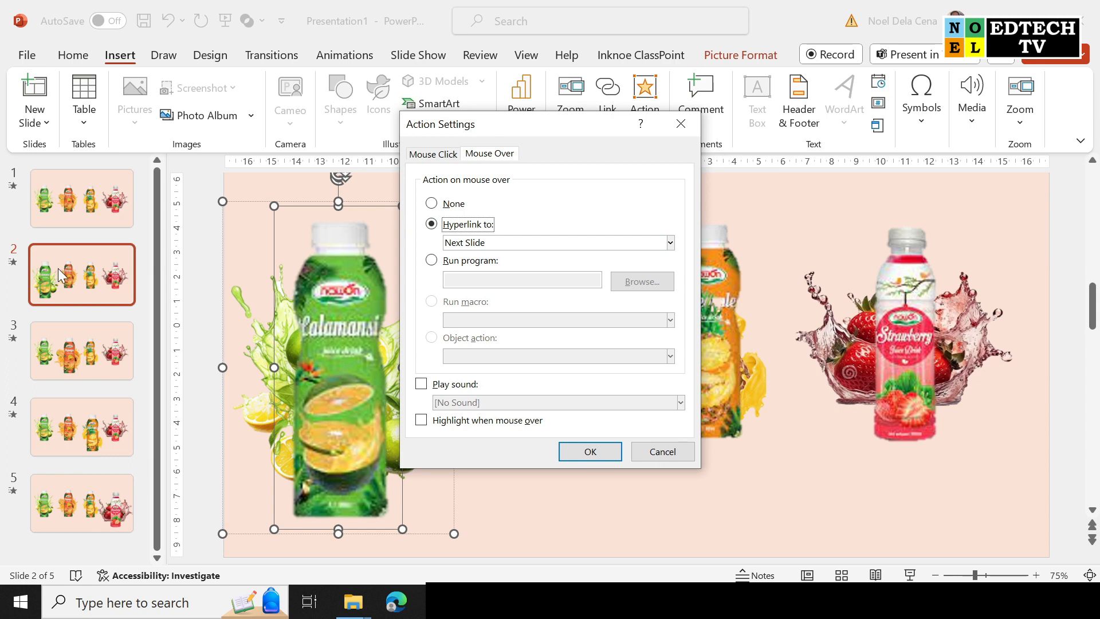
left_click(589, 245)
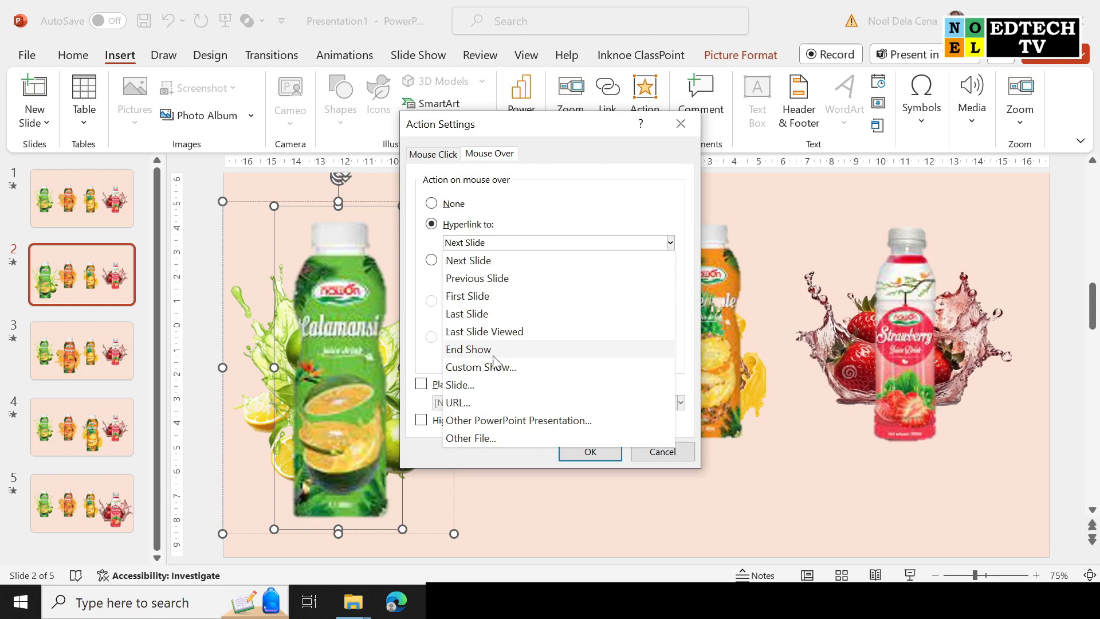
left_click(483, 385)
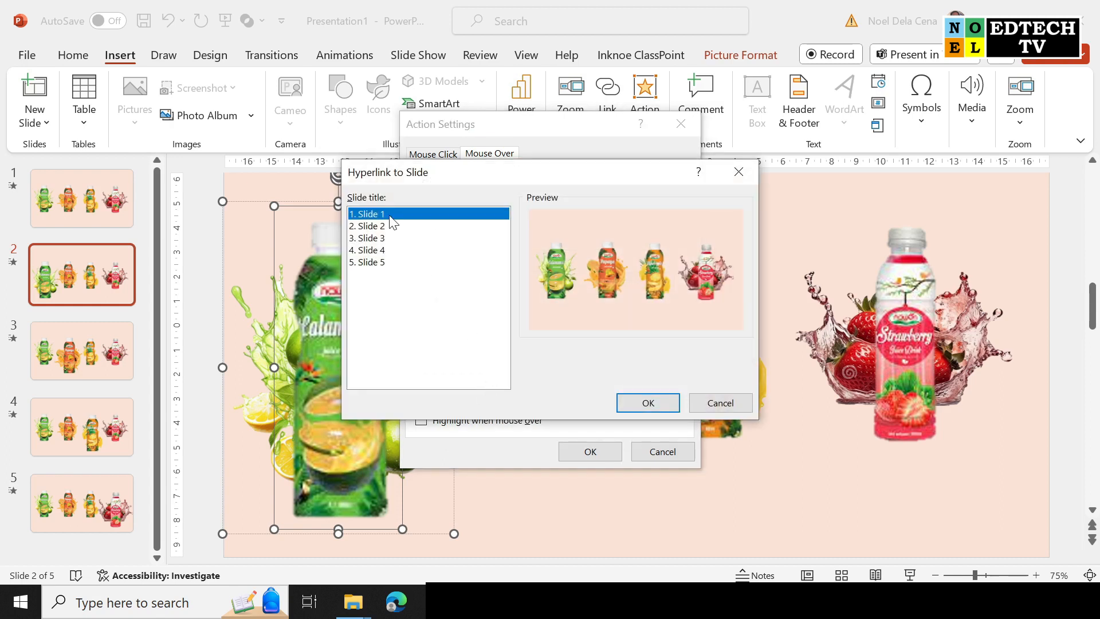
left_click(662, 404)
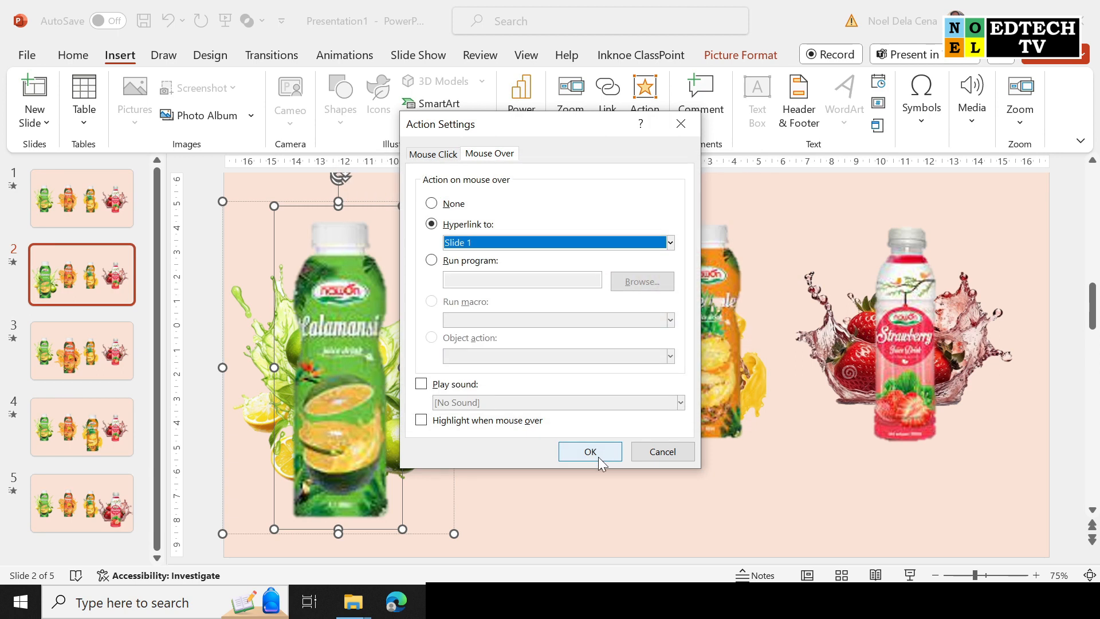
left_click(590, 451)
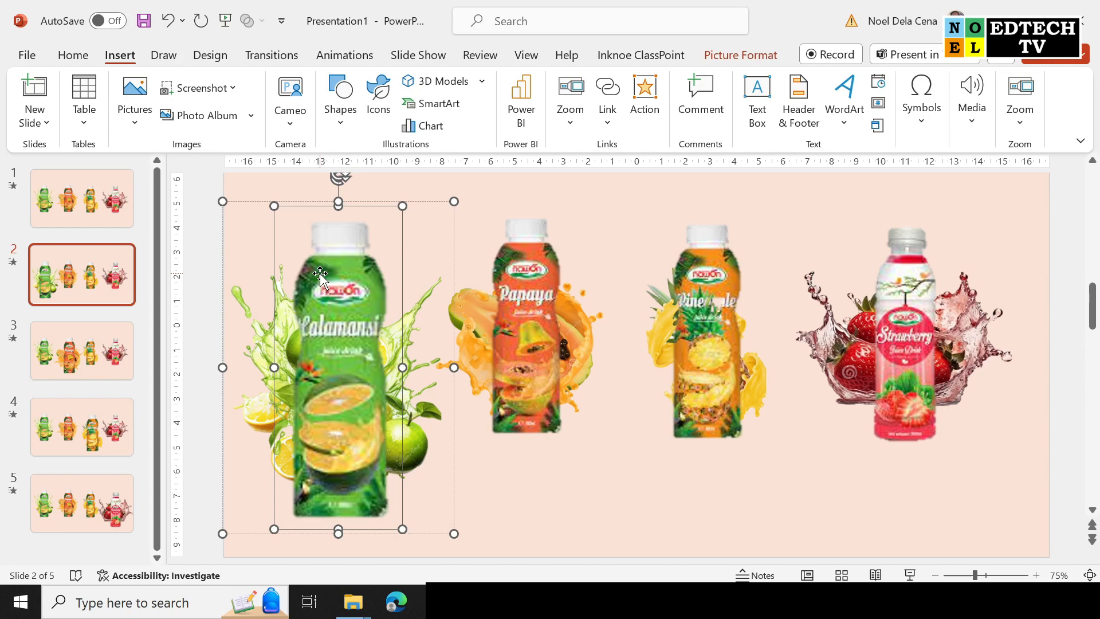
left_click(112, 199)
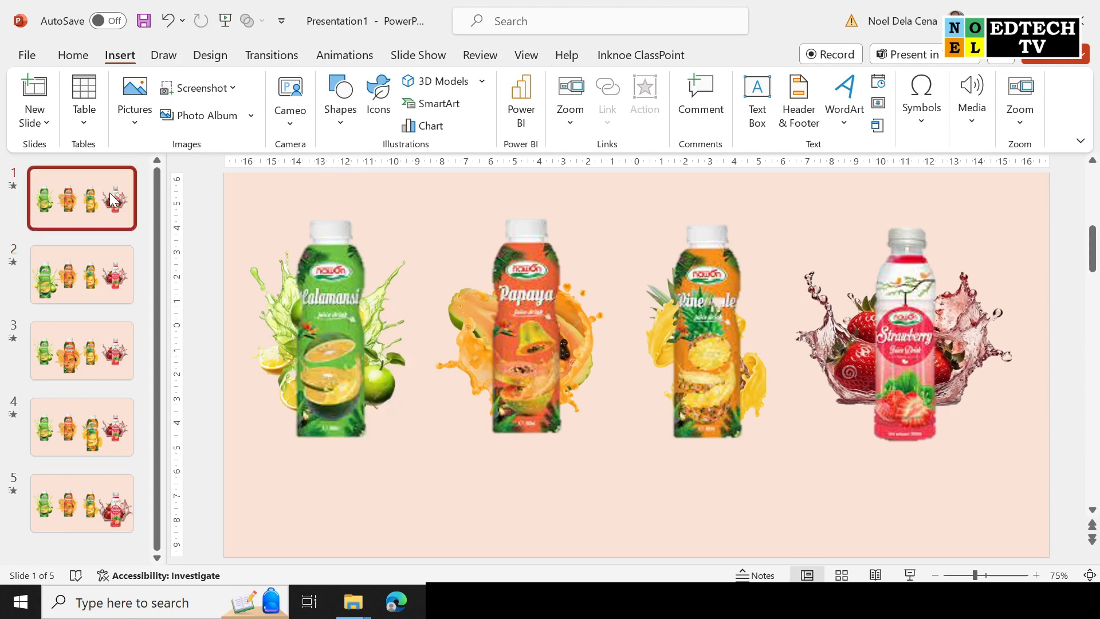
Run the slide show and hover over the Calamansi, Papaya, Pineapple and Strawberry bottles to see each enlarge.
left_click(912, 575)
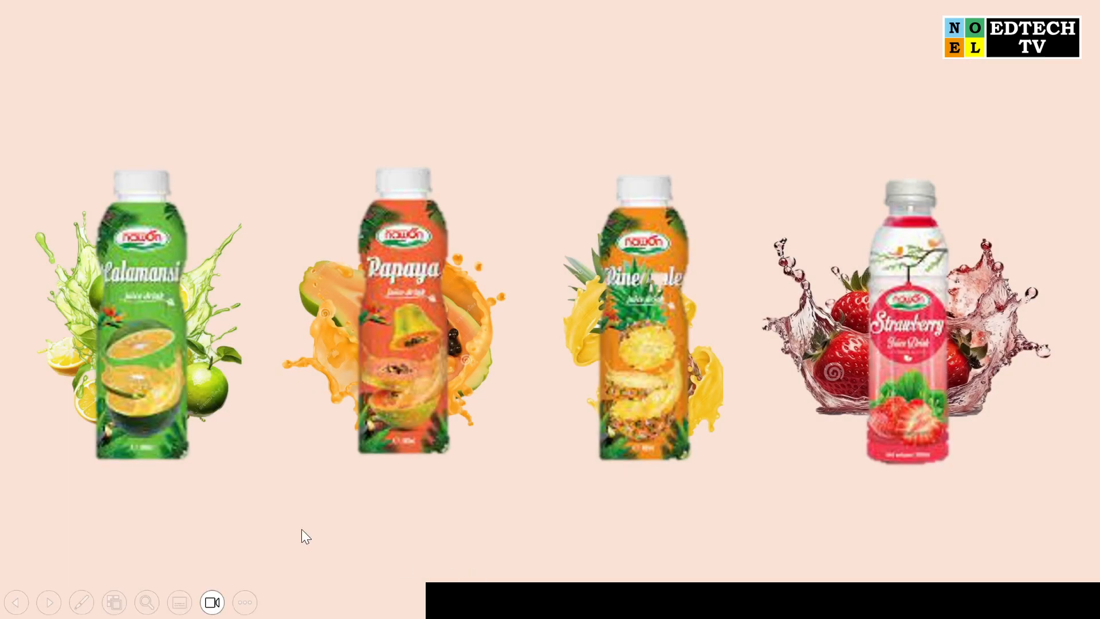
left_click(146, 270)
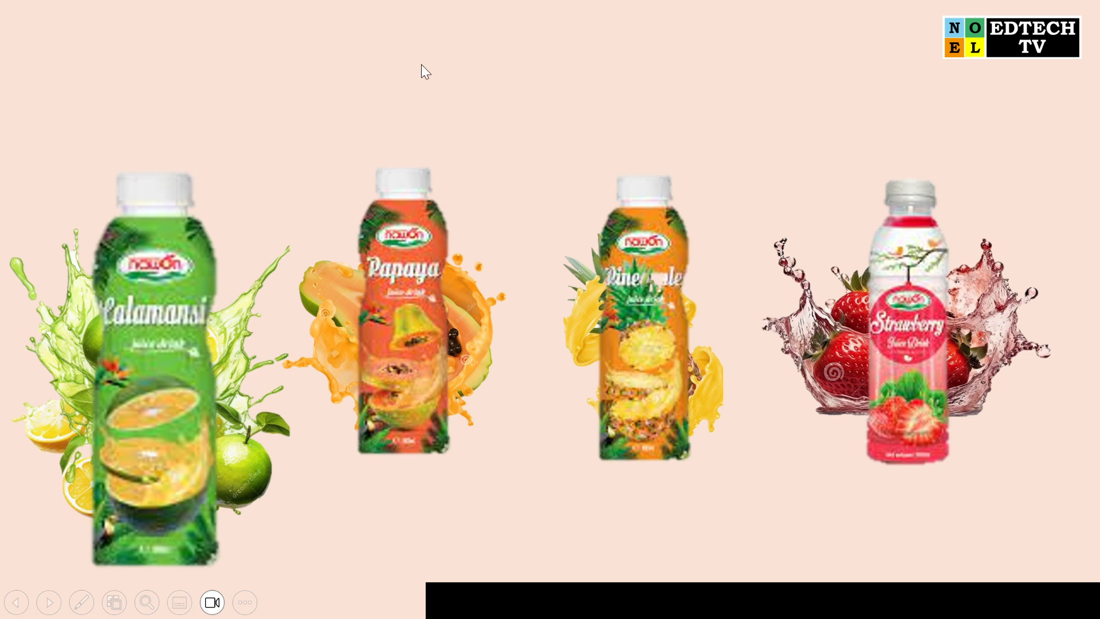
left_click(446, 231)
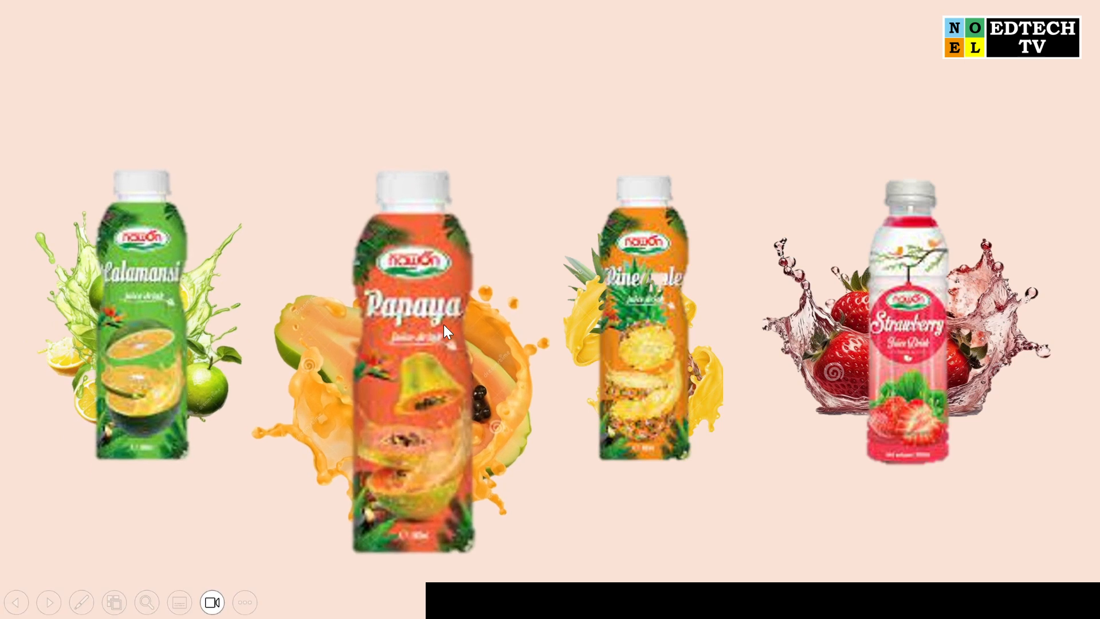
left_click(135, 308)
left_click(135, 307)
left_click(659, 318)
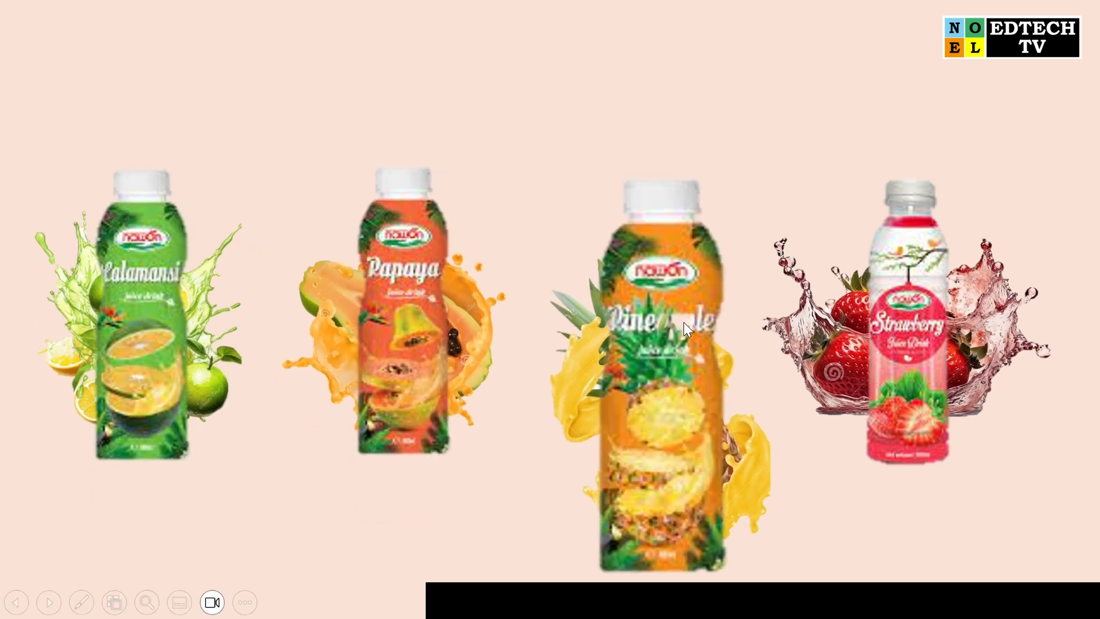
left_click(920, 293)
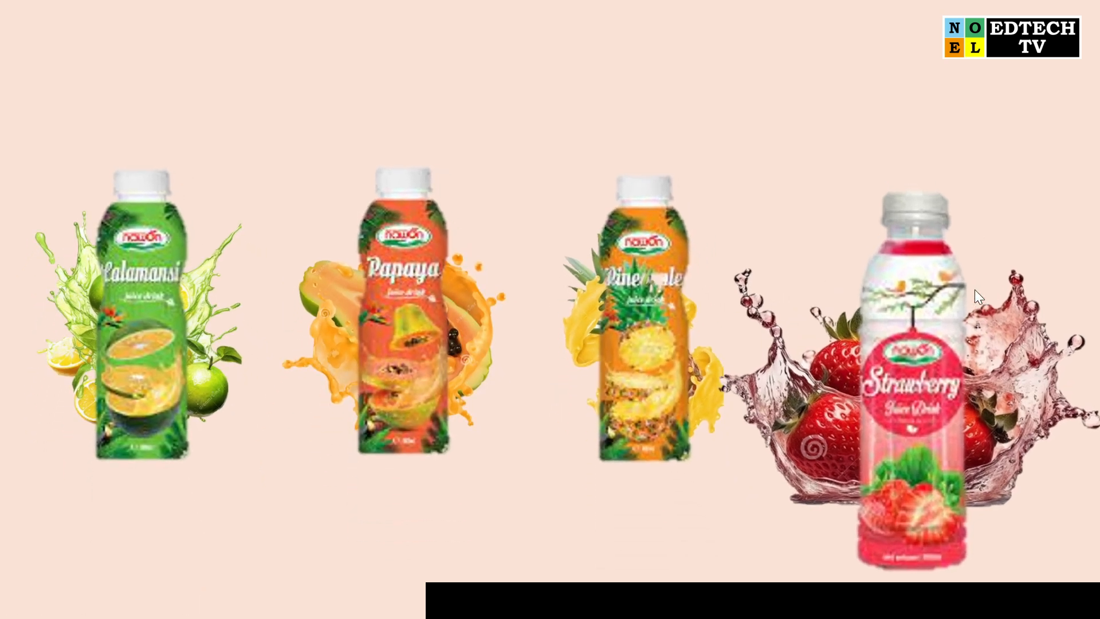
left_click(714, 263)
left_click(427, 264)
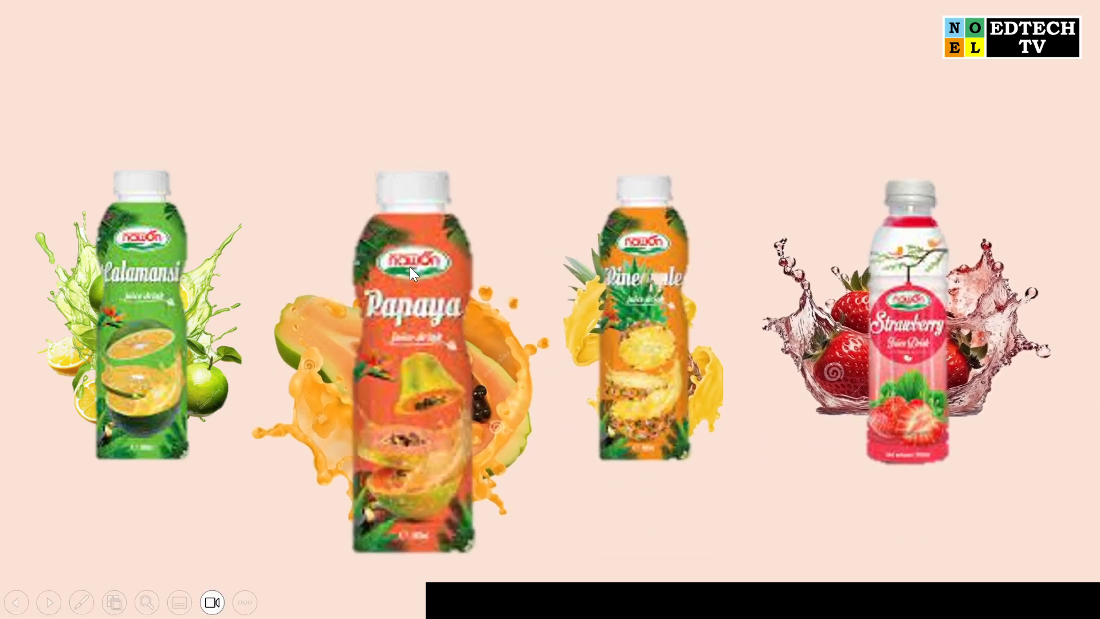
left_click(150, 266)
mouse_move(634, 284)
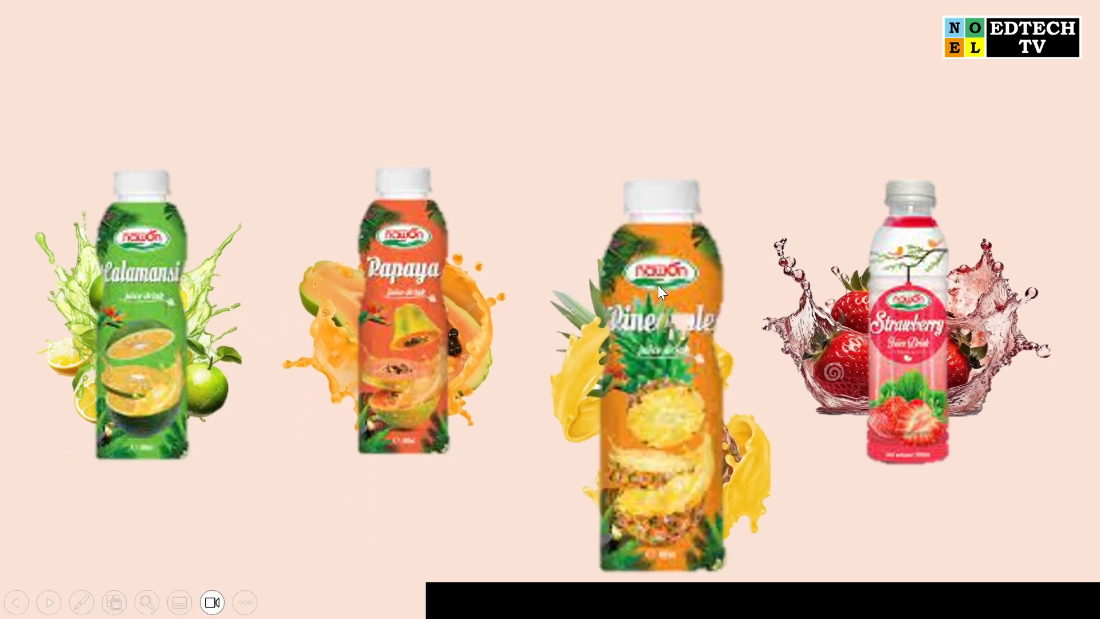